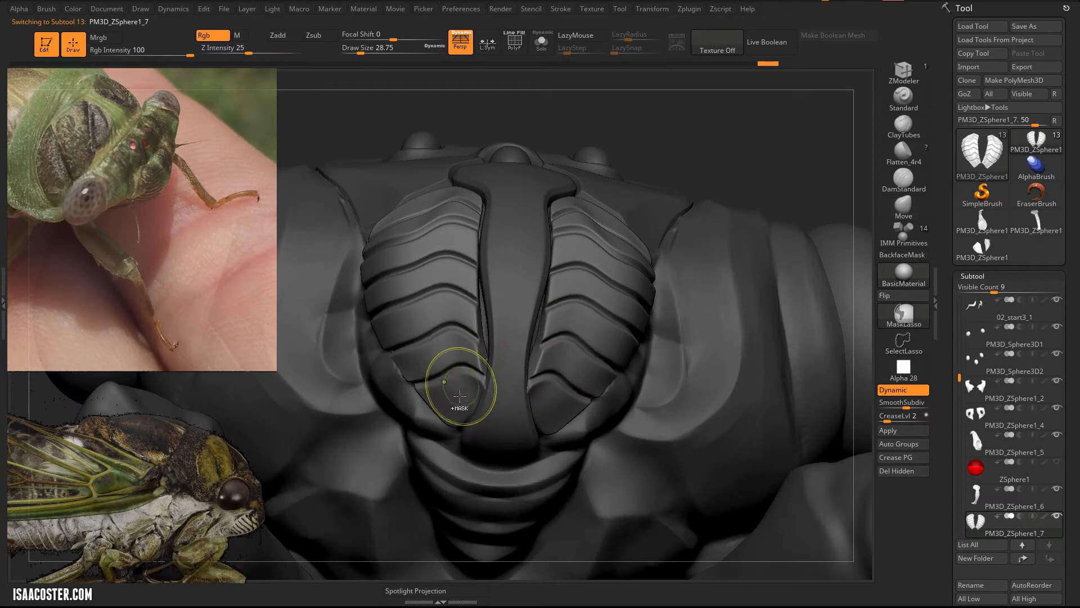
Step: Reshape the inner and upper edges of the ribbed face plates with the Move brush at a draw size of about 37
mouse_move(471, 337)
mouse_down()
mouse_move(492, 309)
mouse_move(486, 299)
mouse_up()
key(shift+d)
key(s)
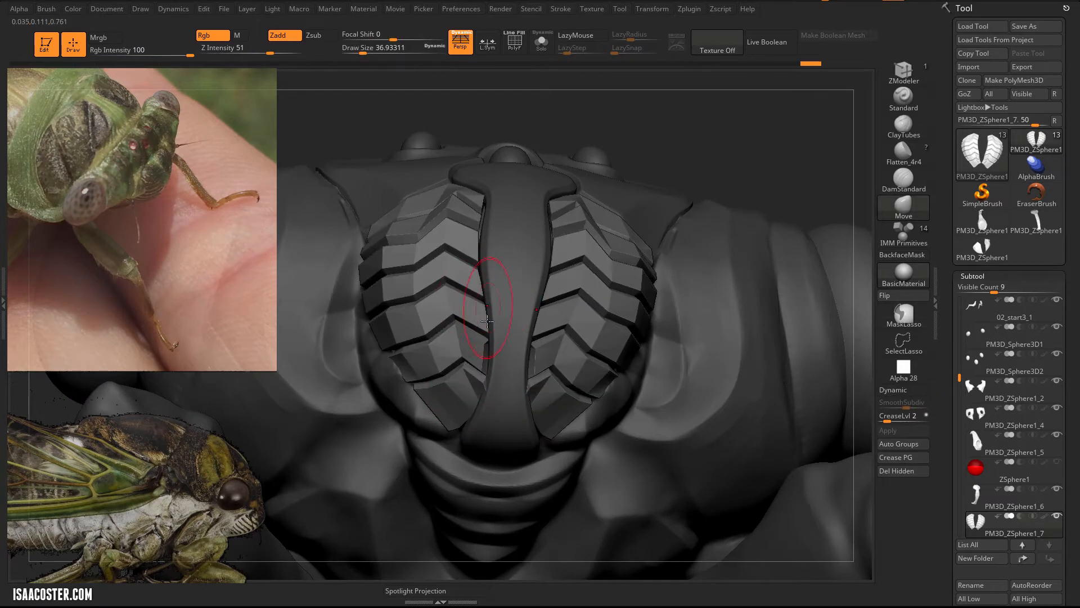
right_drag(512, 334, 580, 207)
key(shift+d)
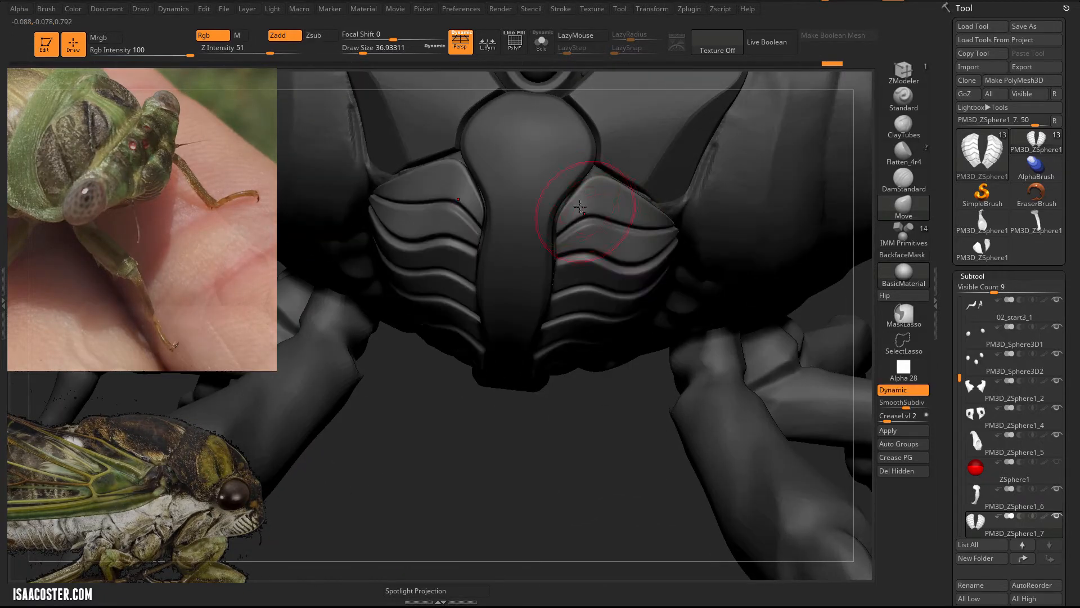
mouse_move(565, 204)
mouse_down()
mouse_move(557, 189)
mouse_move(593, 154)
mouse_up()
drag(633, 201, 628, 213)
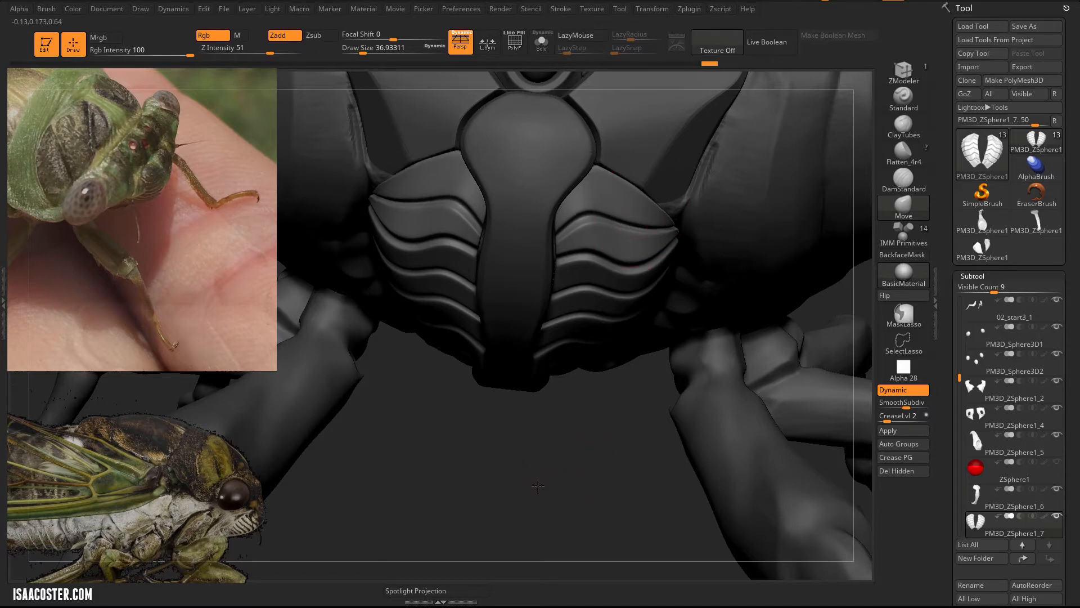
Step: Show the ribbed plates unsmoothed with polyframe and nudge the uppermost plates with the Move brush at a draw size of about 9.4
drag(540, 484, 518, 389)
right_drag(597, 275, 543, 265)
key(shift+d)
key(shift+f)
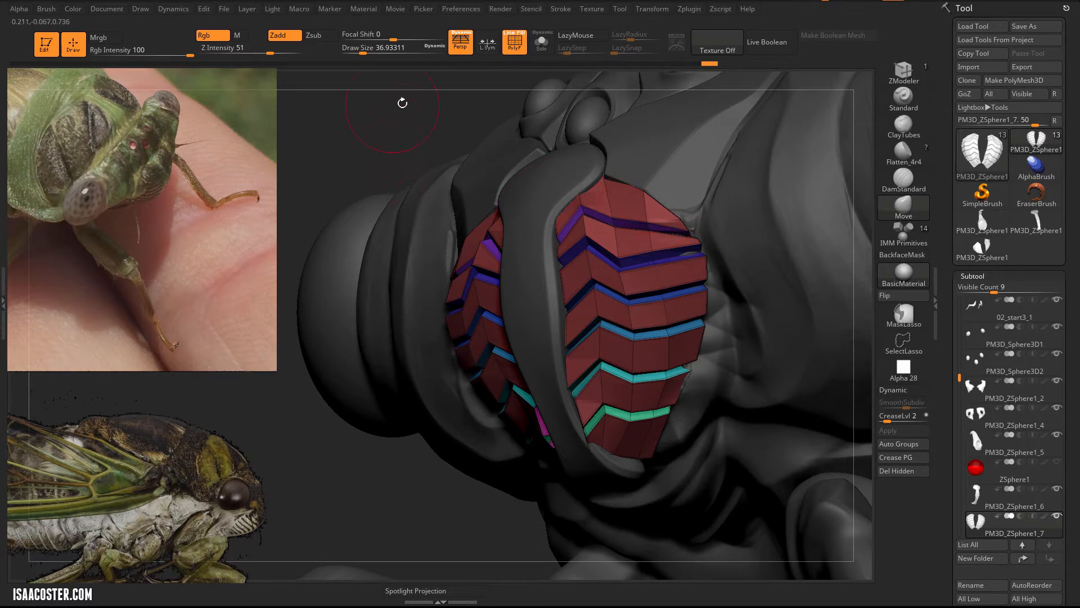
drag(402, 103, 371, 84)
key(s)
mouse_move(482, 184)
mouse_down()
mouse_move(498, 192)
mouse_move(488, 199)
mouse_up()
mouse_move(489, 200)
alt+mouse_down()
mouse_move(489, 222)
mouse_move(627, 201)
alt+mouse_up()
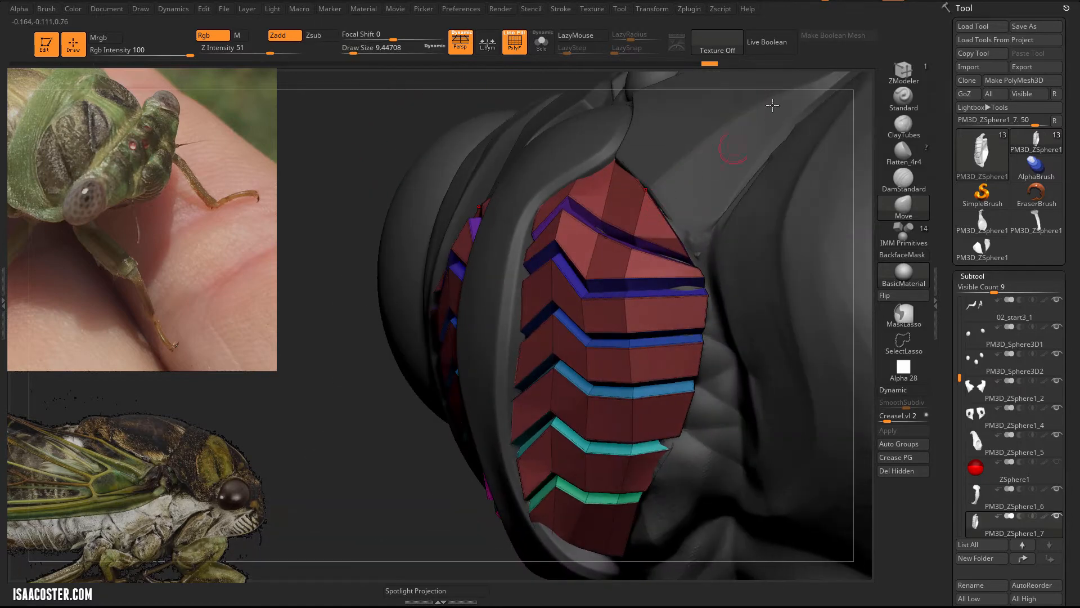
Step: Adjust the side profile of the uppermost plates with the Move brush at a draw size of about 23.3
drag(339, 172, 381, 157)
key(s)
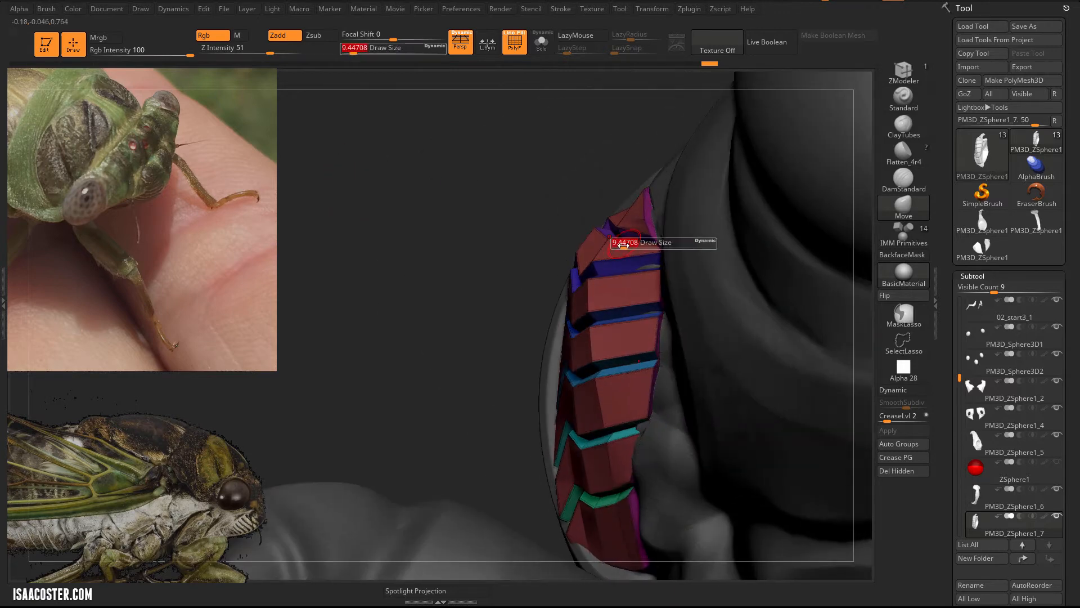
drag(622, 243, 627, 243)
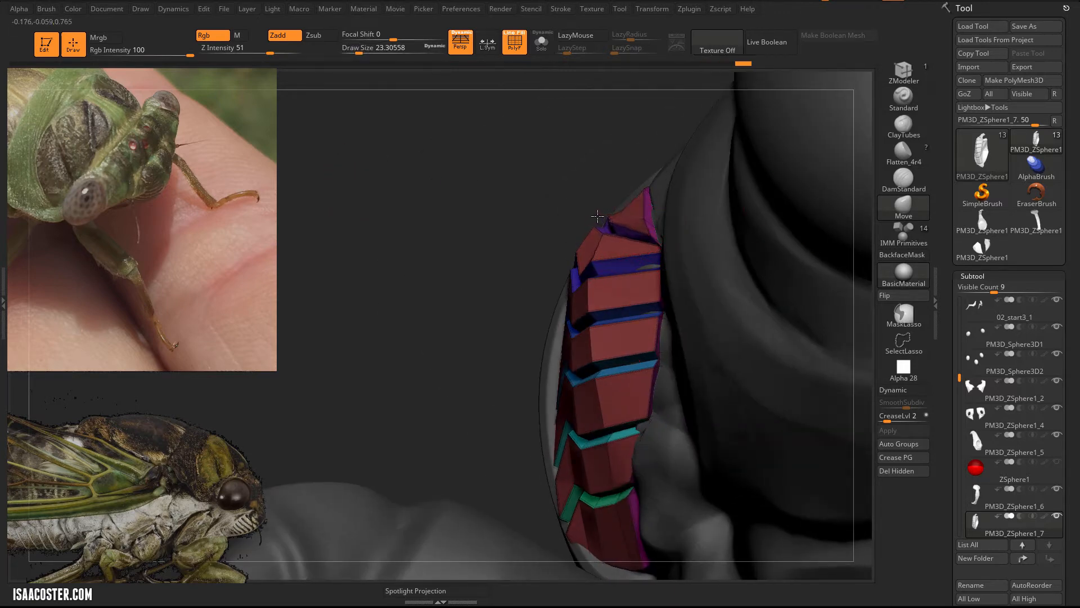
mouse_move(502, 272)
mouse_down()
mouse_move(500, 285)
mouse_move(549, 310)
mouse_move(567, 214)
mouse_up()
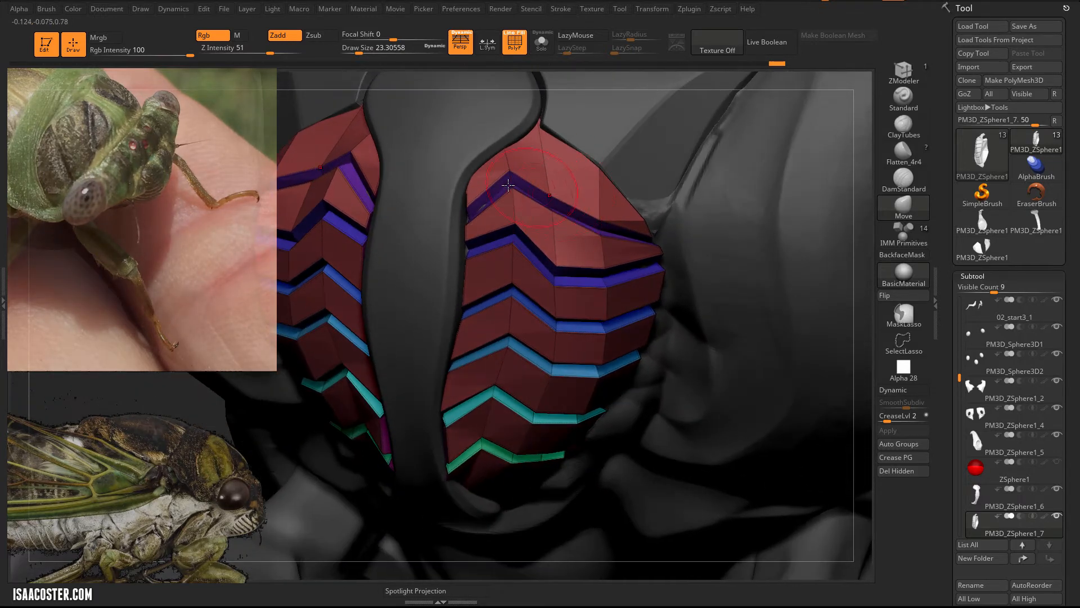
Step: Hide the cicada reference images that overlay the viewport
drag(193, 391, 256, 369)
key(z)
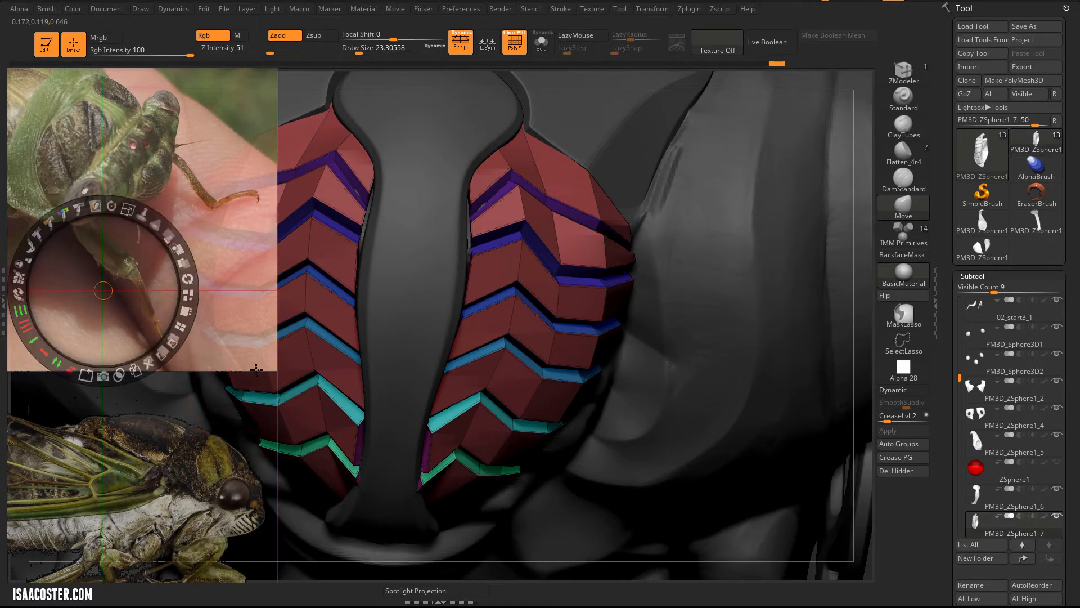
key(shift)
key(z)
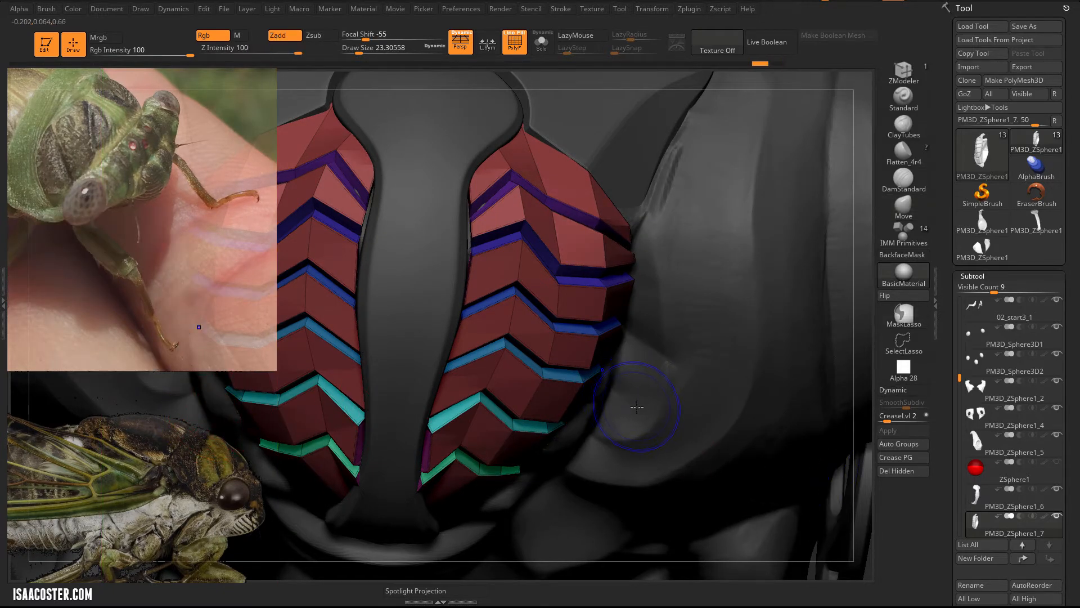
key(shift+z)
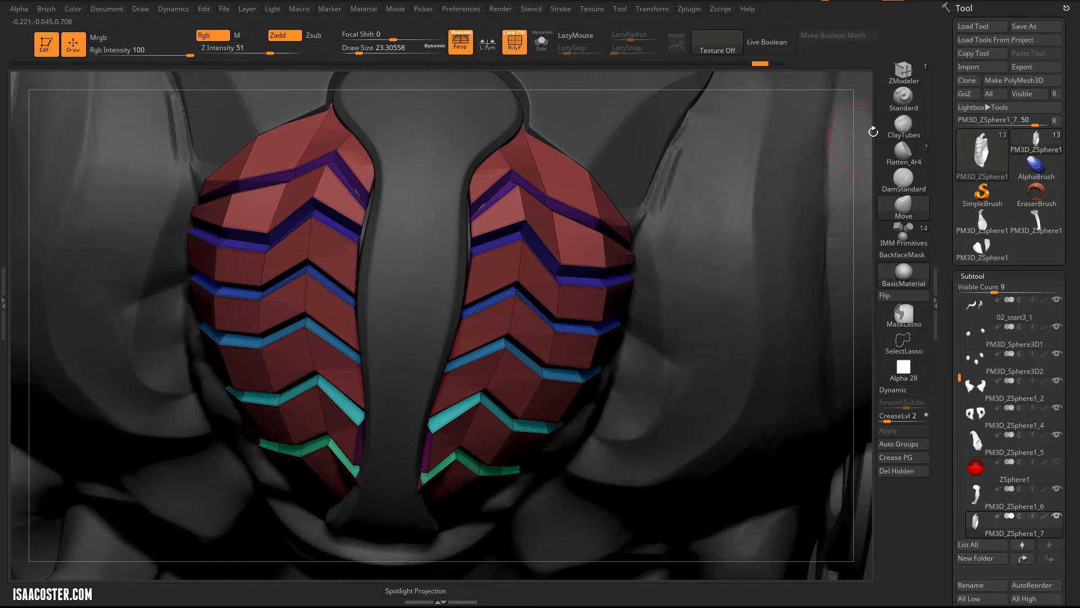
Step: Reshape the curved profile of the ribbed plates from below with the Move brush at a draw size of 28.75
key(w)
mouse_move(863, 139)
mouse_down()
mouse_move(722, 195)
mouse_move(653, 267)
mouse_up()
key(q)
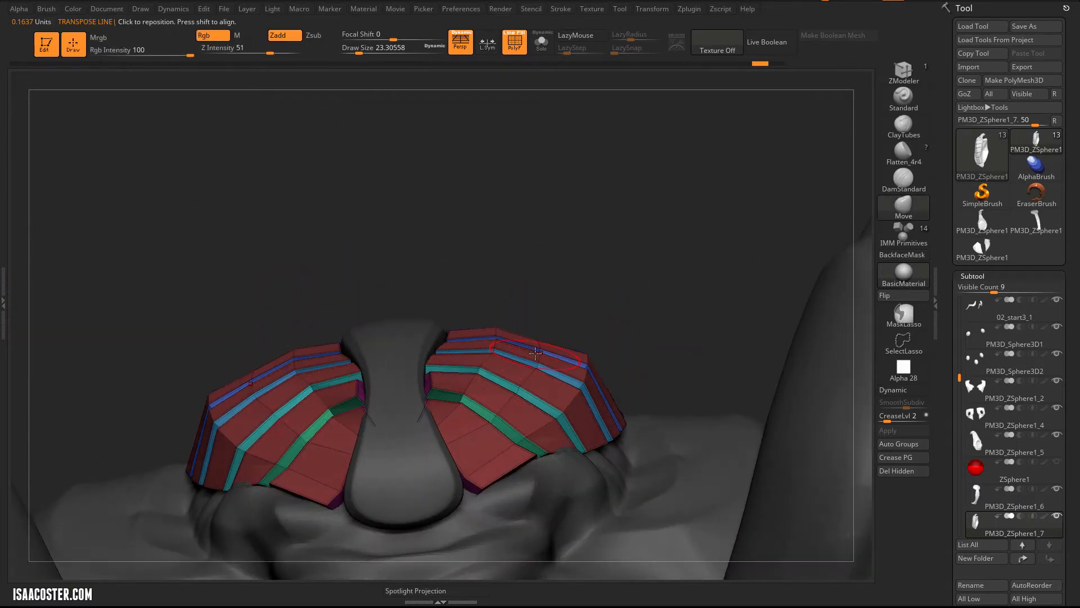
key(s)
click(542, 345)
drag(541, 337, 525, 392)
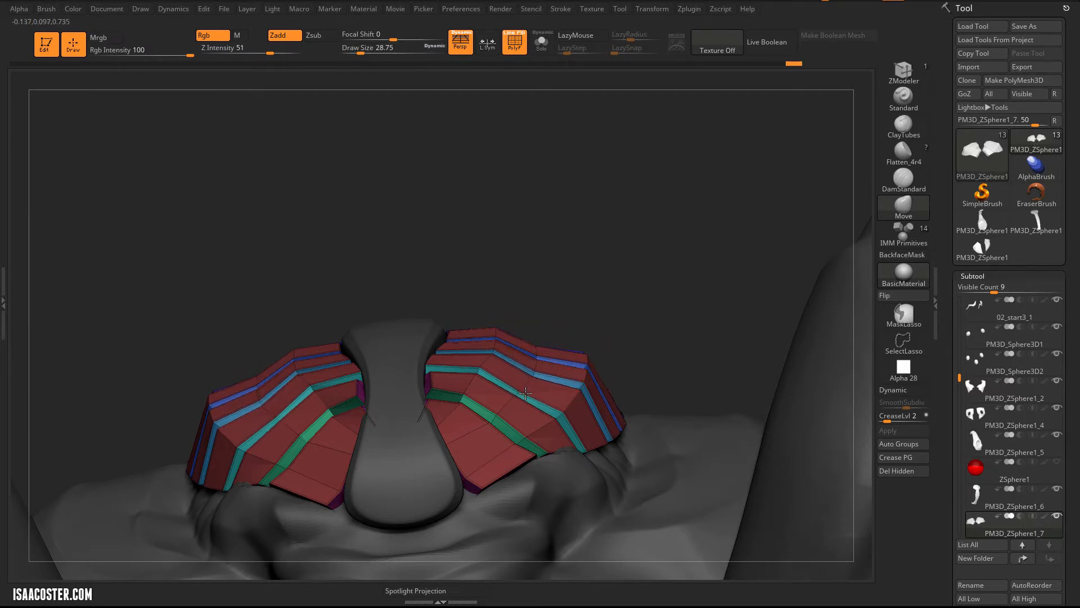
drag(578, 303, 500, 423)
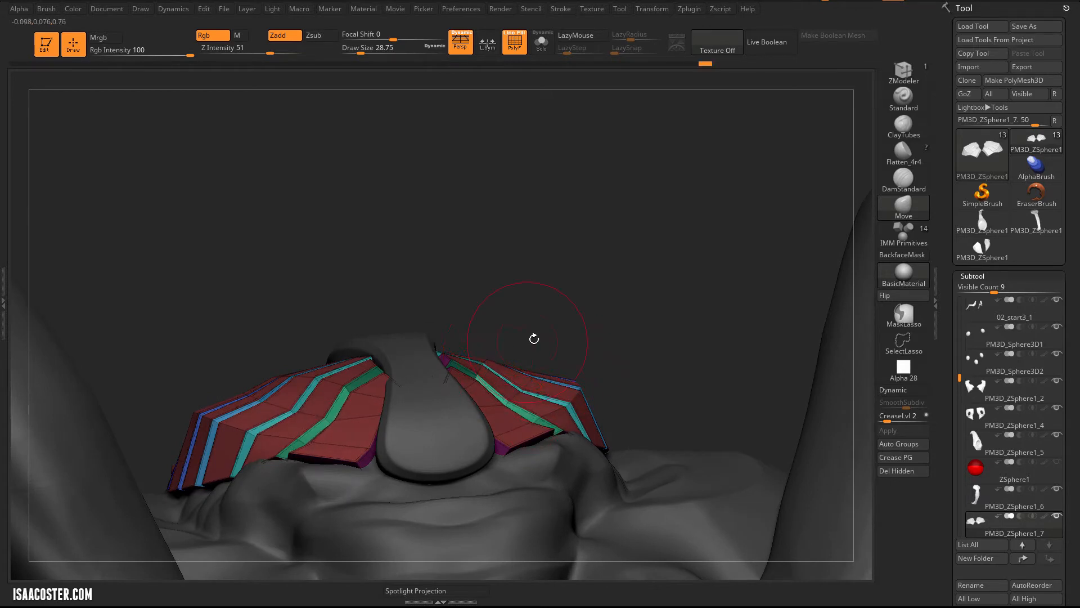
drag(534, 339, 571, 388)
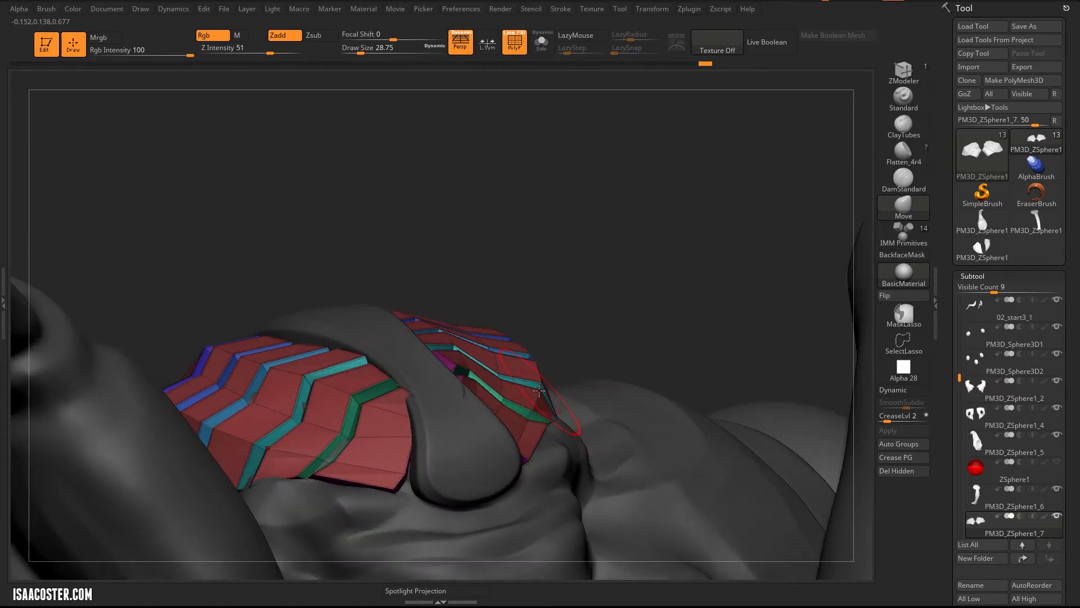
mouse_move(565, 348)
mouse_down()
mouse_move(533, 345)
mouse_move(527, 315)
mouse_move(473, 300)
mouse_up()
drag(422, 209, 368, 217)
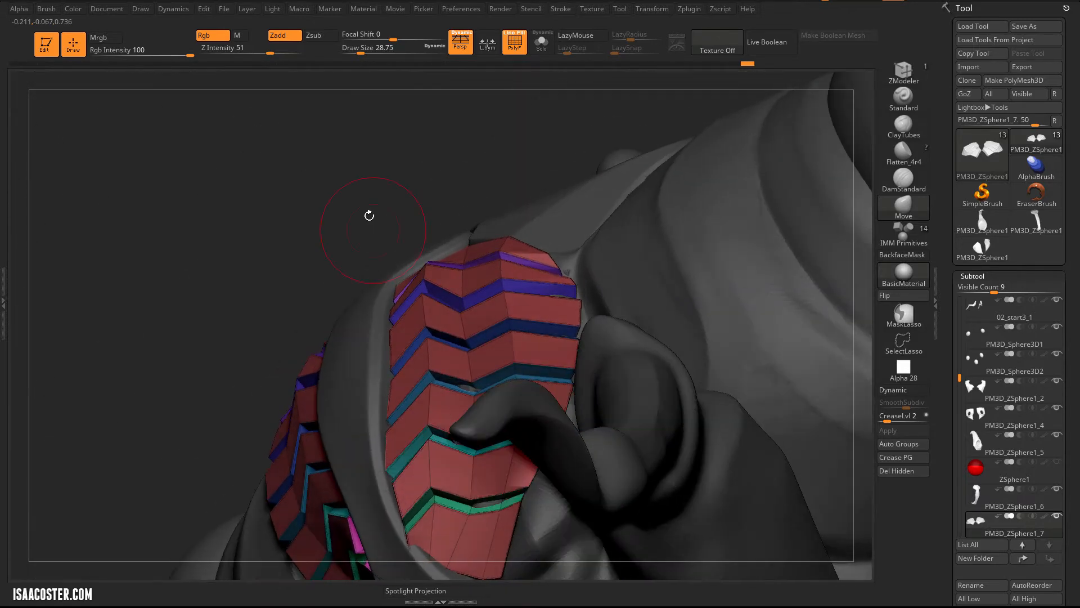
Step: Preview the ribbed plates smoothed and without polyframe, and examine them from the front and above
key(d)
key(shift+f)
mouse_move(263, 241)
mouse_down()
mouse_move(110, 161)
mouse_move(34, 91)
mouse_move(434, 269)
mouse_up()
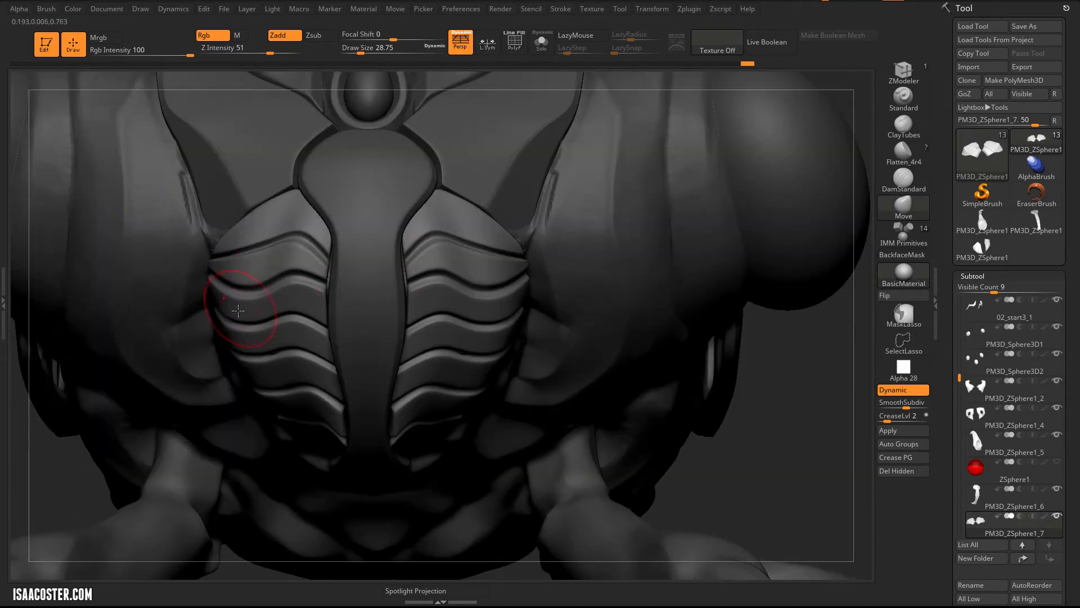
mouse_move(772, 440)
mouse_down()
mouse_move(779, 401)
mouse_move(695, 366)
mouse_up()
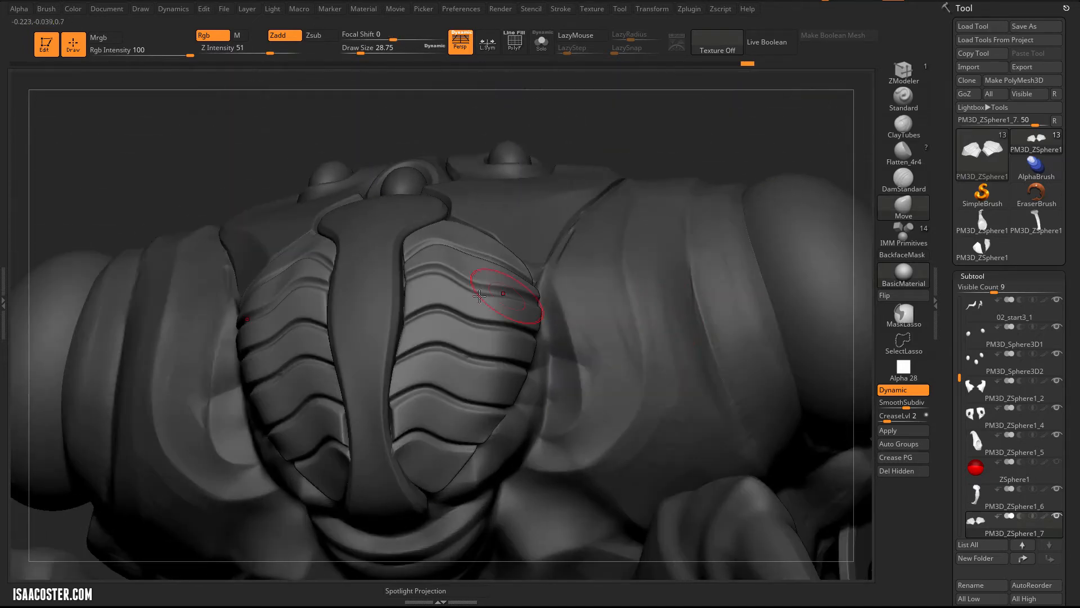
Step: Return to the unsmoothed plates with polyframe and try the ZModeler Crease action on their edges
key(shift+d)
key(shift+f)
key(s)
drag(587, 161, 691, 166)
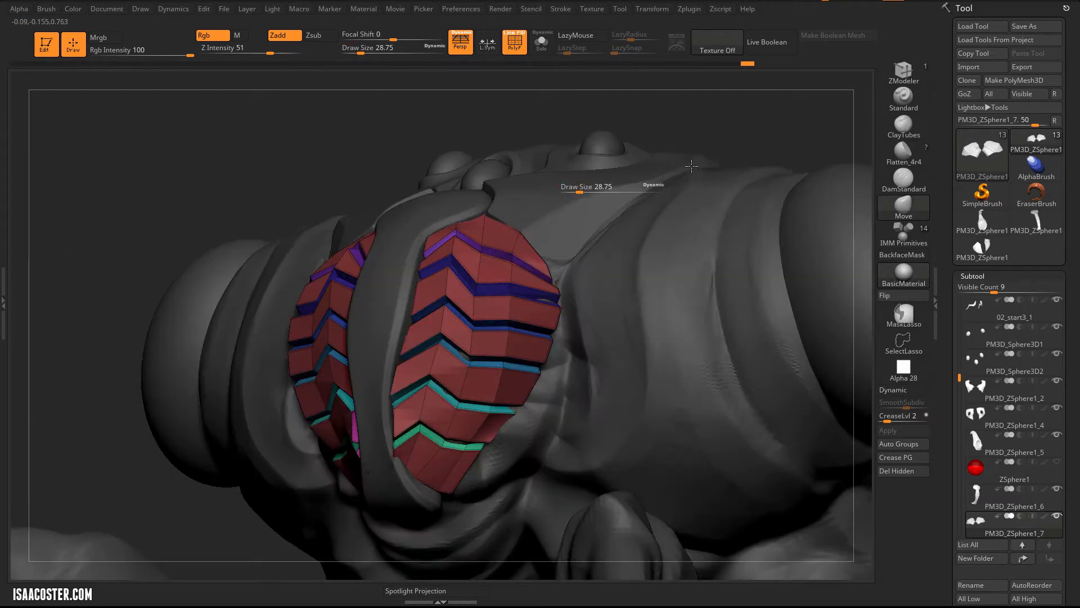
click(899, 76)
key(space)
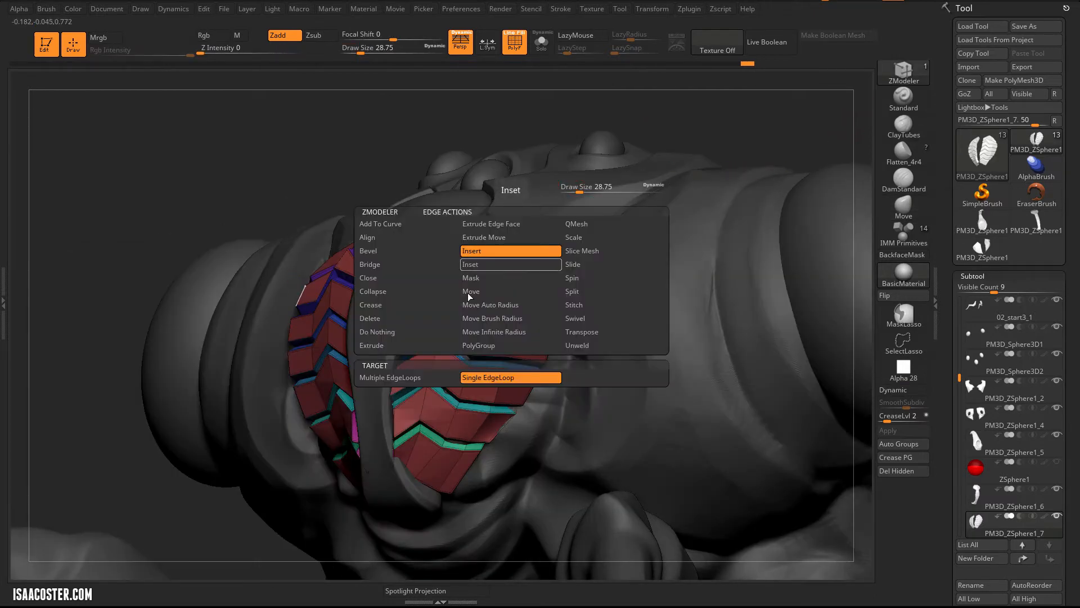
click(415, 304)
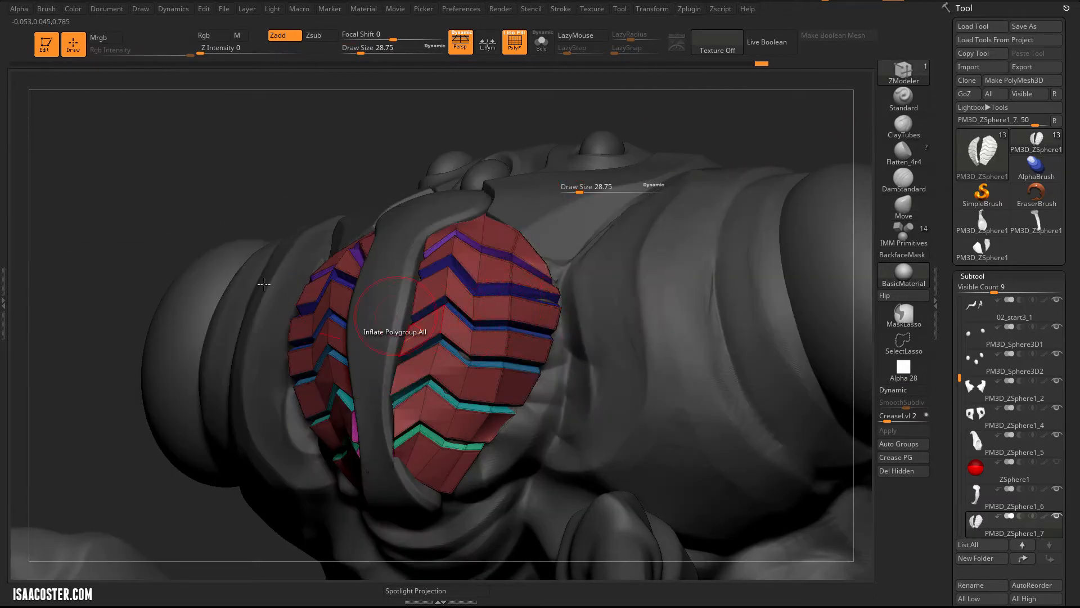
Step: Examine the smoothed plates on the head from several angles, then compare them with their unsmoothed form
key(d)
key(shift+f)
drag(181, 160, 221, 197)
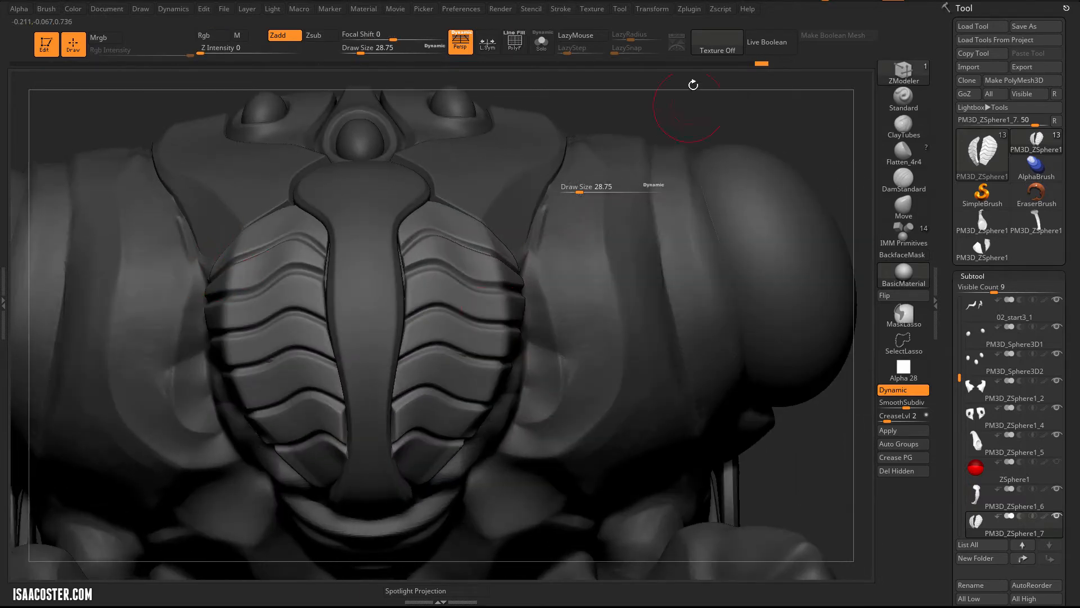
drag(693, 84, 632, 320)
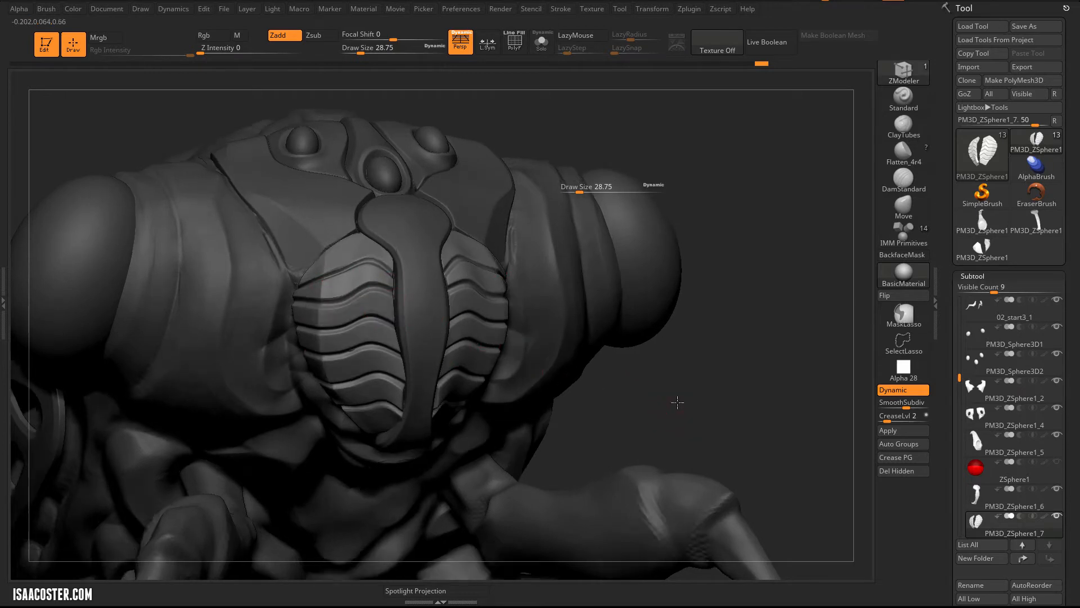
drag(677, 402, 692, 311)
key(shift+d)
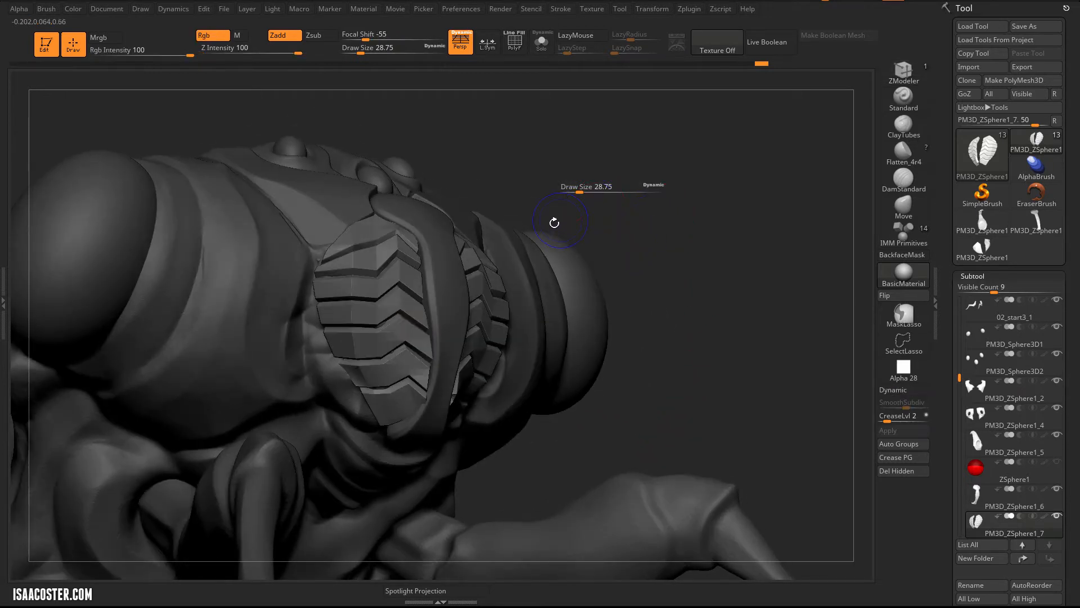
Step: Insert a single edge loop down the ribbed plates beside their outer vertical edge with ZModeler at a draw size of about 10.5
key(b)
key(z)
key(m)
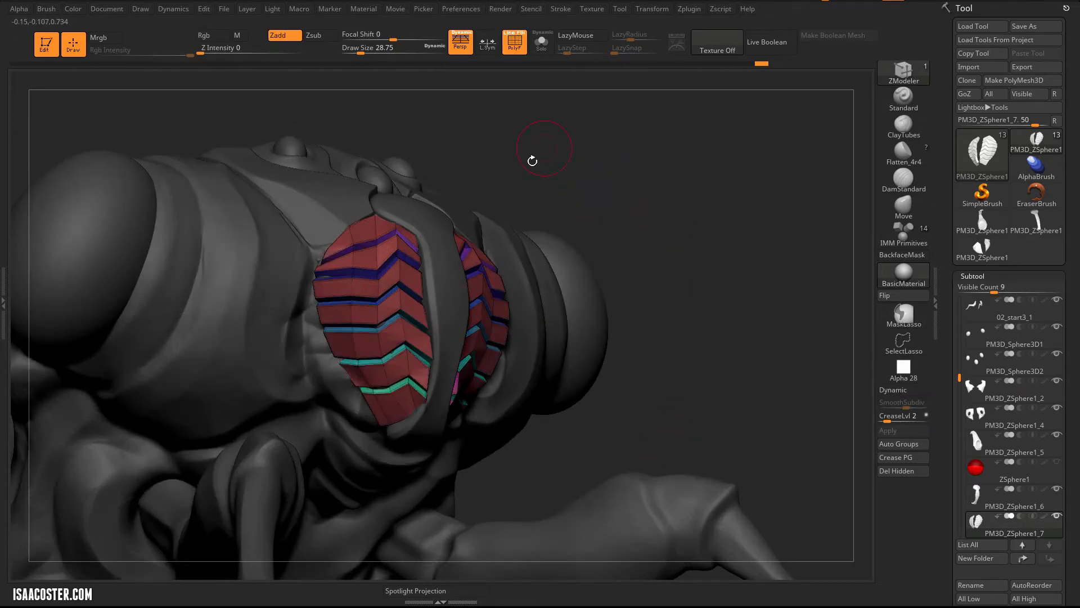
key(s)
drag(511, 177, 503, 177)
mouse_move(528, 175)
ctrl+right_down()
mouse_move(533, 229)
mouse_move(567, 116)
mouse_move(584, 155)
ctrl+right_up()
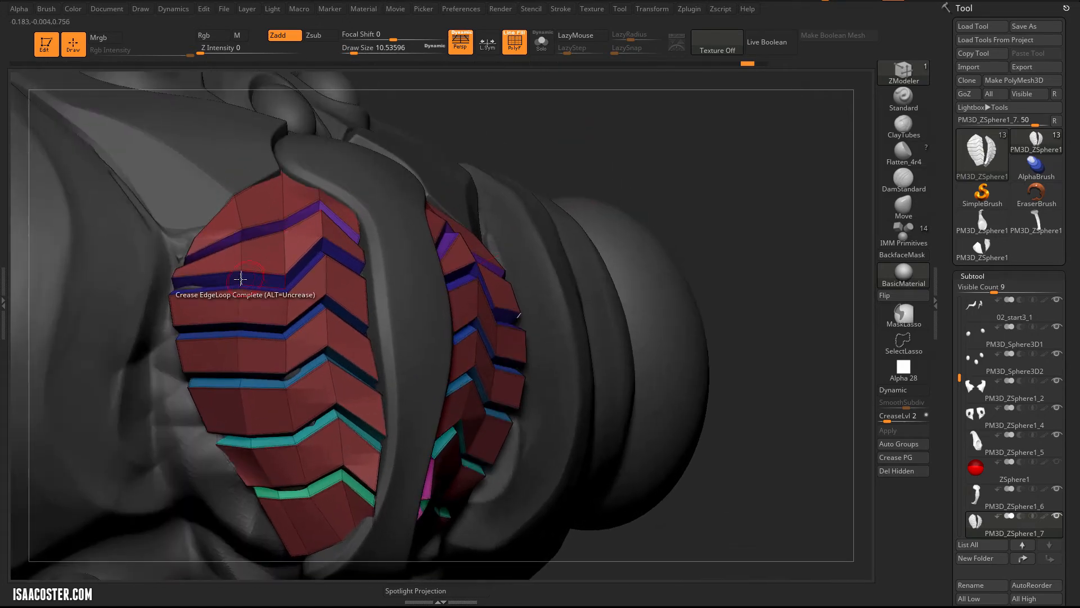
key(space)
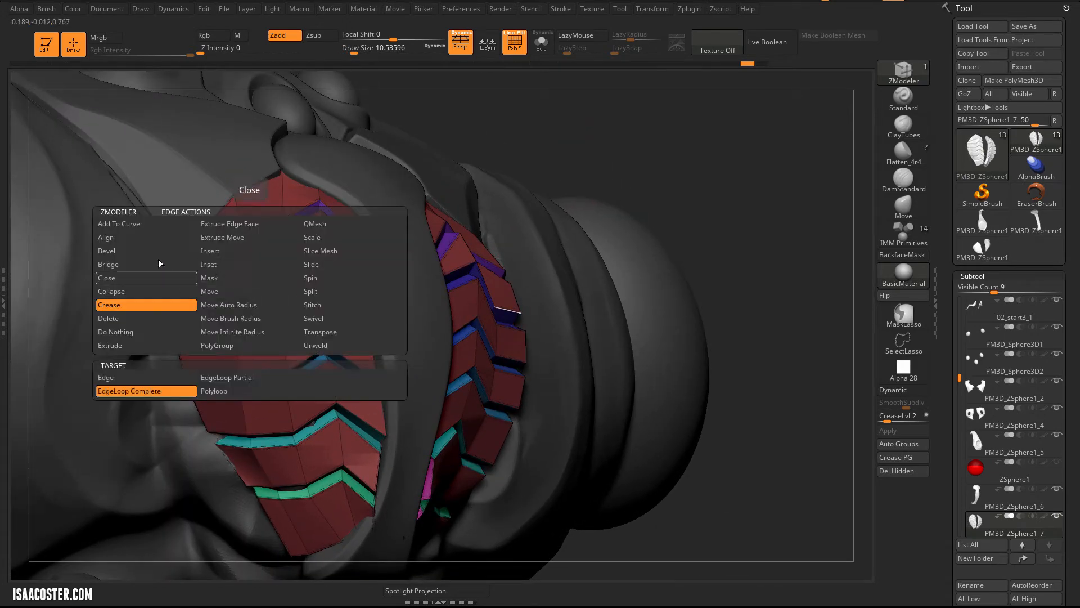
click(213, 265)
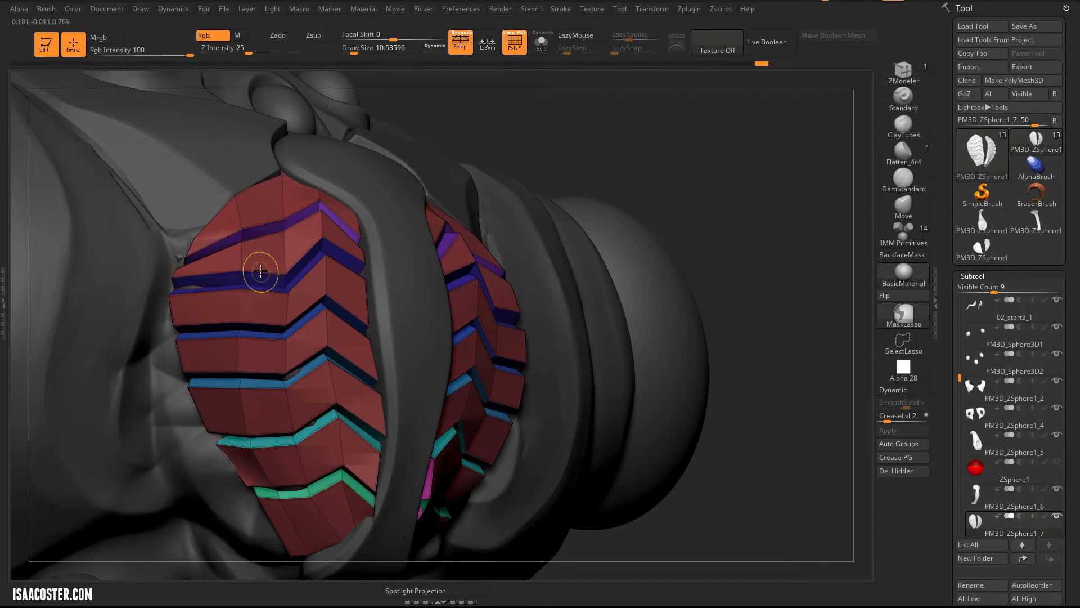
key(space)
click(231, 251)
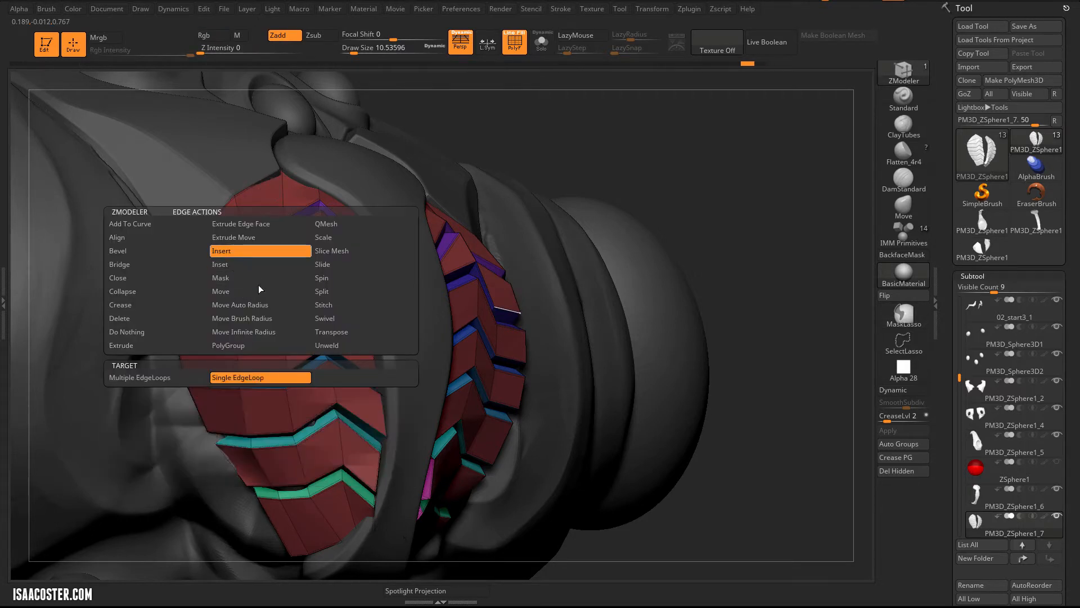
click(251, 271)
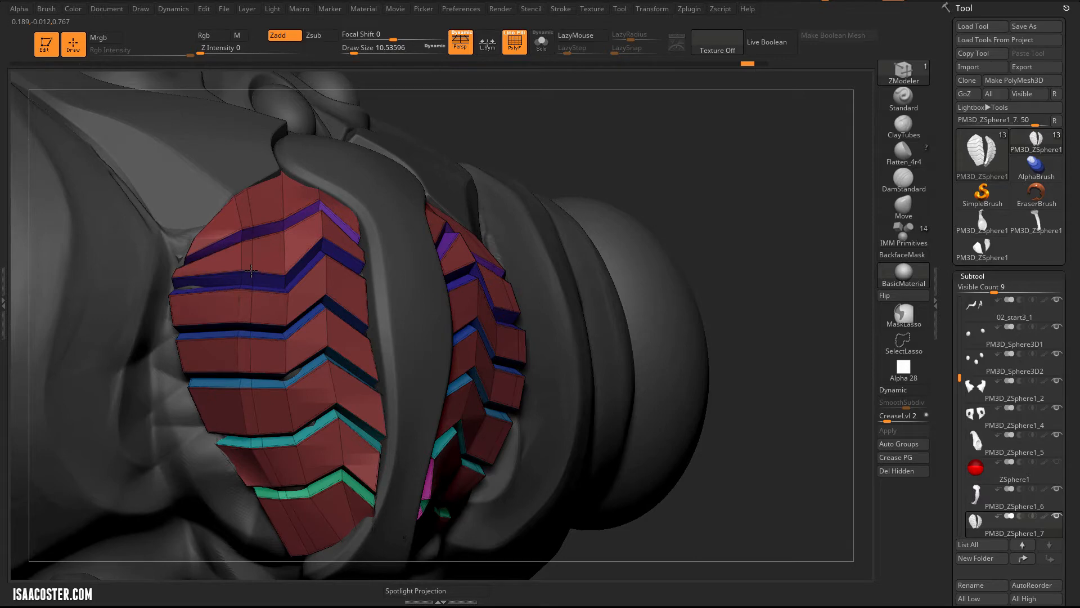
Step: Preview the plates smoothed without polyframe and try to slide a vertical edge on the second plate with ZModeler's Slide action
key(d)
key(shift+f)
drag(696, 159, 537, 212)
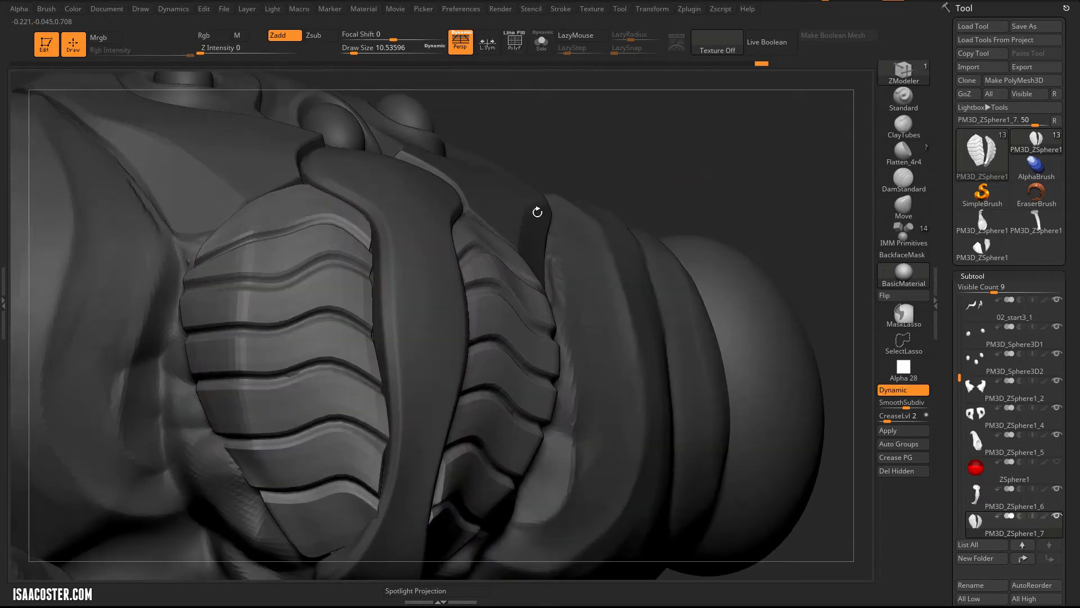
key(space)
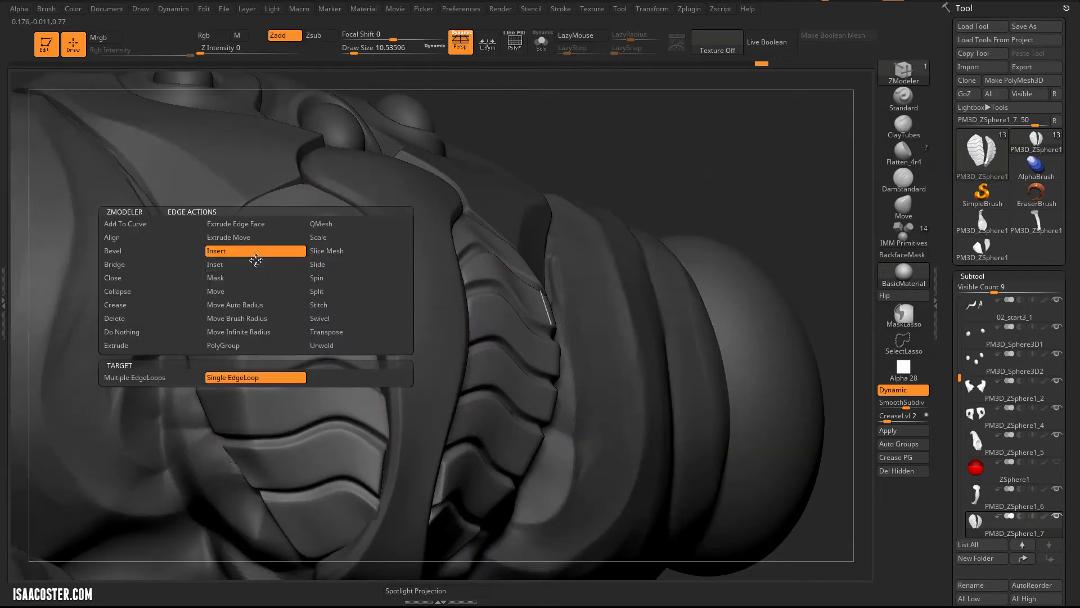
click(338, 265)
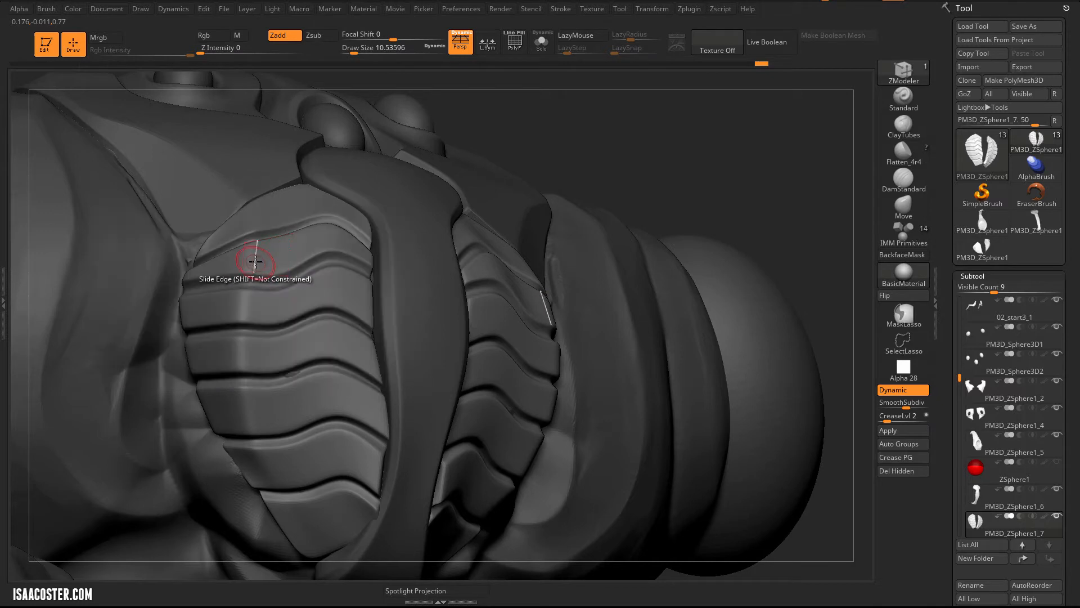
drag(255, 262, 260, 263)
key(shift+d)
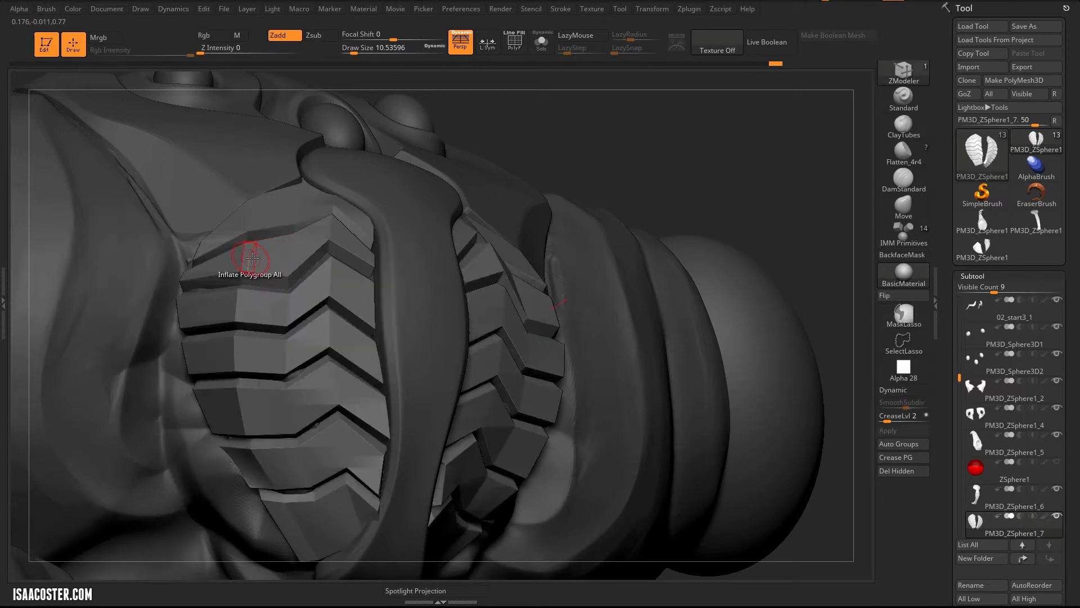
Step: Try ZModeler's Inflate action on all polygroups of the ribbed plates and turn their dynamic smoothing back on
key(space)
click(236, 377)
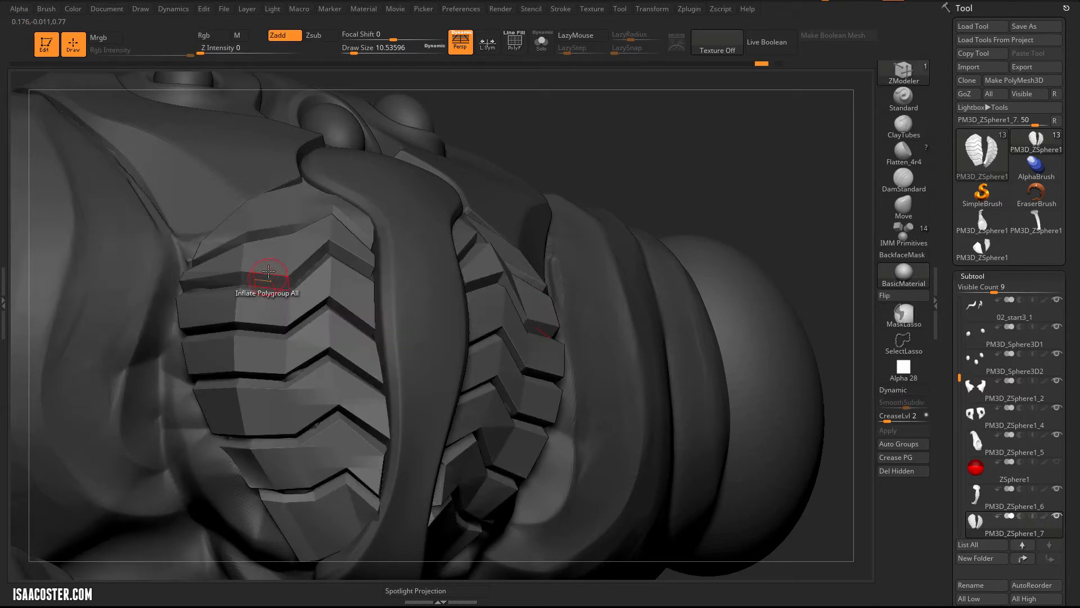
key(d)
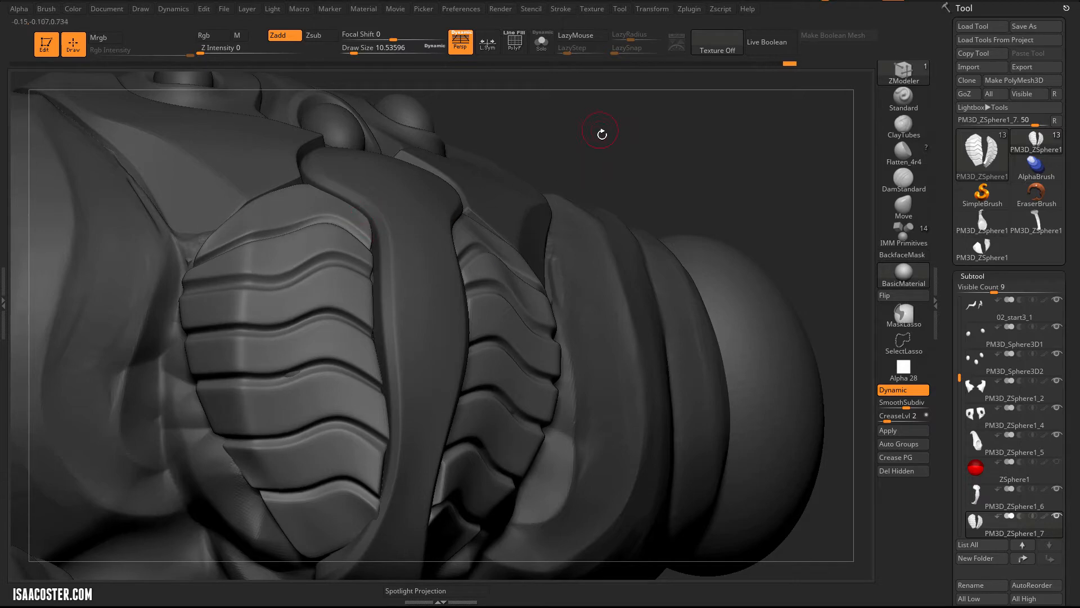
alt+drag(601, 133, 490, 152)
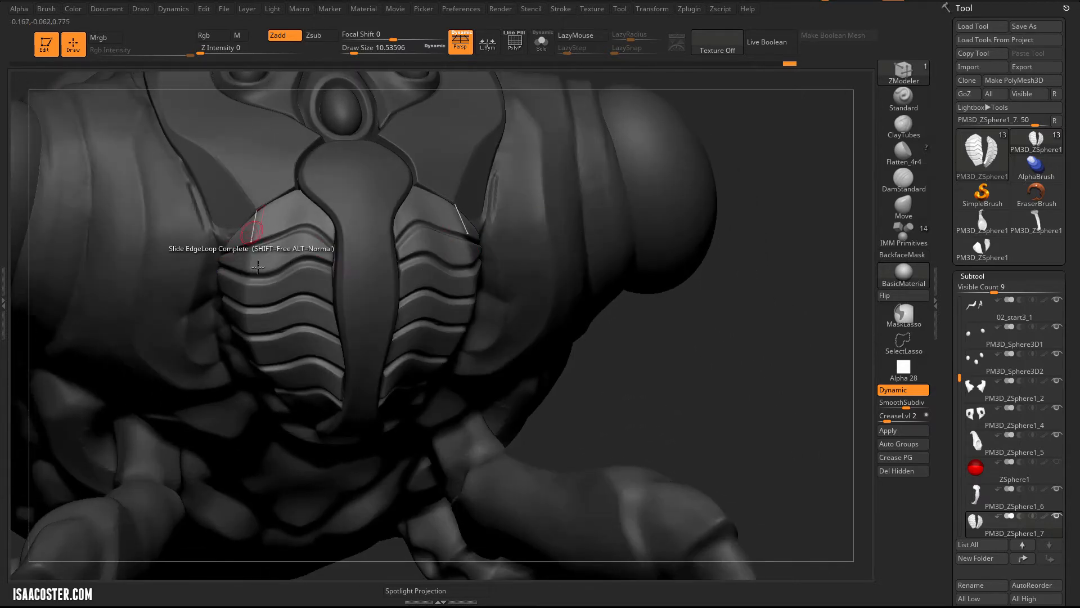
Step: Reshape the uppermost ribs of the face plates with the Move brush at a draw size of about 30.7
click(883, 219)
mouse_move(762, 332)
mouse_down()
mouse_move(762, 391)
mouse_move(415, 241)
mouse_up()
key(s)
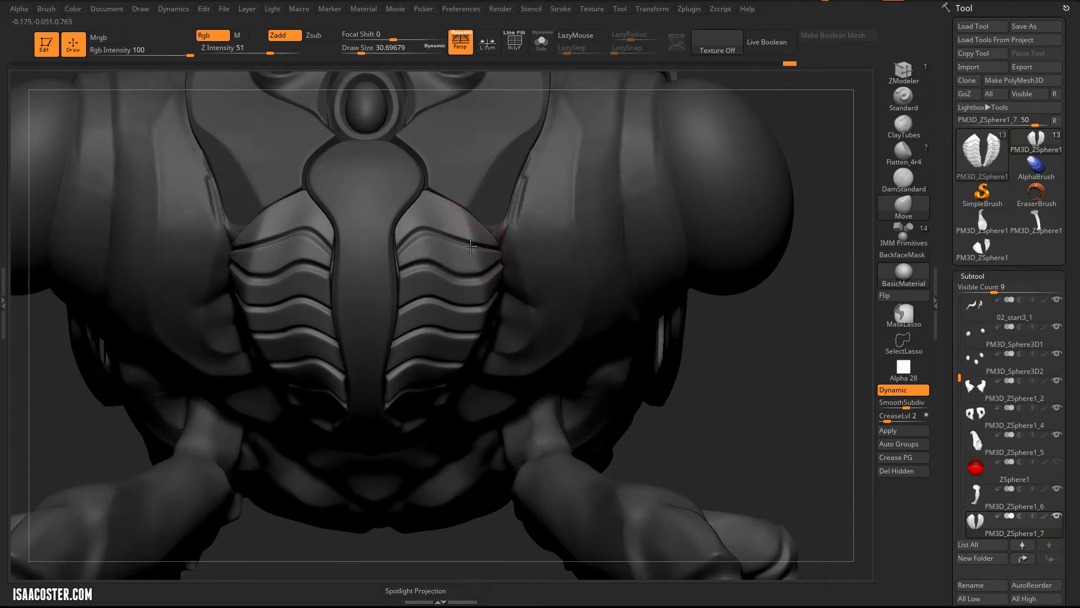
drag(720, 412, 718, 401)
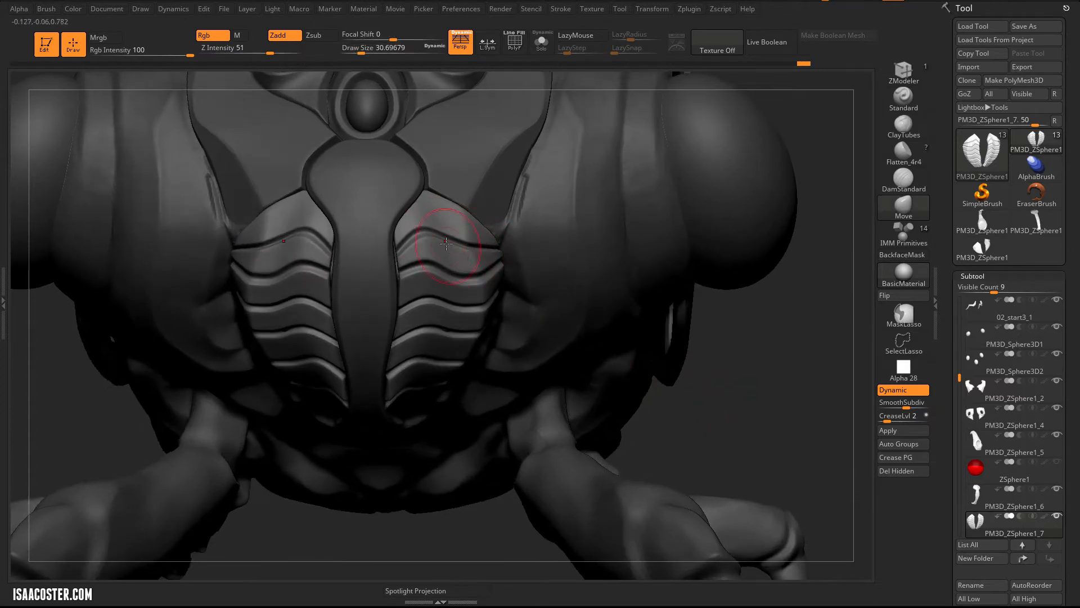
drag(424, 231, 437, 230)
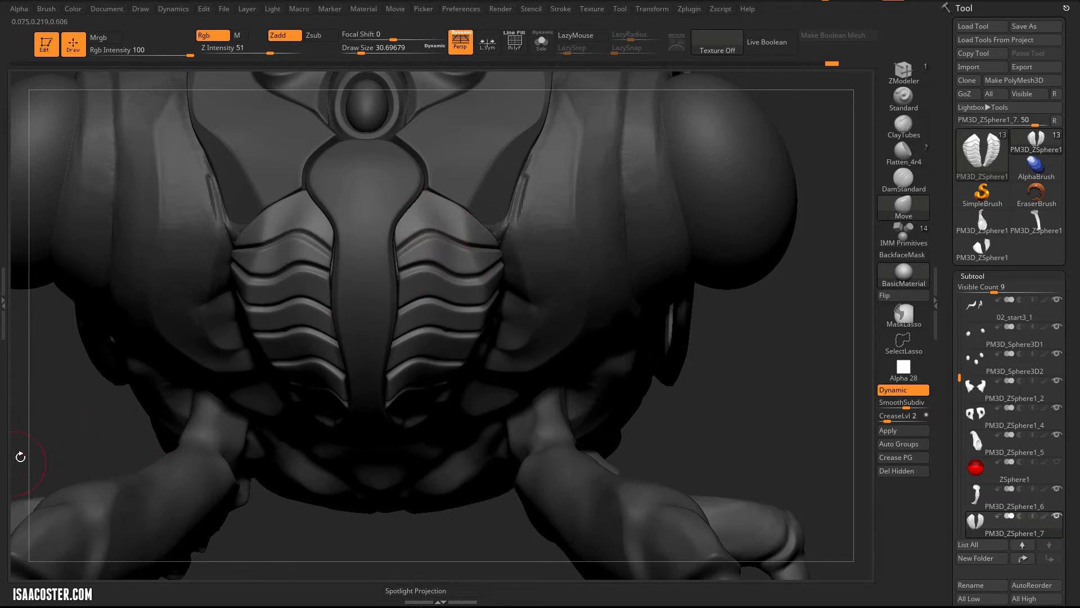
drag(20, 457, 48, 410)
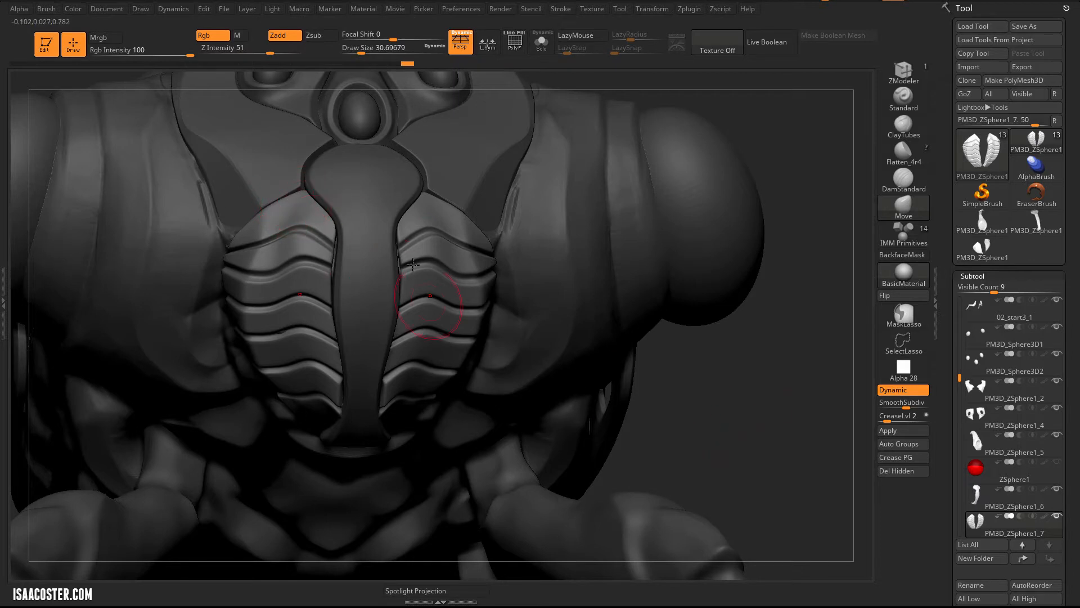
Step: Select the central strip between the ribbed plates, smooth it dynamically and adjust its side edges with the Move brush at about 39.1
alt+click(349, 260)
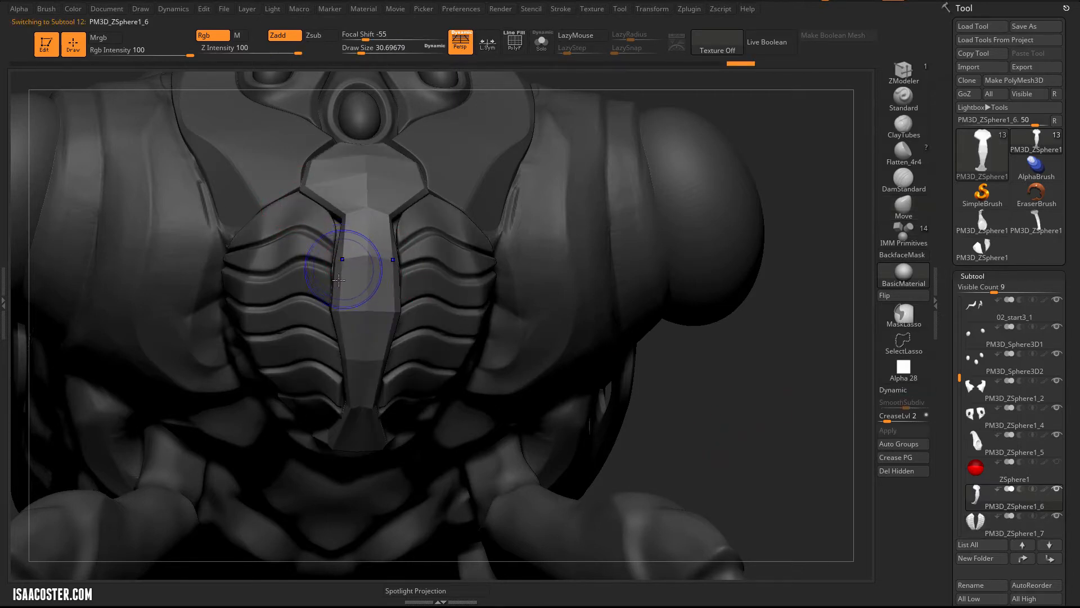
key(shift+f)
key(d)
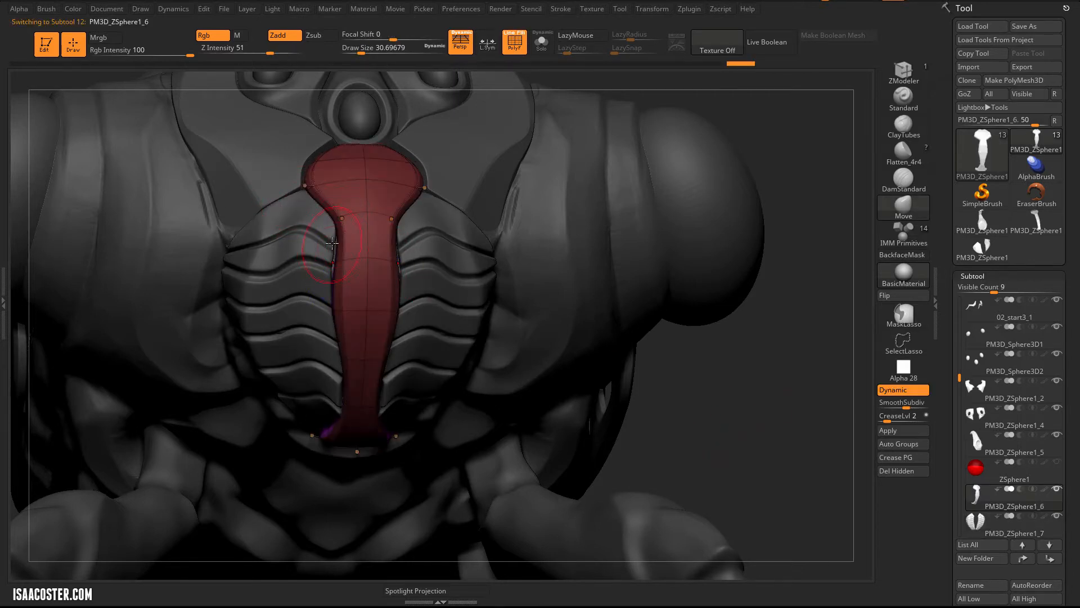
key(shift+f)
drag(324, 263, 318, 261)
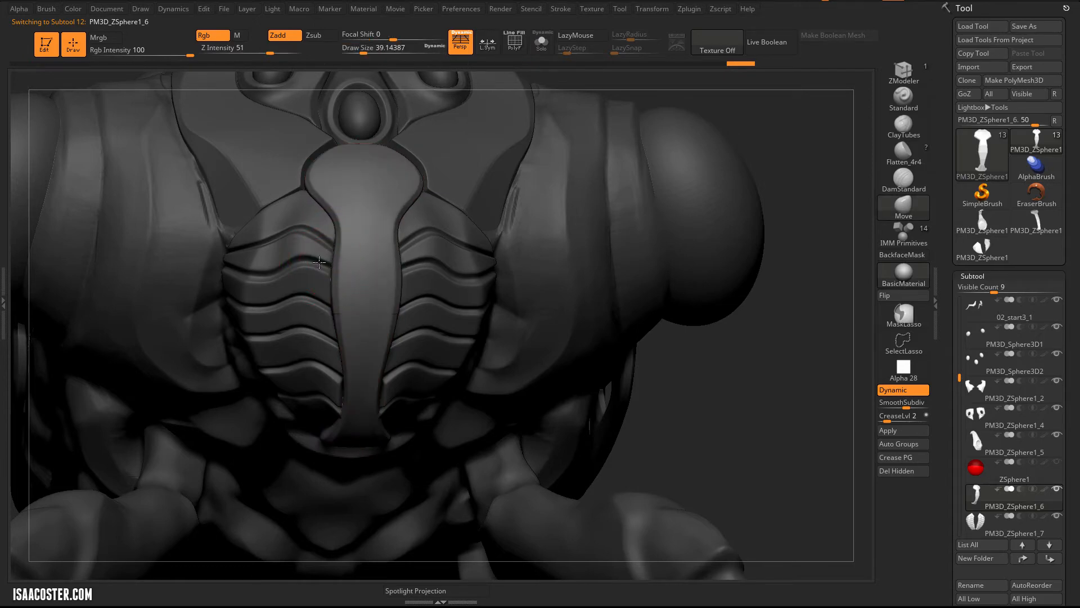
Step: Refine the central strip's curved profile from the side with the Move brush at a draw size of about 48.6
drag(740, 425, 660, 392)
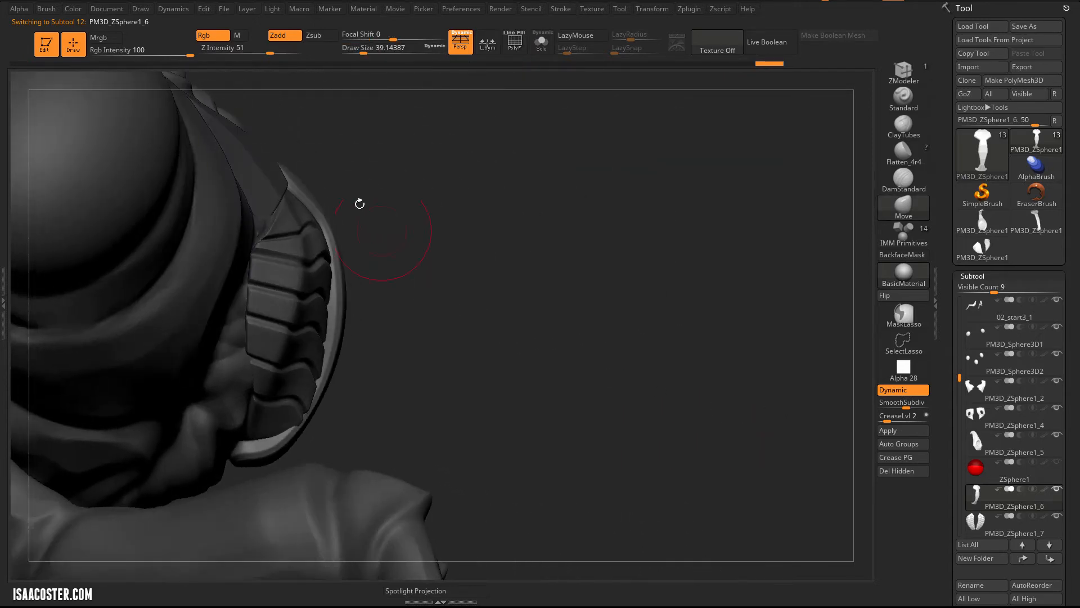
key(s)
drag(346, 224, 340, 307)
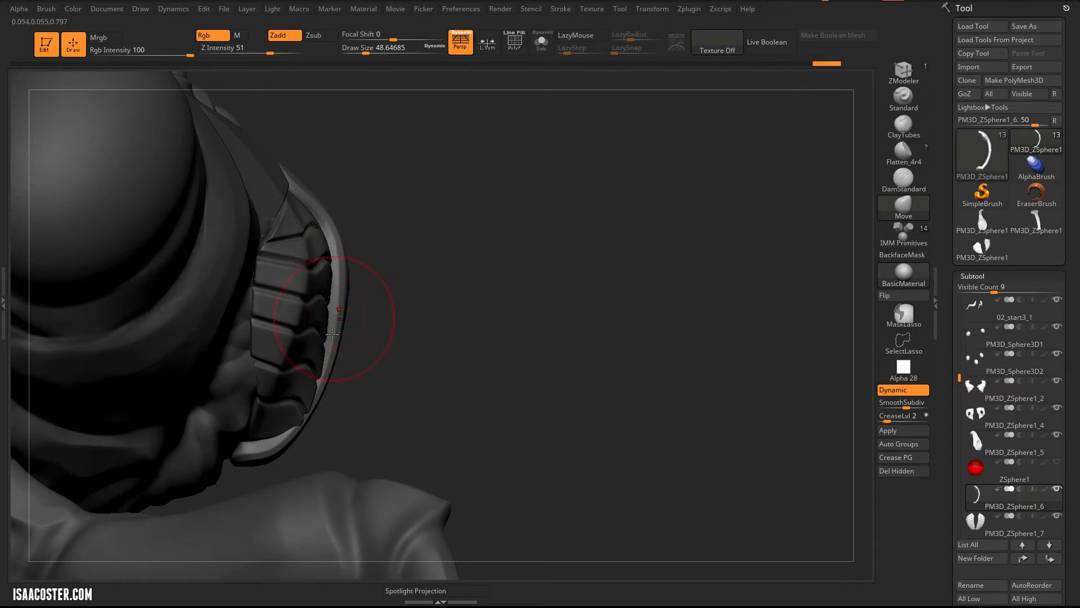
Step: Select the ribbed plates and fit their lower ends against the central strip and body with the Move brush, reducing its size to about 30.7
alt+click(303, 404)
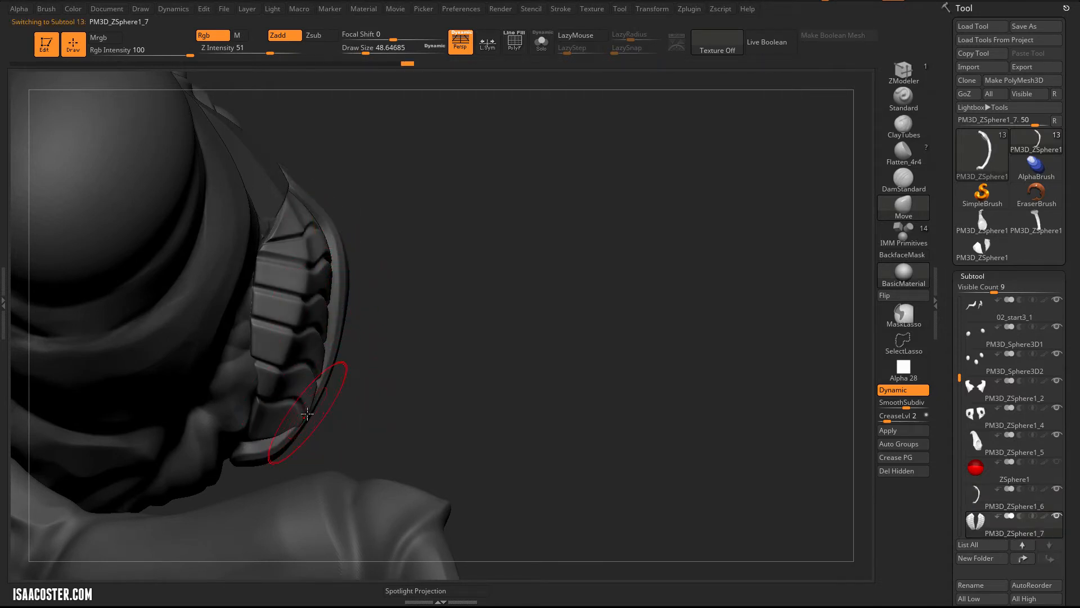
drag(407, 287, 315, 411)
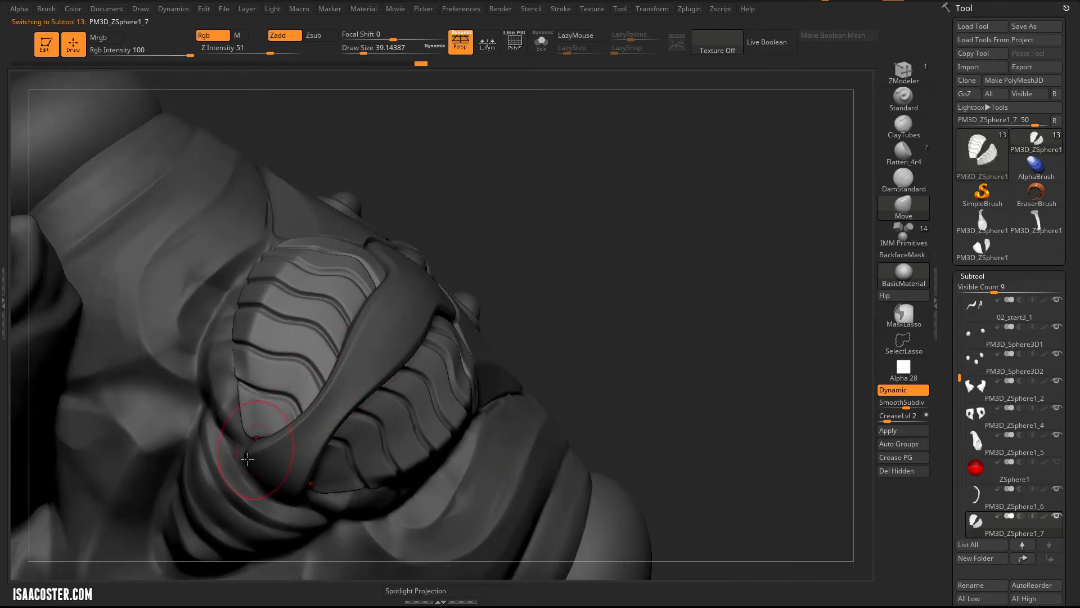
drag(594, 219, 568, 252)
mouse_move(607, 202)
mouse_down()
mouse_move(634, 145)
mouse_move(619, 164)
mouse_up()
key(s)
drag(223, 400, 208, 415)
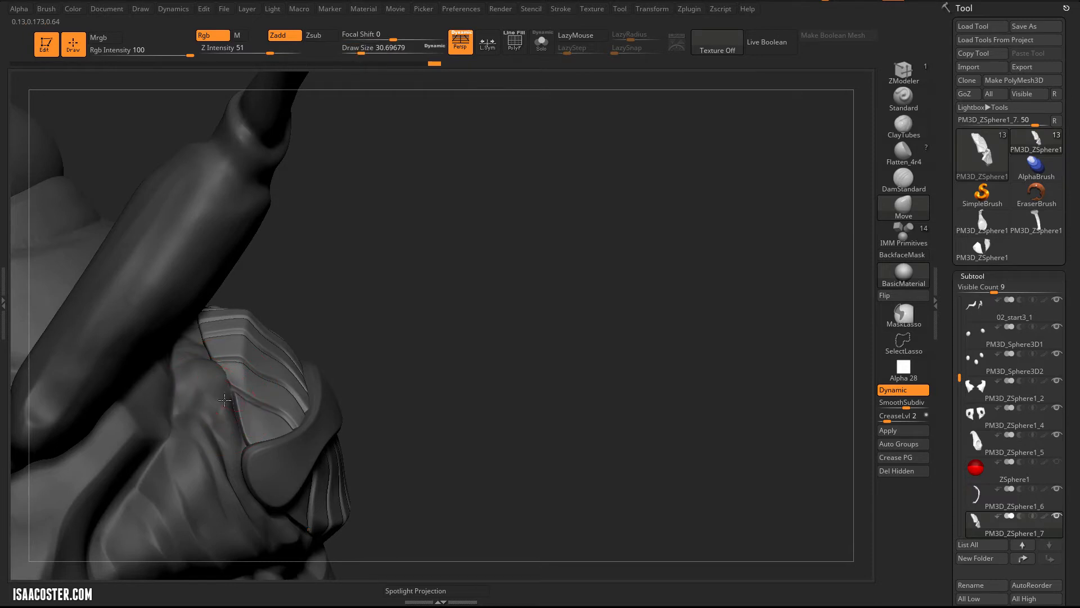
Step: Adjust the outer contour and lower corner of the ribbed plates with the Move brush at draw sizes of about 80.2 and 59.2
drag(348, 299, 221, 394)
key(s)
drag(230, 338, 202, 299)
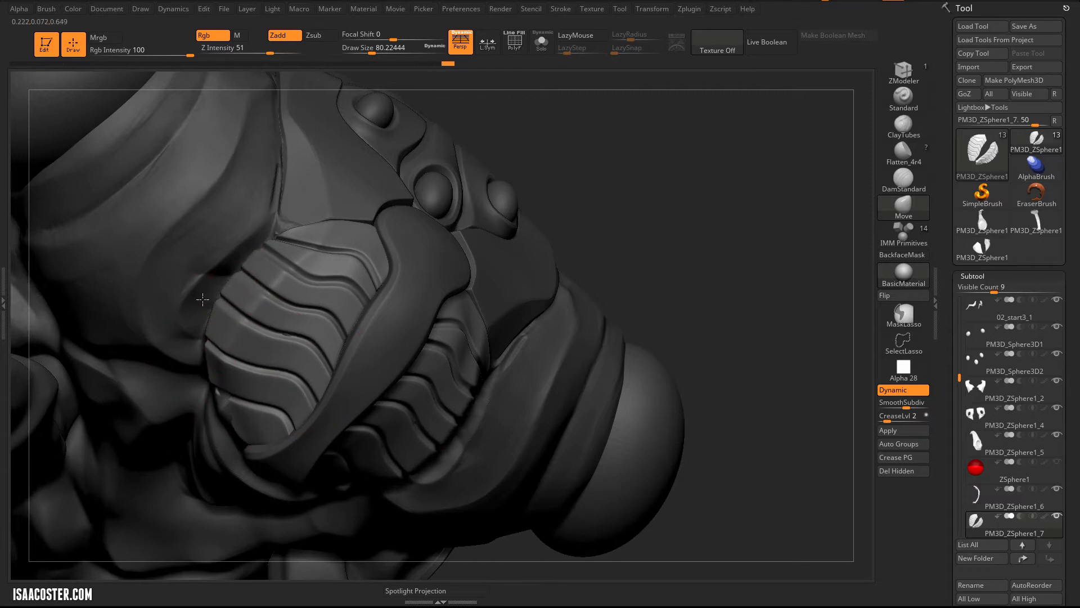
drag(480, 276, 698, 107)
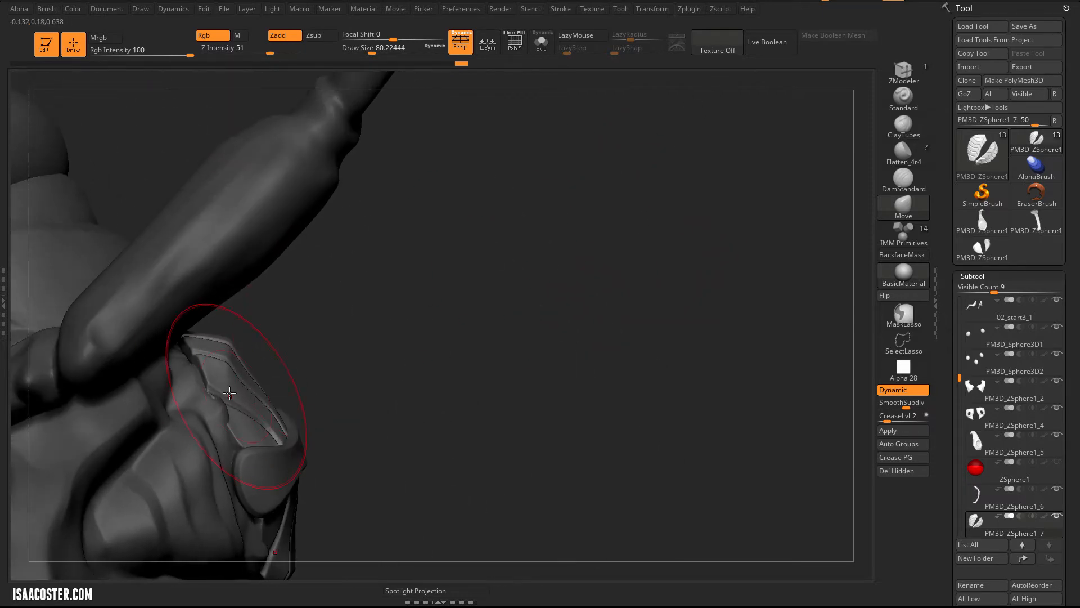
drag(182, 367, 164, 369)
mouse_move(345, 349)
mouse_down()
mouse_move(321, 350)
mouse_move(282, 405)
mouse_up()
key(s)
drag(179, 414, 174, 413)
Step: Select the body and clear its surface overlapping the lower outer ribs with ClayTubes at a draw size of about 25
alt+click(174, 404)
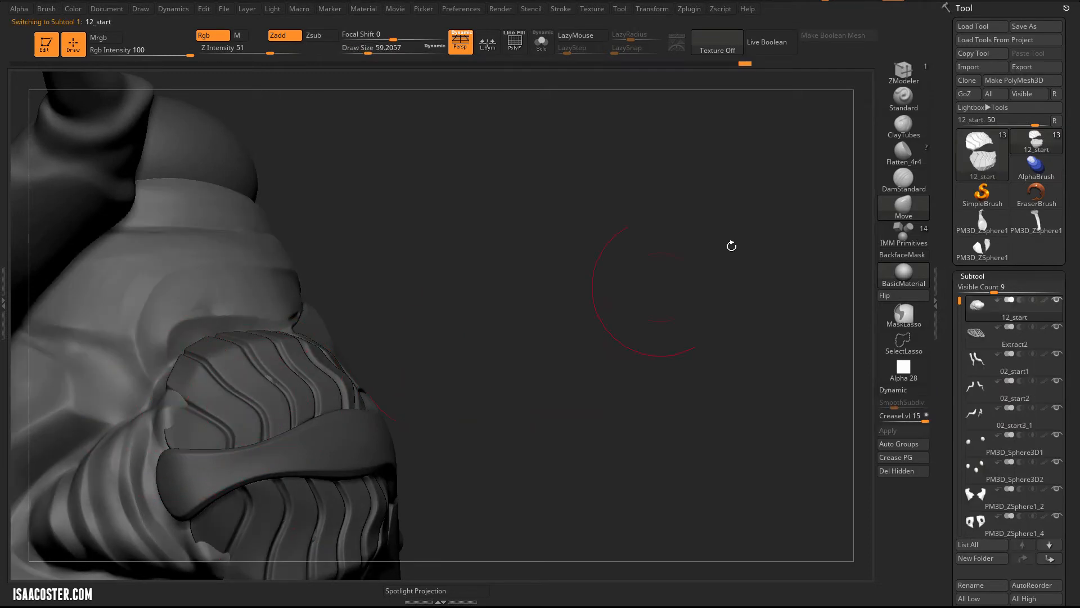
click(903, 126)
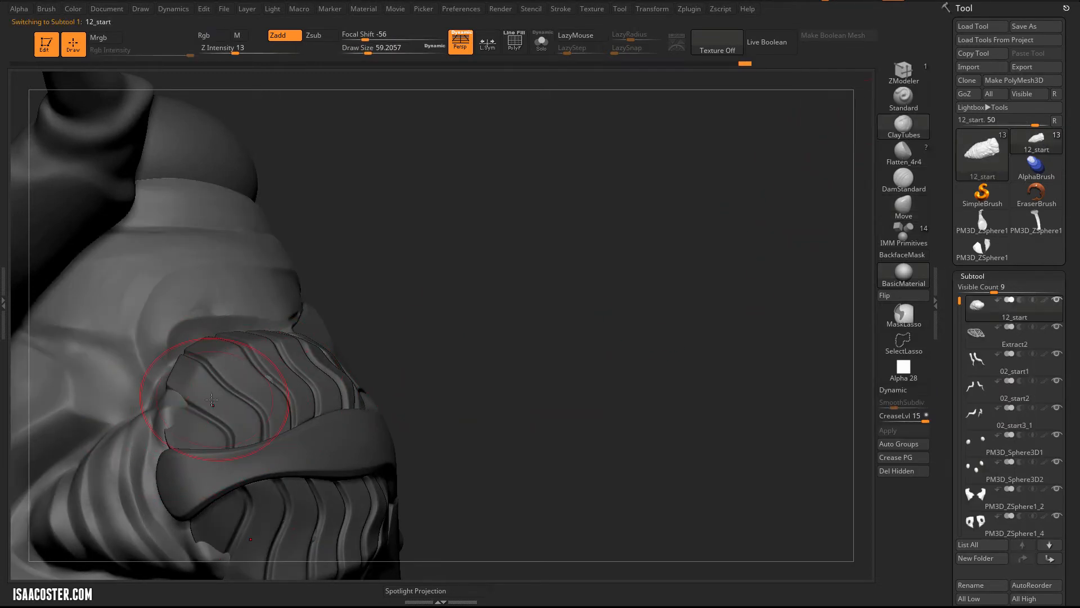
key(s)
drag(212, 400, 188, 393)
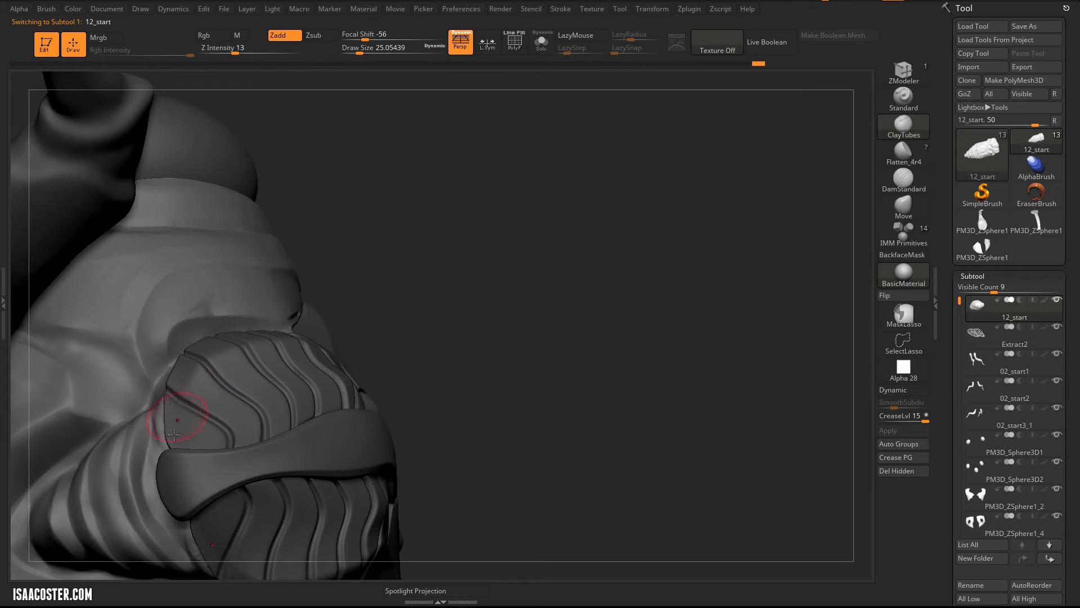
drag(419, 359, 299, 275)
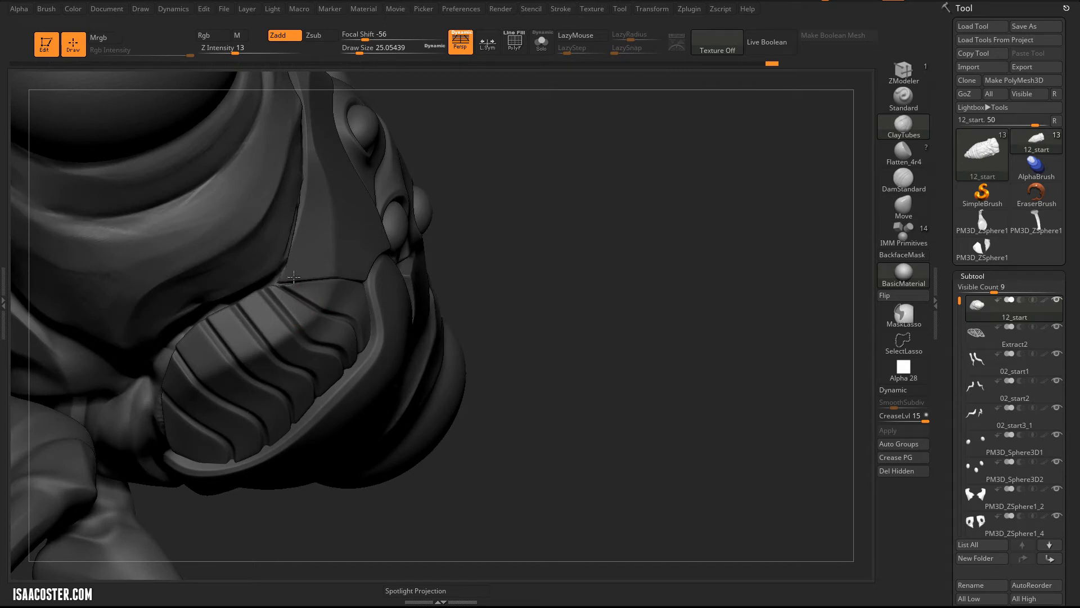
Step: Select the smooth face plates above the ribs and adjust their lower outer corner with the Move brush at a draw size of about 48.6
alt+click(296, 273)
key(s)
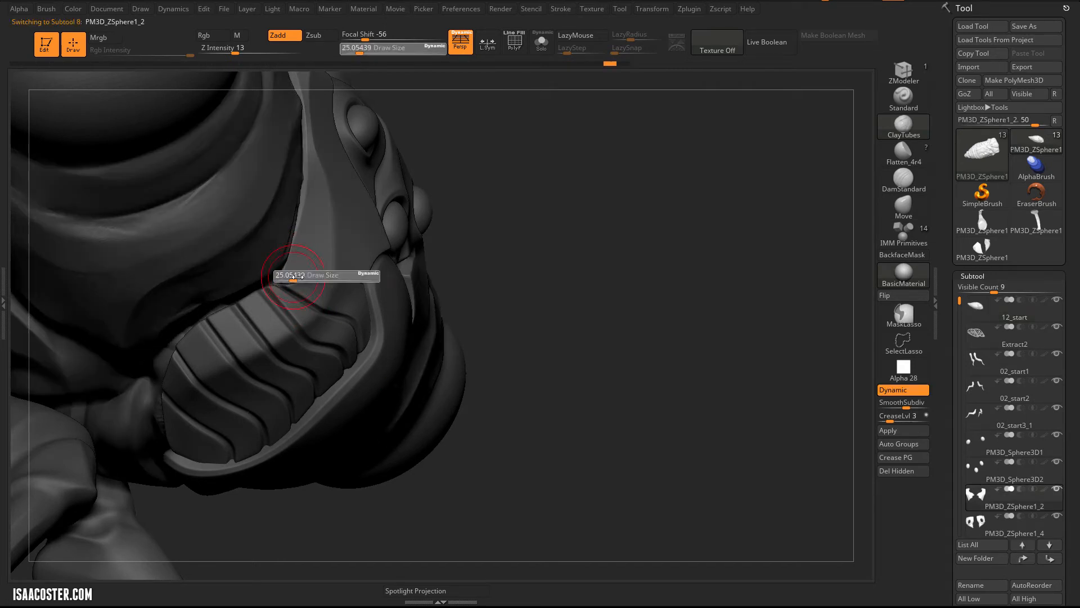
click(298, 277)
key(shift+d)
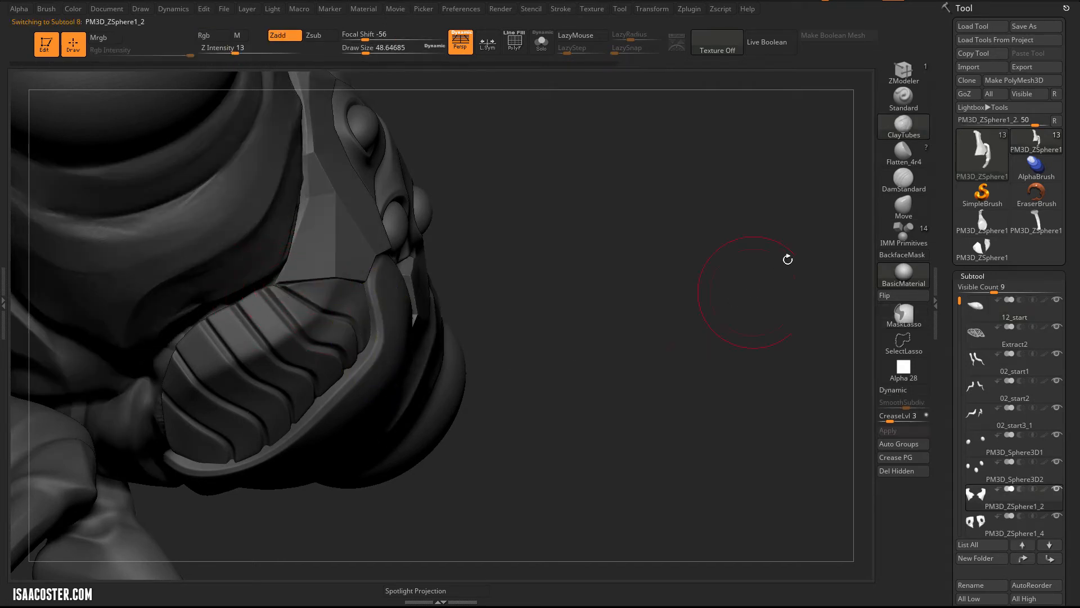
key(d)
click(891, 213)
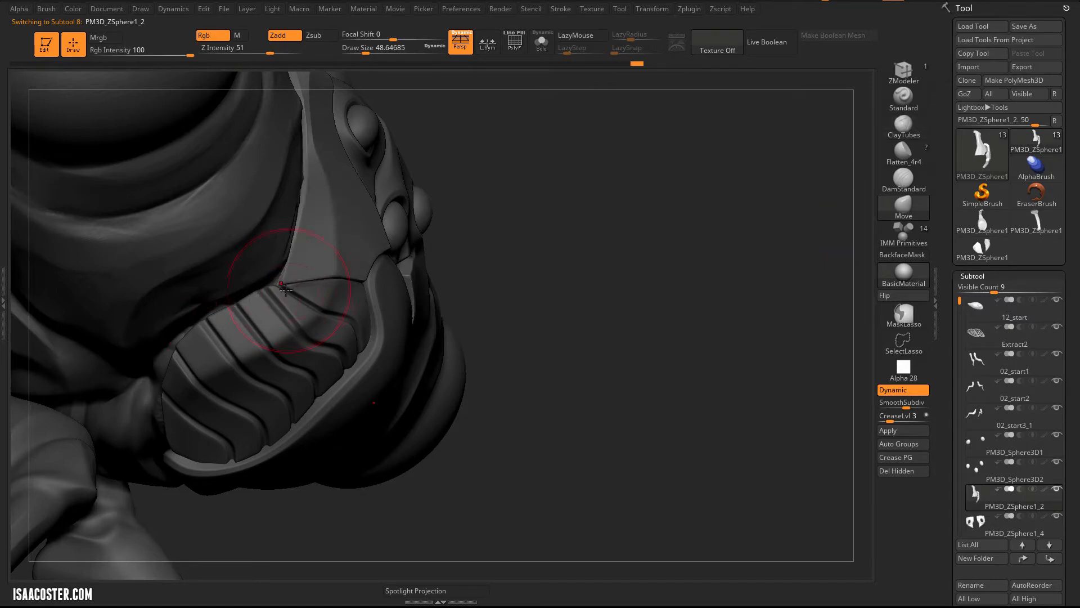
right_drag(310, 276, 397, 302)
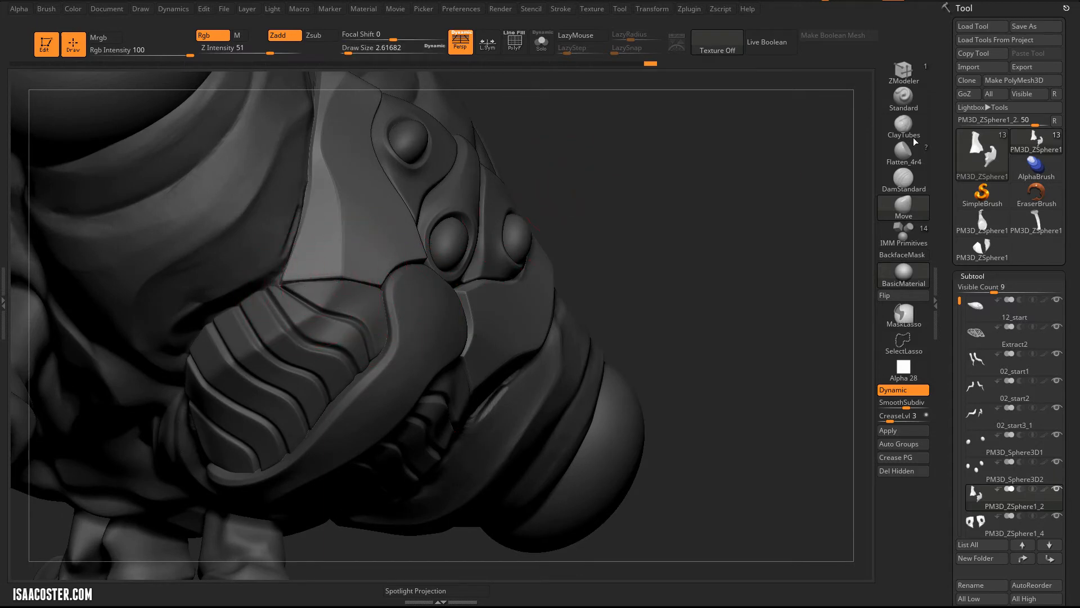
Step: Rework the edges along the lower border of the smooth face plates with ZModeler at a draw size of about 2.6
click(904, 72)
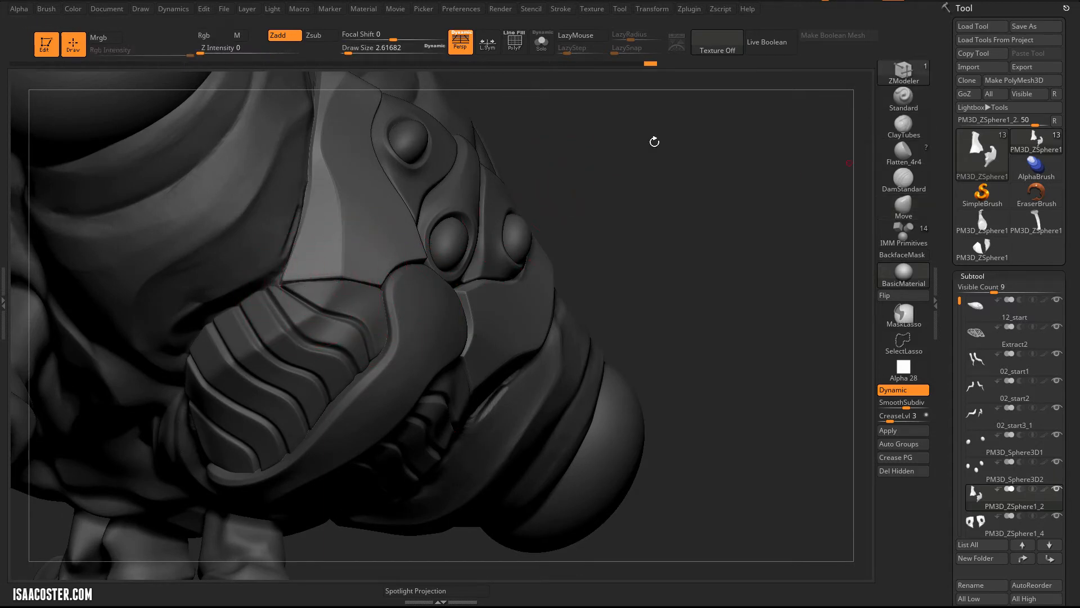
key(space)
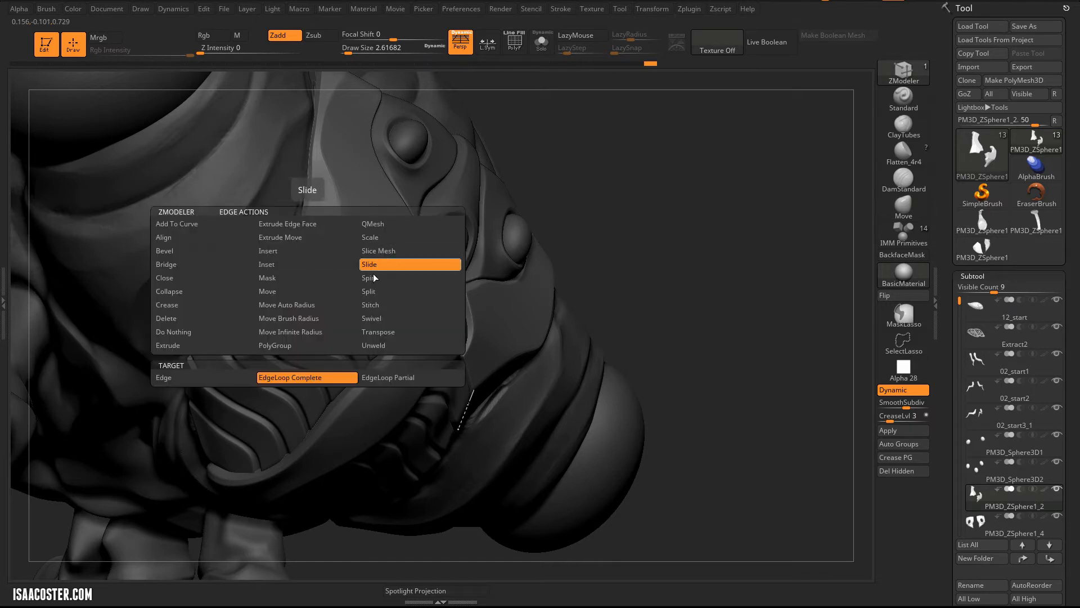
click(235, 382)
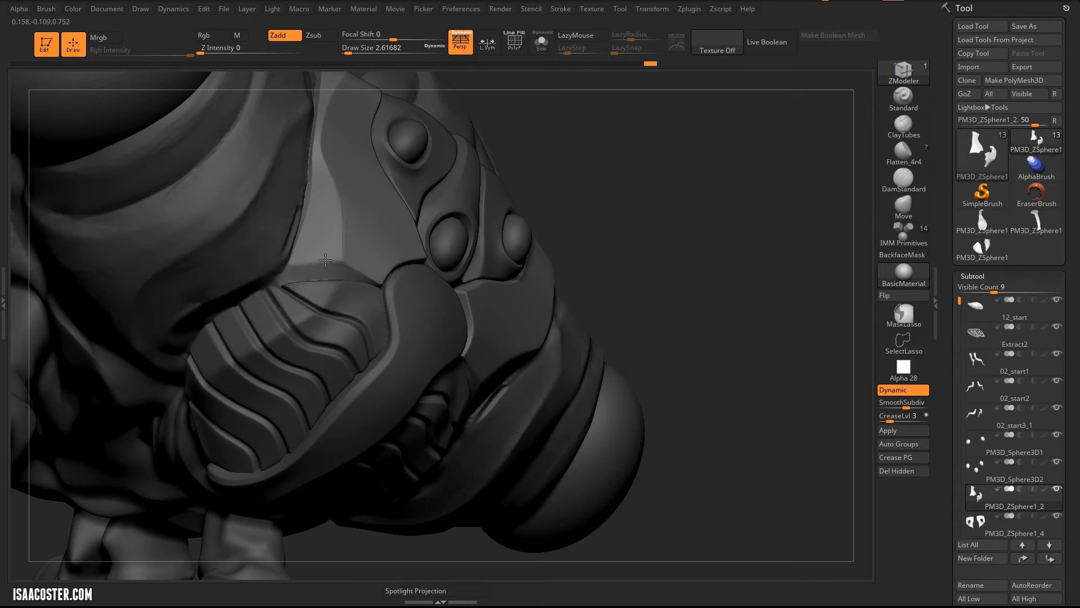
drag(584, 159, 467, 186)
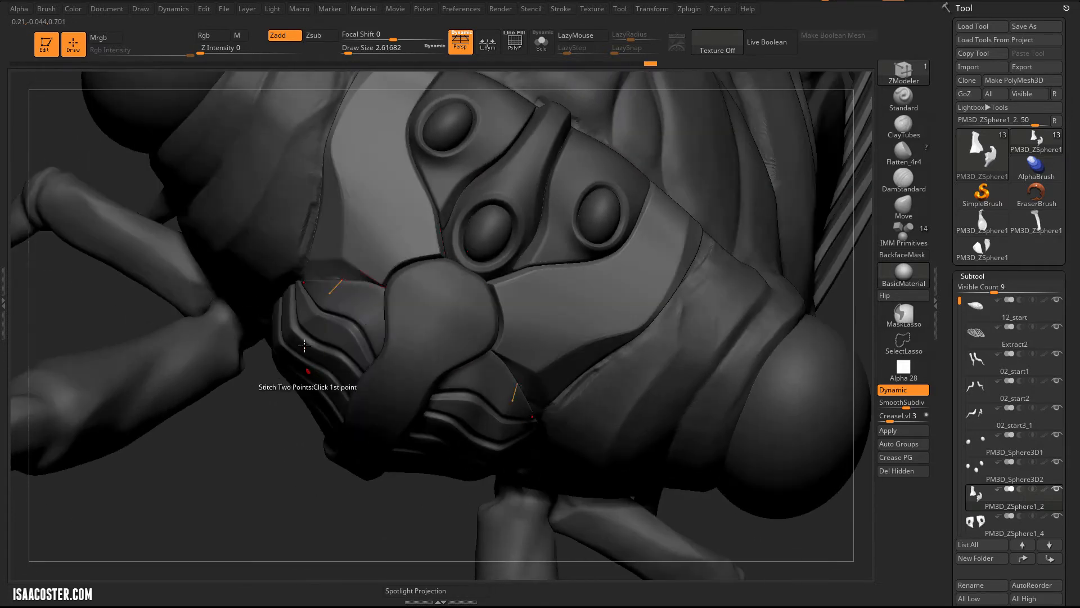
Step: Select the ribbed plates and fit their upper ribs under the smooth face plates with the Move brush at sizes of about 62 and 20
alt+click(834, 267)
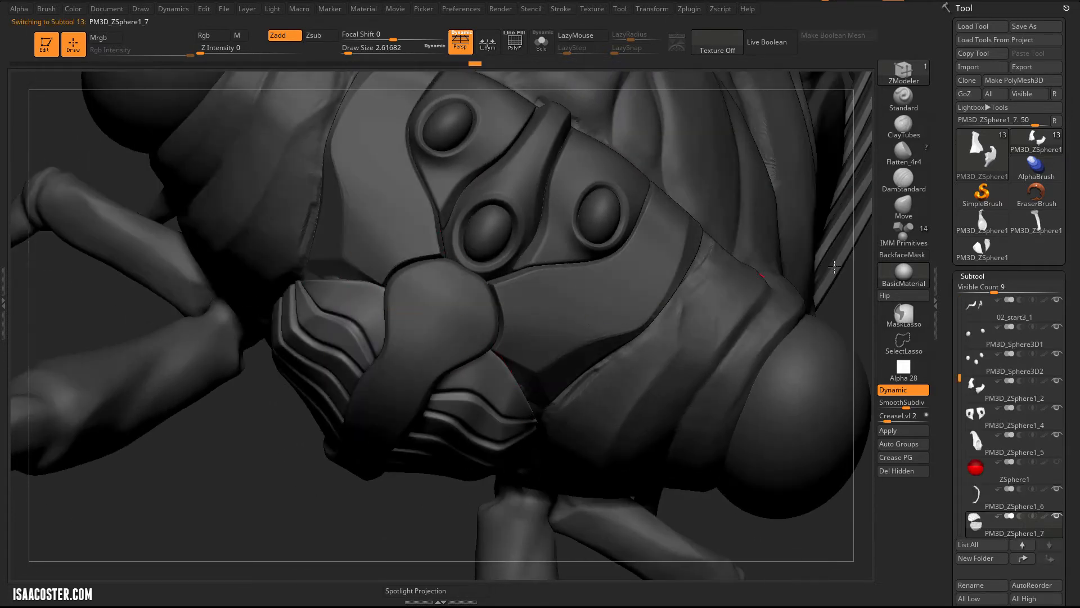
click(913, 210)
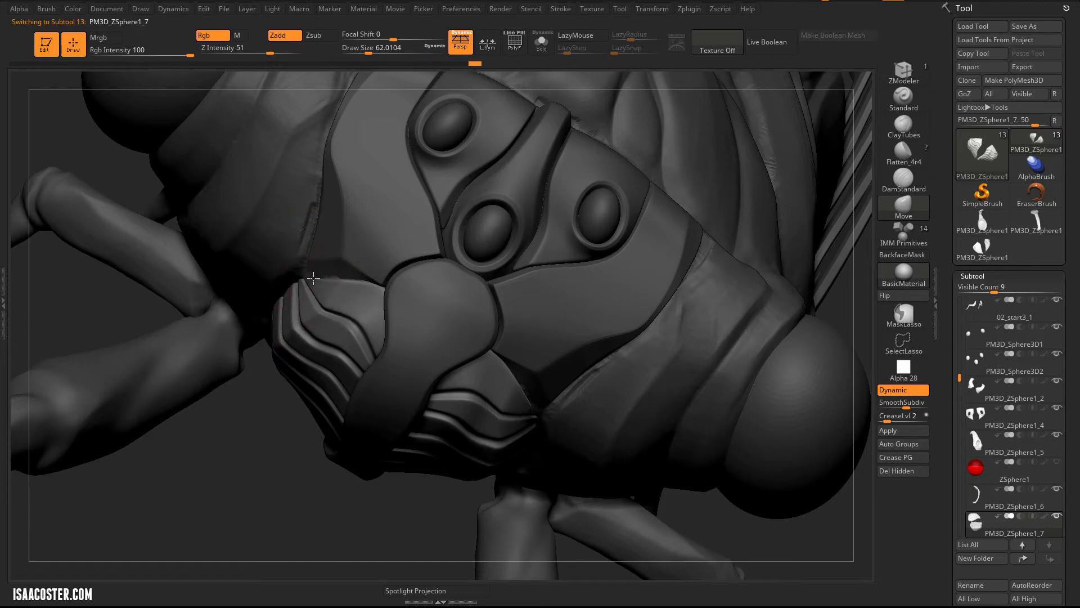
drag(257, 491, 307, 385)
mouse_move(390, 269)
mouse_down()
mouse_move(632, 169)
mouse_move(629, 237)
mouse_move(611, 241)
mouse_up()
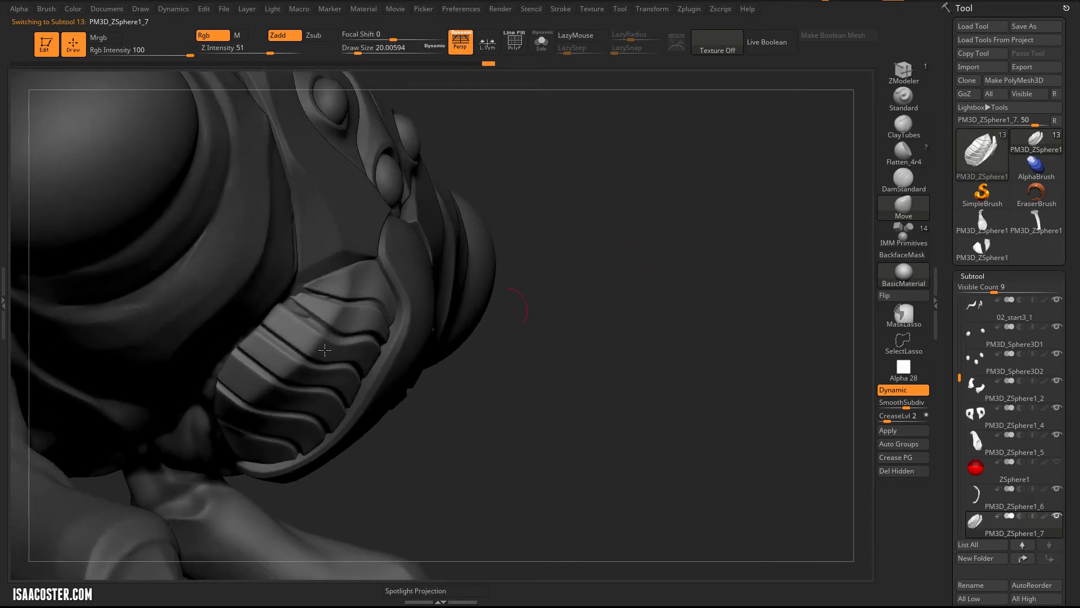
Step: Select the body, clean its surface around the upper outer ribs with ClayTubes at about 39.1, and review the whole creature
alt+click(265, 280)
click(904, 125)
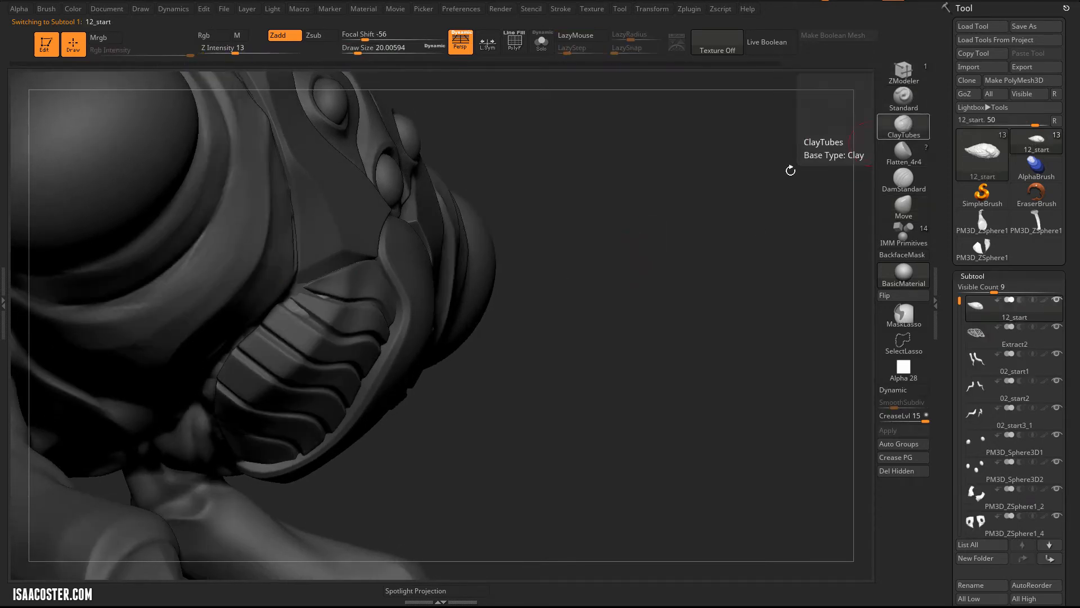
key(s)
drag(299, 317, 305, 317)
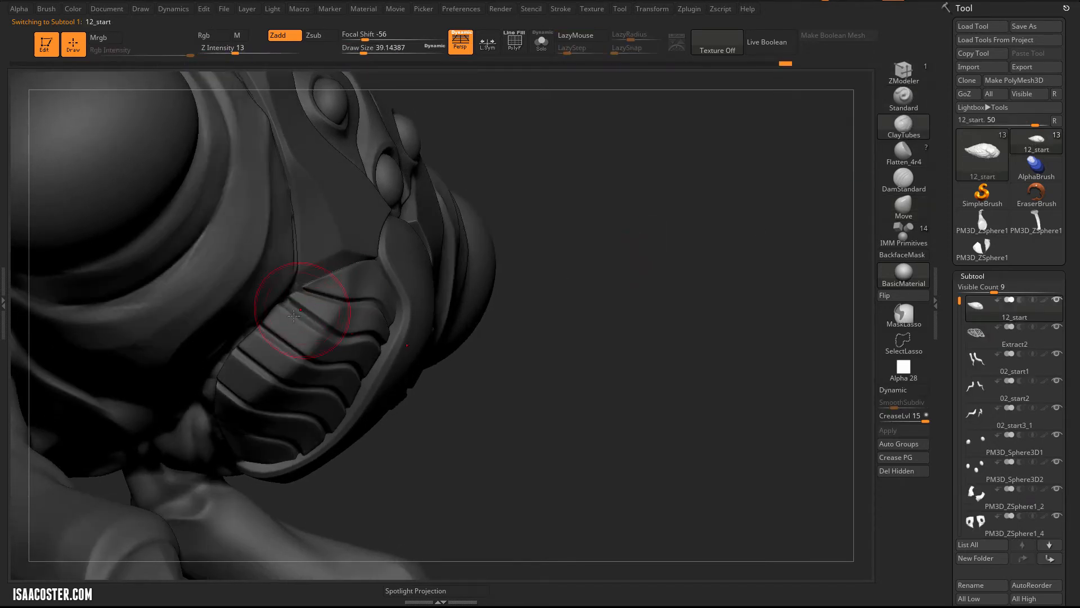
drag(490, 470, 527, 128)
drag(148, 80, 145, 79)
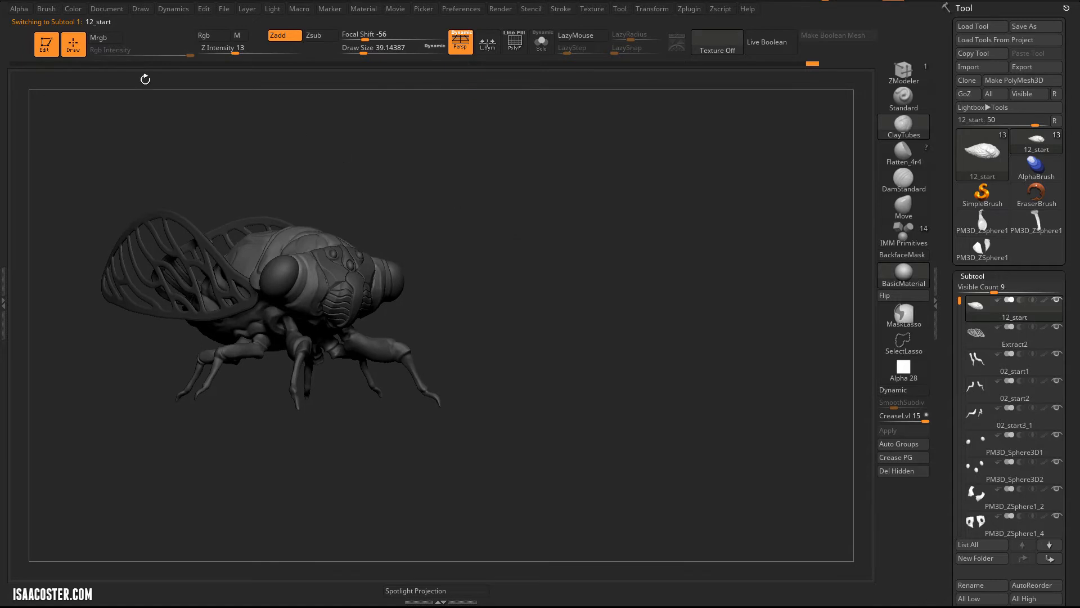
Step: Lighten the model's display colour, then select the ribbed face plates with the draw size at about 15.6
click(73, 8)
drag(105, 115, 102, 97)
mouse_move(531, 217)
alt+mouse_down()
mouse_move(605, 224)
mouse_move(610, 303)
mouse_move(637, 295)
mouse_move(632, 247)
mouse_move(603, 343)
alt+mouse_up()
key(s)
drag(517, 323, 507, 322)
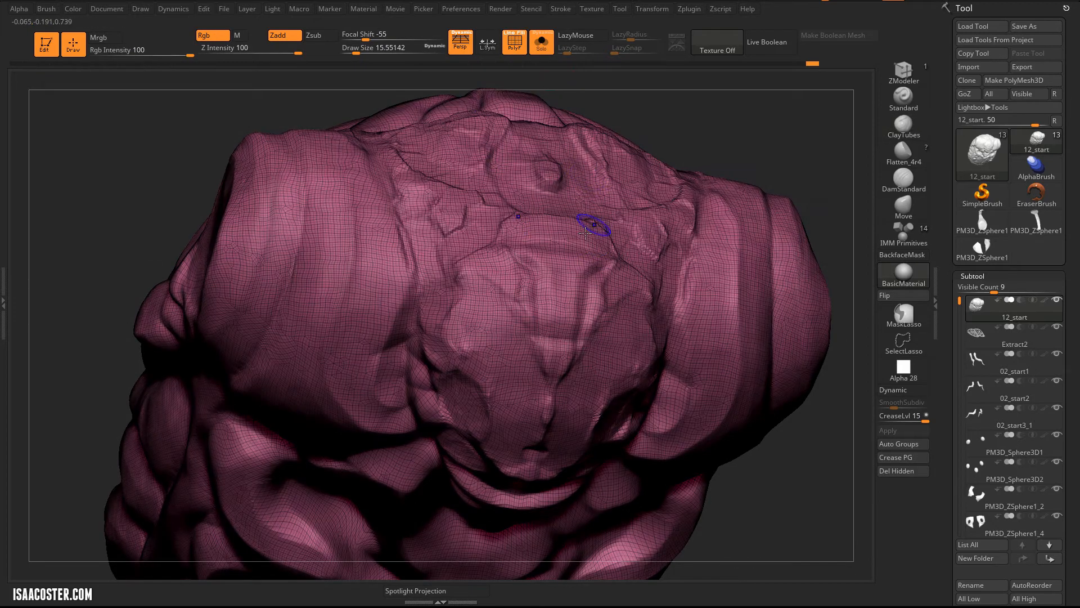
click(545, 44)
alt+click(513, 271)
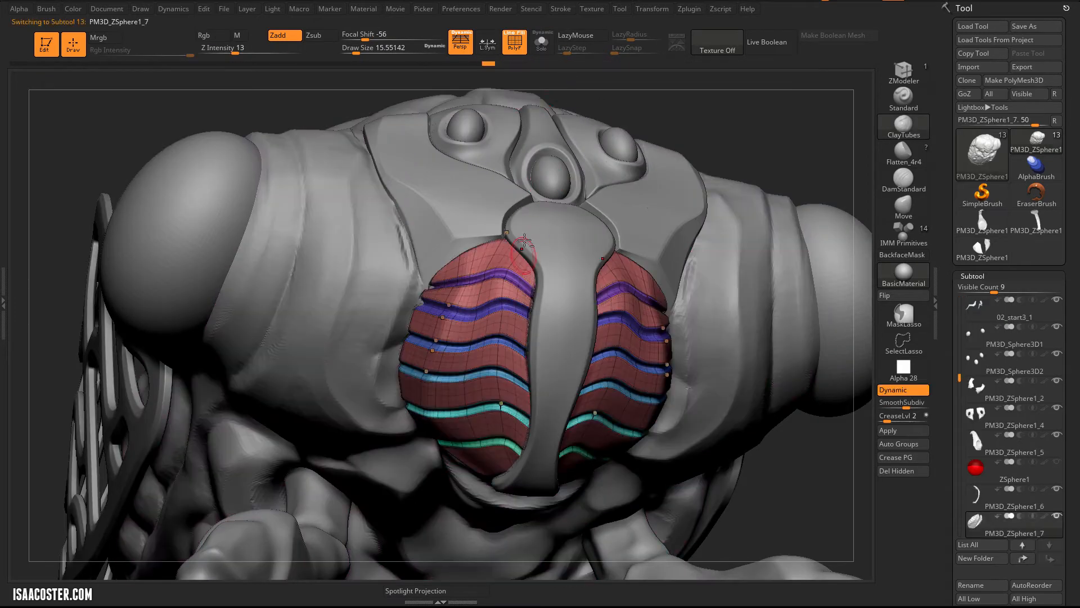
Step: Reshape the groove below the second rib of the isolated ribbed plates with the Move brush at about 15.6, then show the whole head
click(541, 45)
key(shift+f)
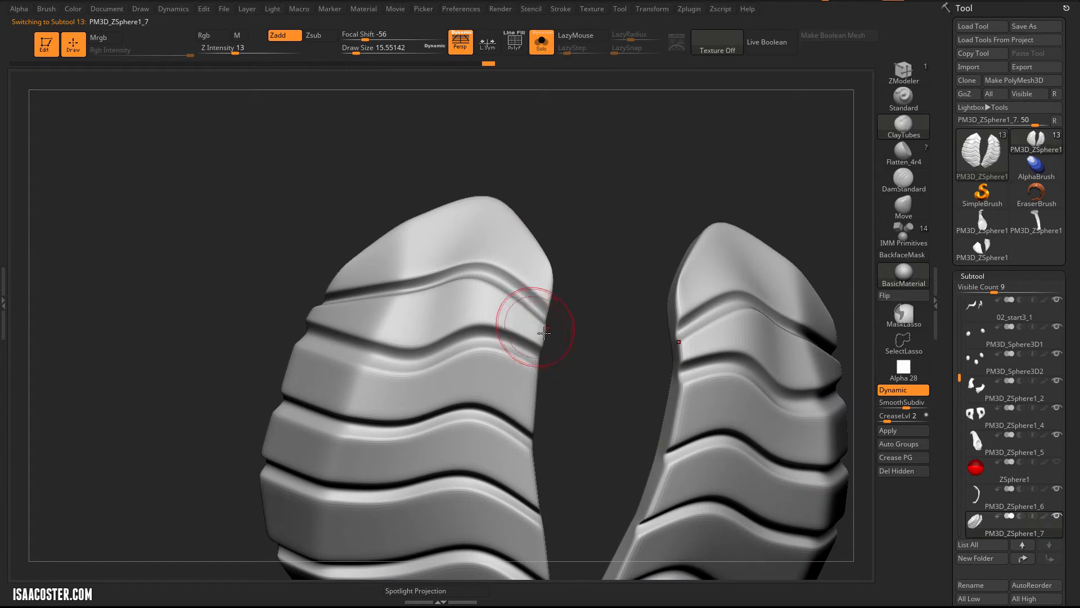
click(540, 45)
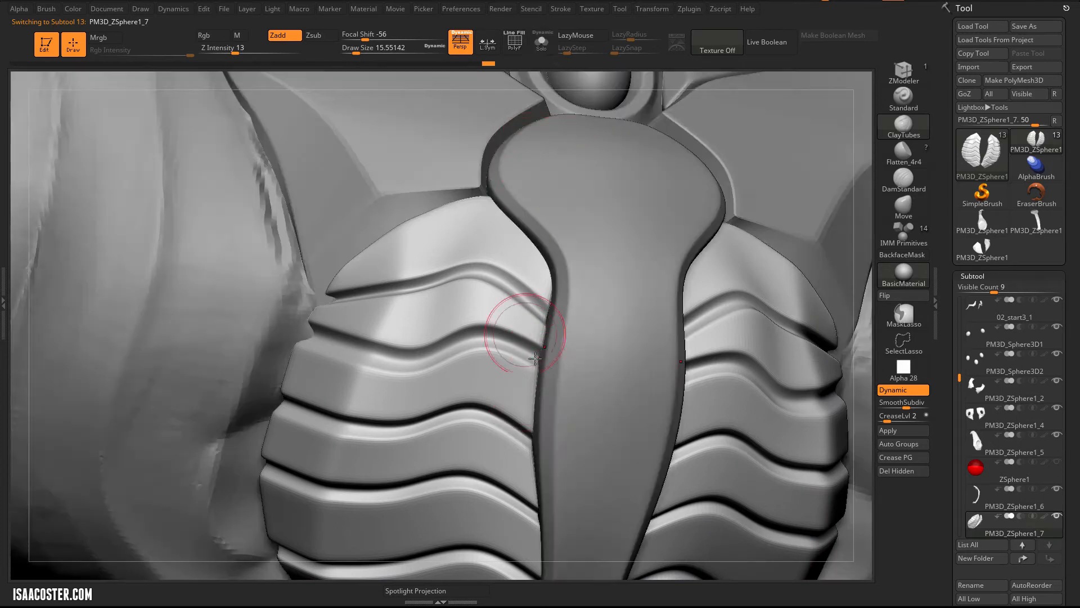
click(538, 41)
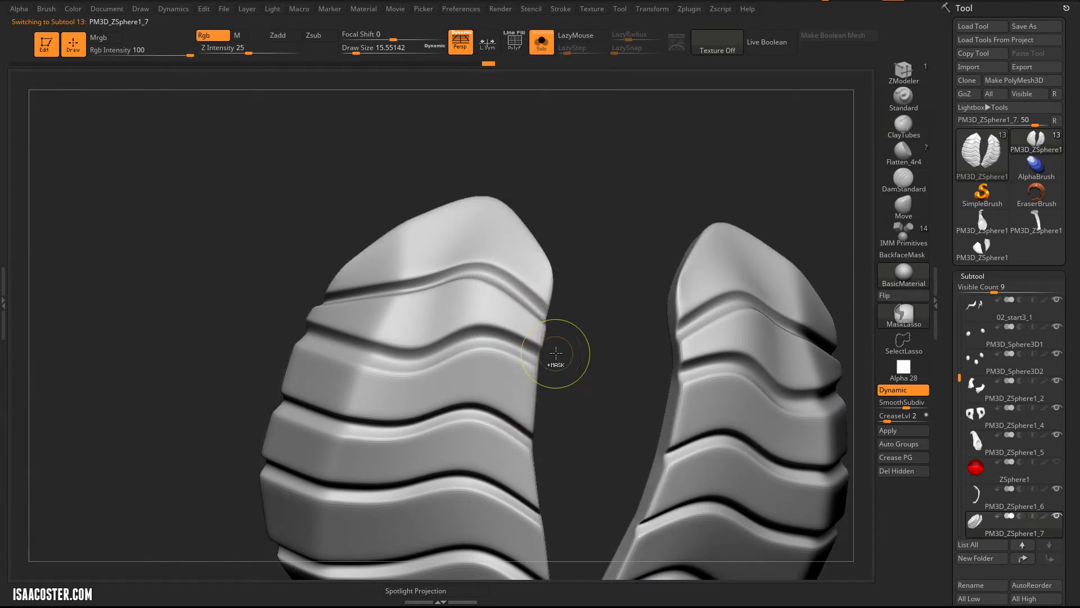
mouse_move(551, 348)
ctrl+mouse_down()
mouse_move(522, 325)
mouse_move(552, 399)
mouse_move(529, 374)
mouse_move(513, 422)
mouse_move(525, 356)
mouse_move(524, 368)
mouse_move(596, 372)
ctrl+mouse_up()
key(w)
click(904, 206)
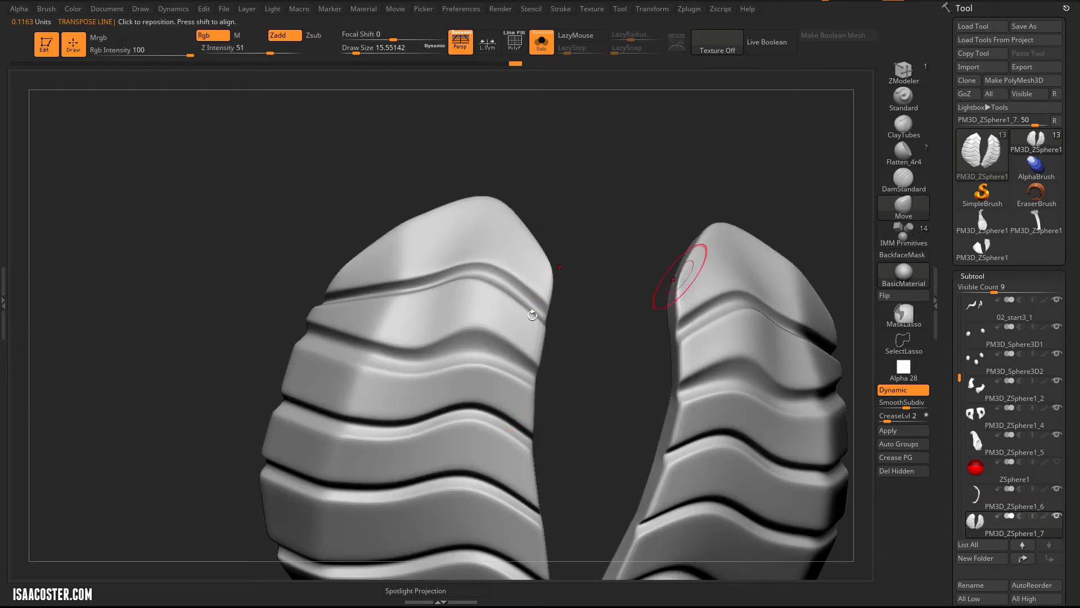
mouse_move(477, 353)
mouse_down()
mouse_move(475, 364)
mouse_move(479, 339)
mouse_up()
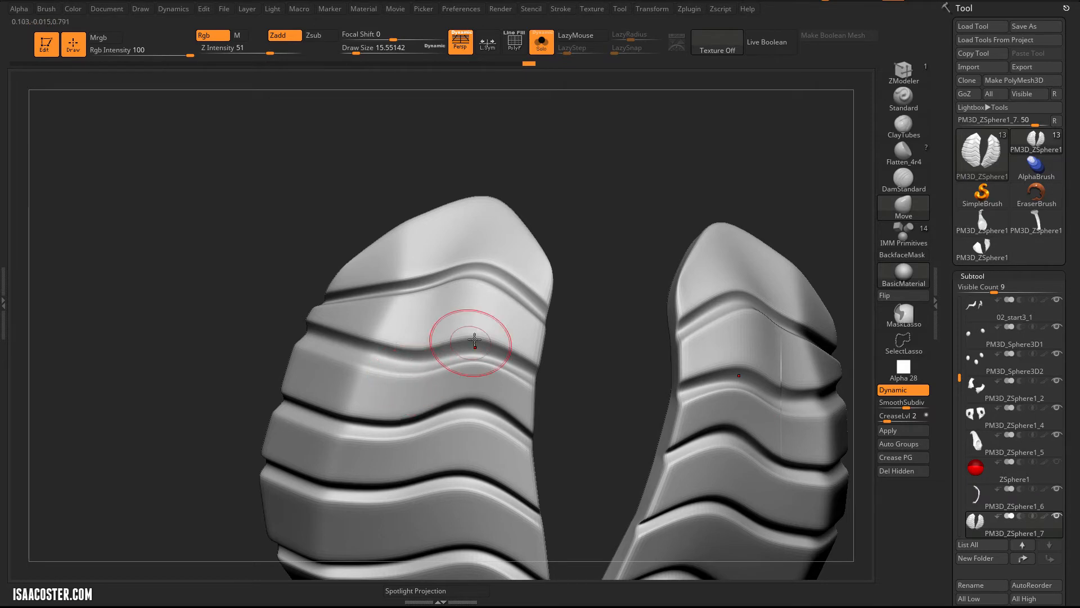
mouse_move(579, 345)
mouse_down()
mouse_move(534, 373)
mouse_move(574, 372)
mouse_move(637, 110)
mouse_up()
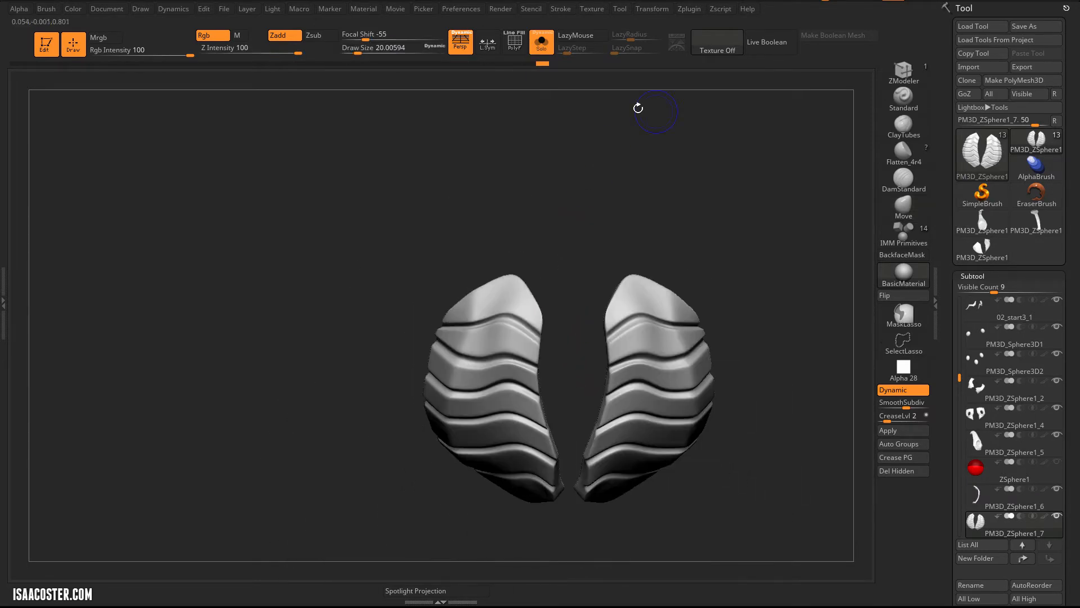
click(543, 41)
drag(126, 455, 572, 366)
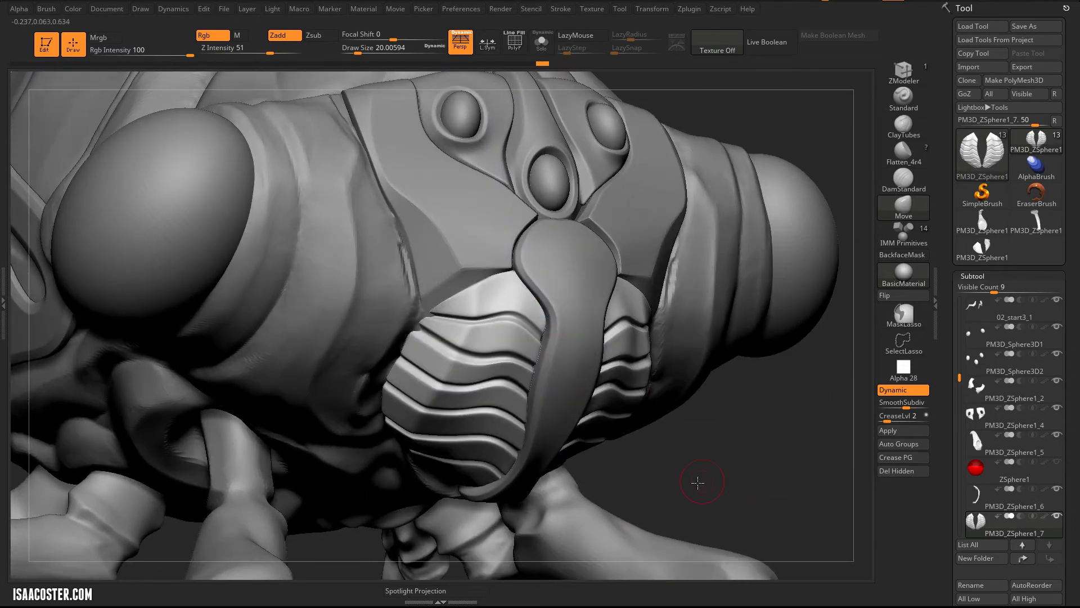
drag(700, 482, 543, 367)
Step: Select and isolate the central strip and crease single edges at its wide upper end's side corner with ZModeler at about 3.1
key(s)
drag(140, 377, 129, 377)
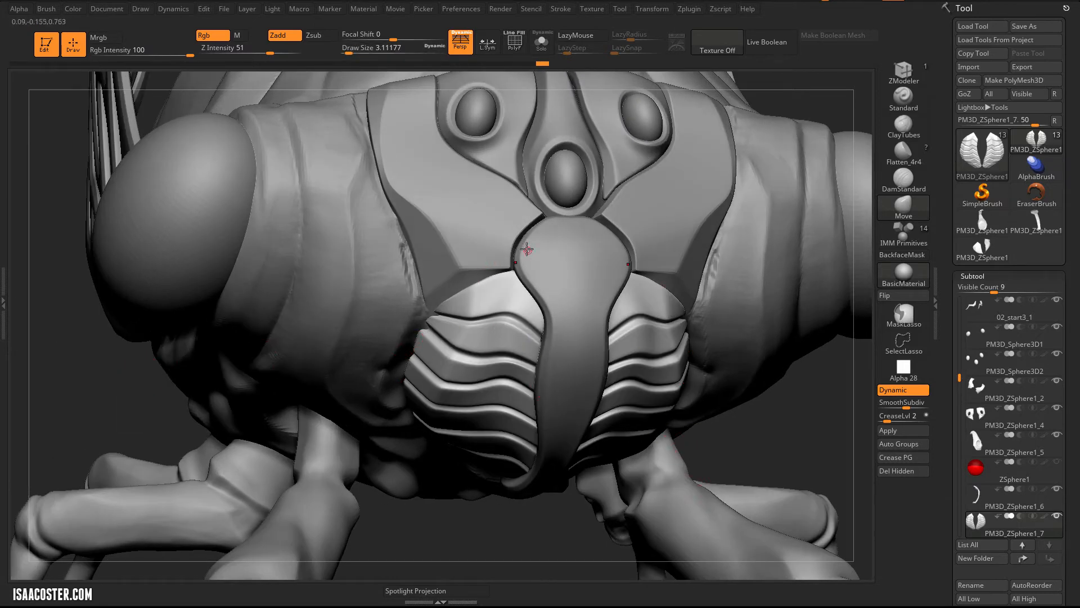
alt+click(527, 249)
key(shift+f)
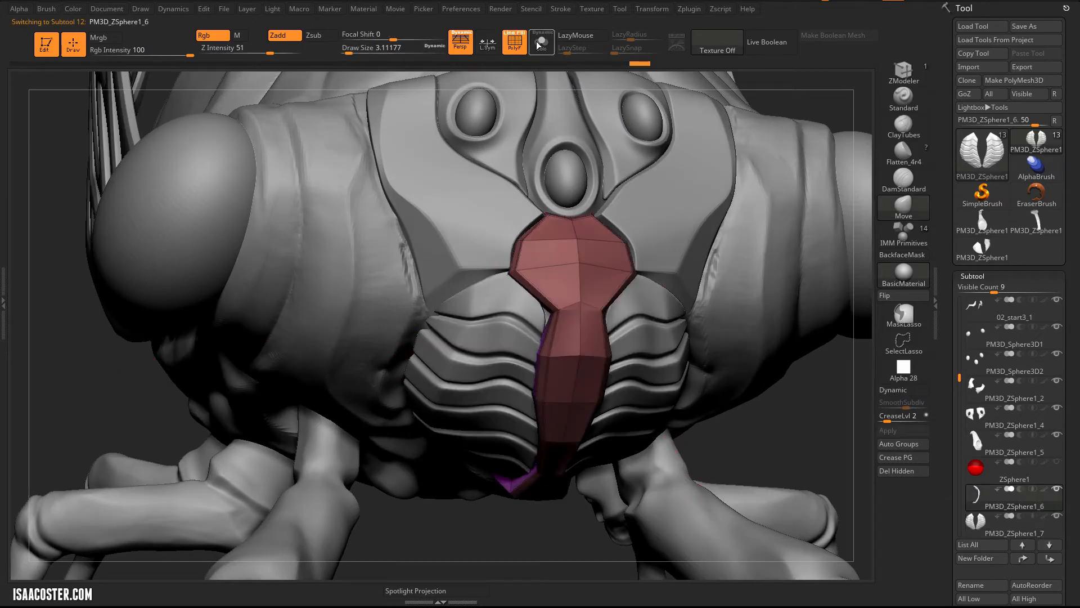
click(541, 44)
key(shift+f)
drag(444, 316, 939, 43)
click(902, 72)
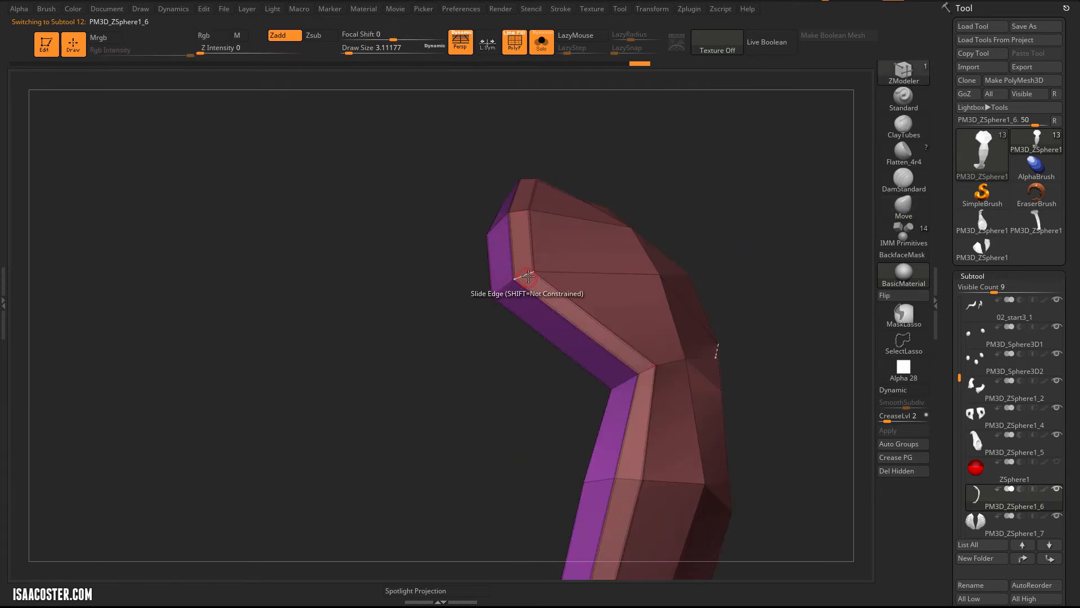
key(space)
click(394, 304)
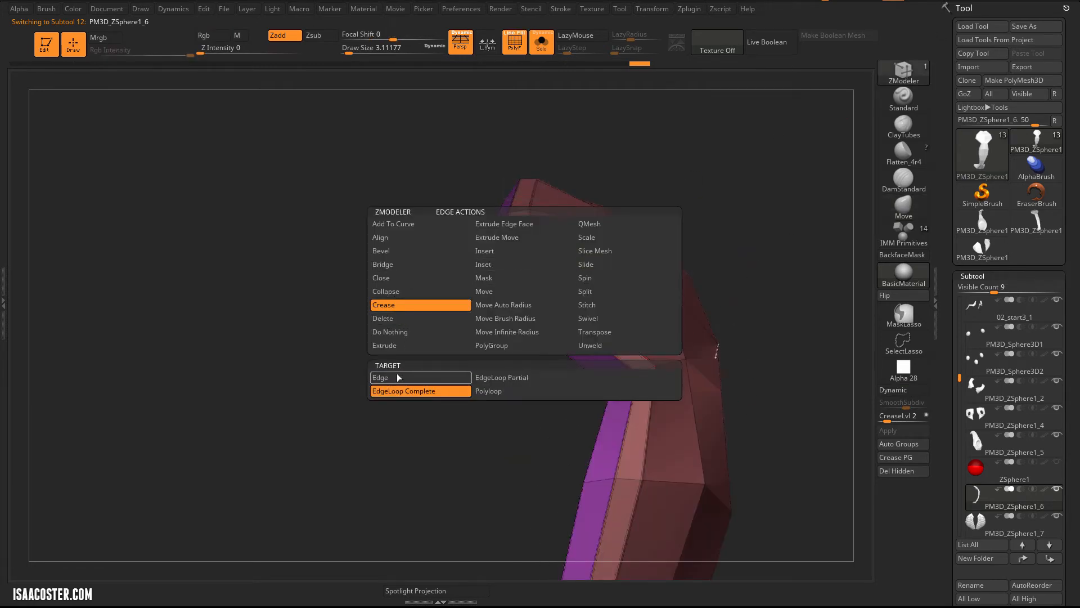
click(398, 377)
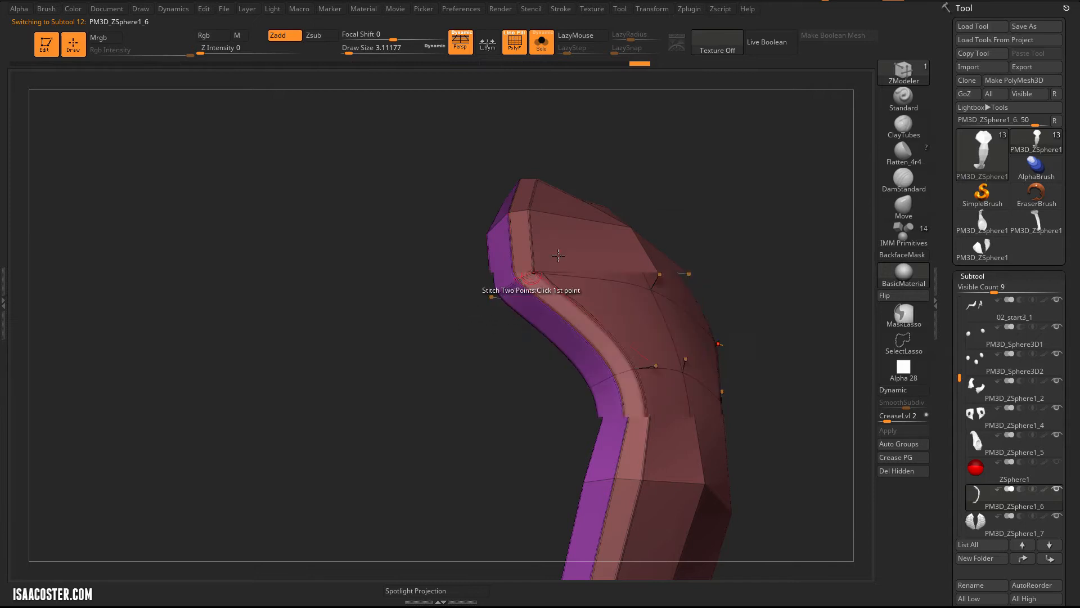
Step: Enable Dynamic Subdivision on the central strip and check its creased upper end both isolated and within the head
key(shift+f)
key(d)
drag(794, 186, 375, 397)
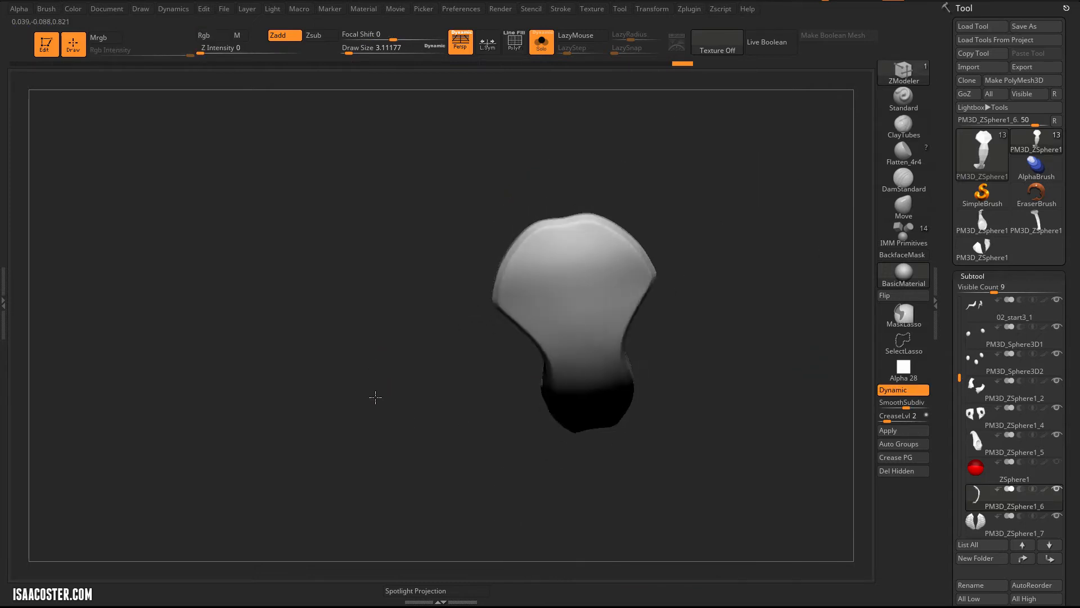
key(d)
key(shift+f)
drag(430, 294, 541, 305)
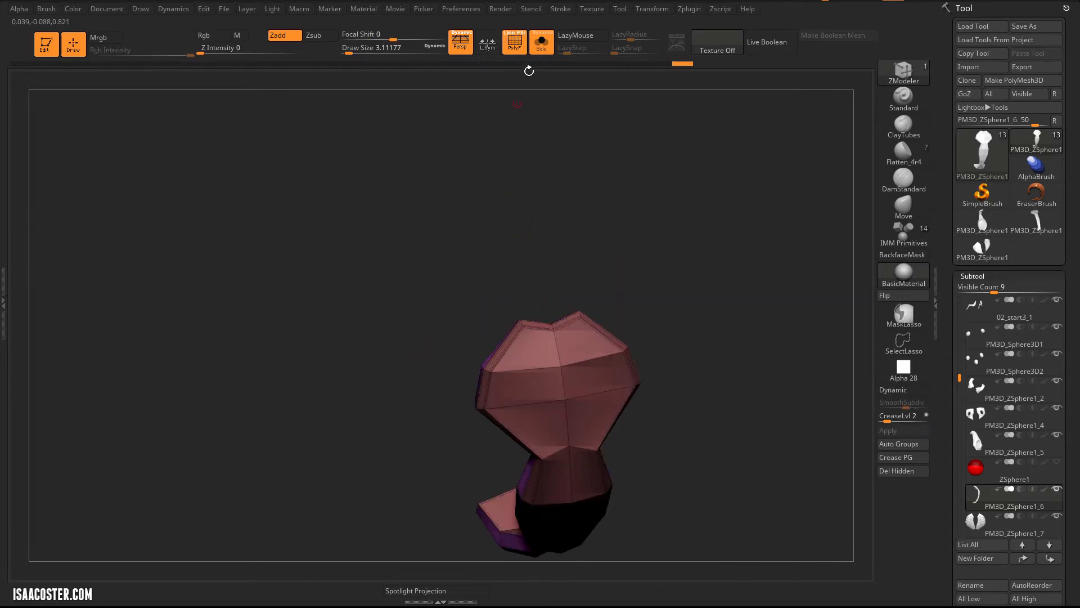
click(542, 43)
key(shift+f)
key(d)
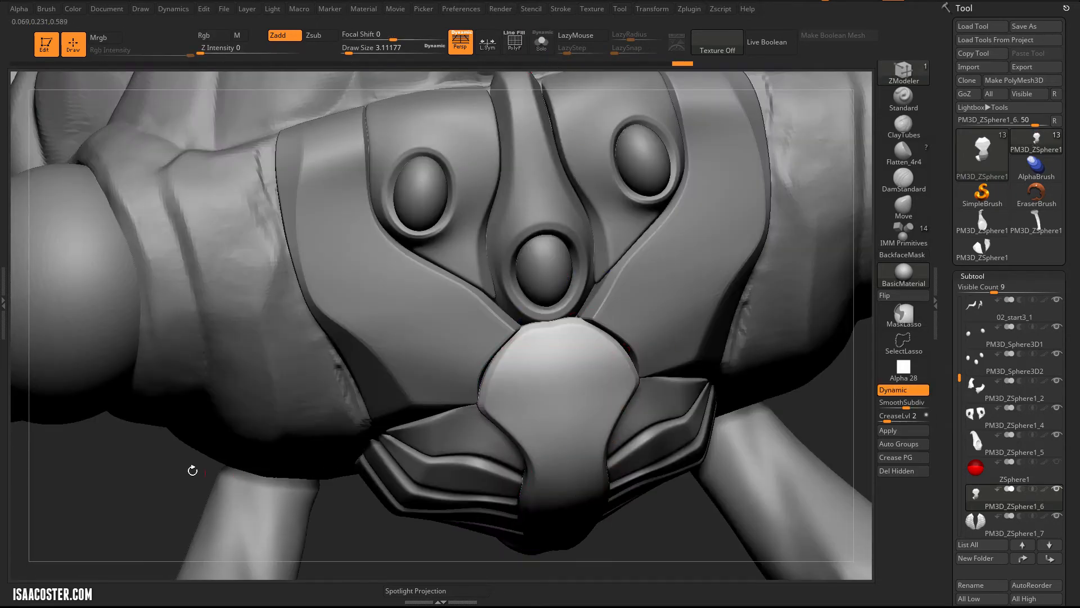
drag(172, 466, 179, 429)
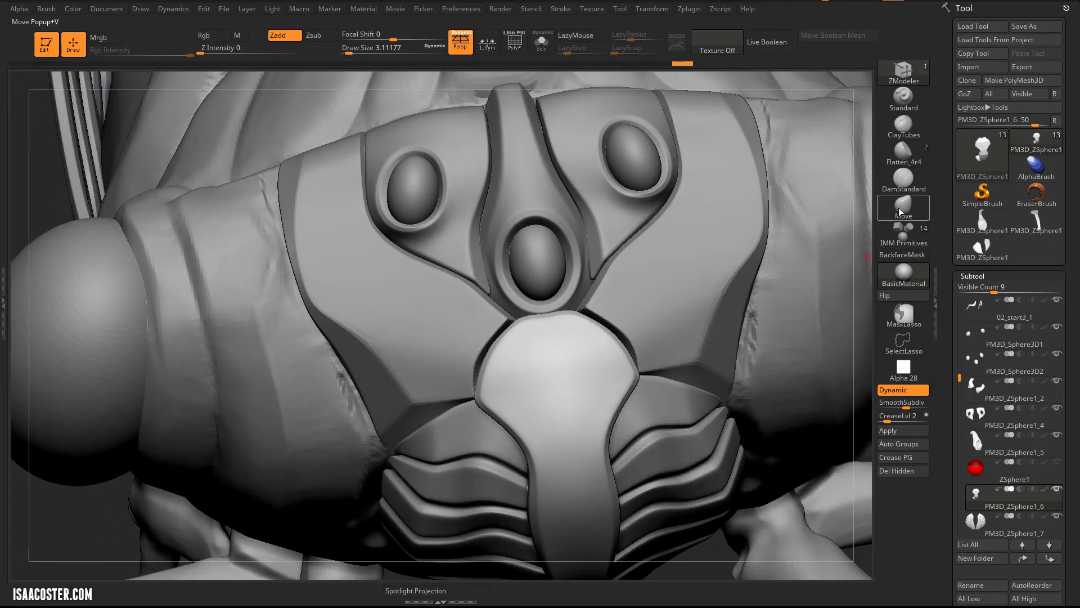
Step: Reshape the central strip's upper outline below the middle small eye with the Move brush at draw sizes of about 20 and 10.5
click(901, 211)
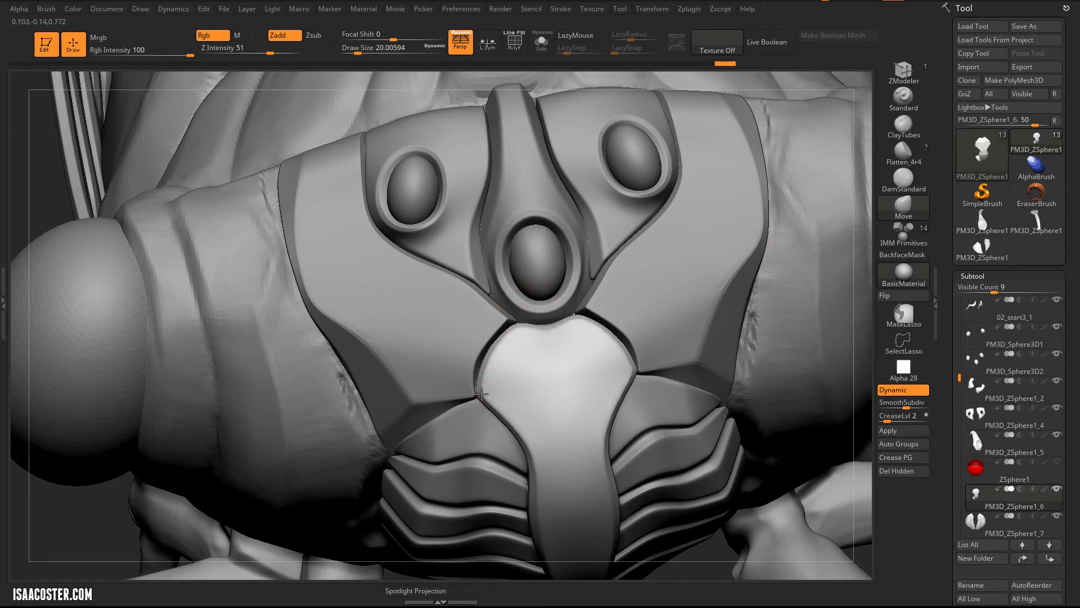
key(s)
drag(483, 361, 479, 361)
drag(490, 357, 483, 358)
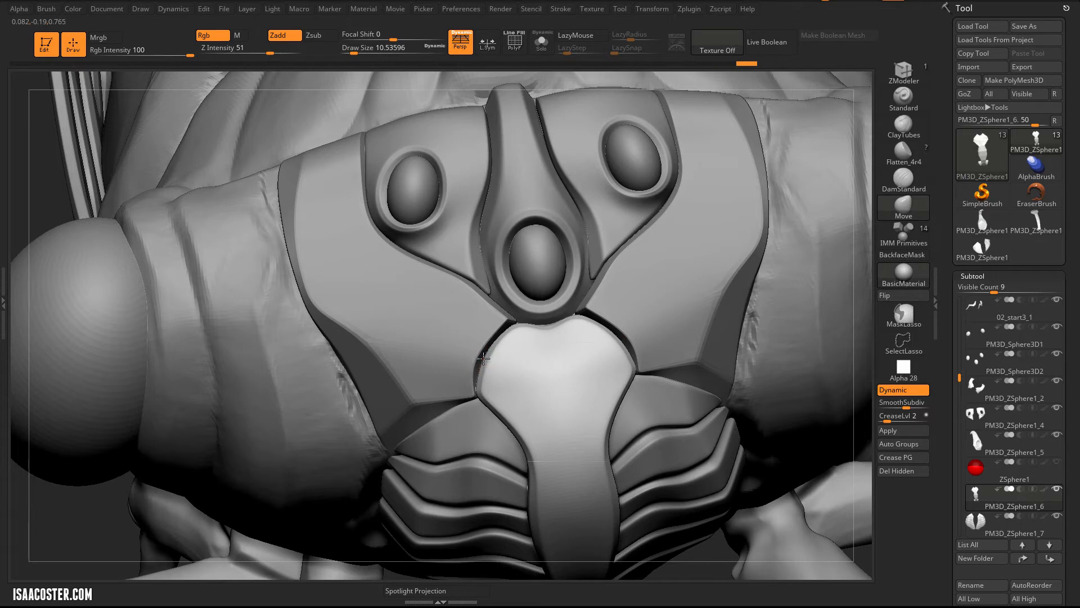
Step: Select the smooth face plates, fit their inner edges to the central strip with the Move brush at about 5.75, and review the head
alt+click(468, 392)
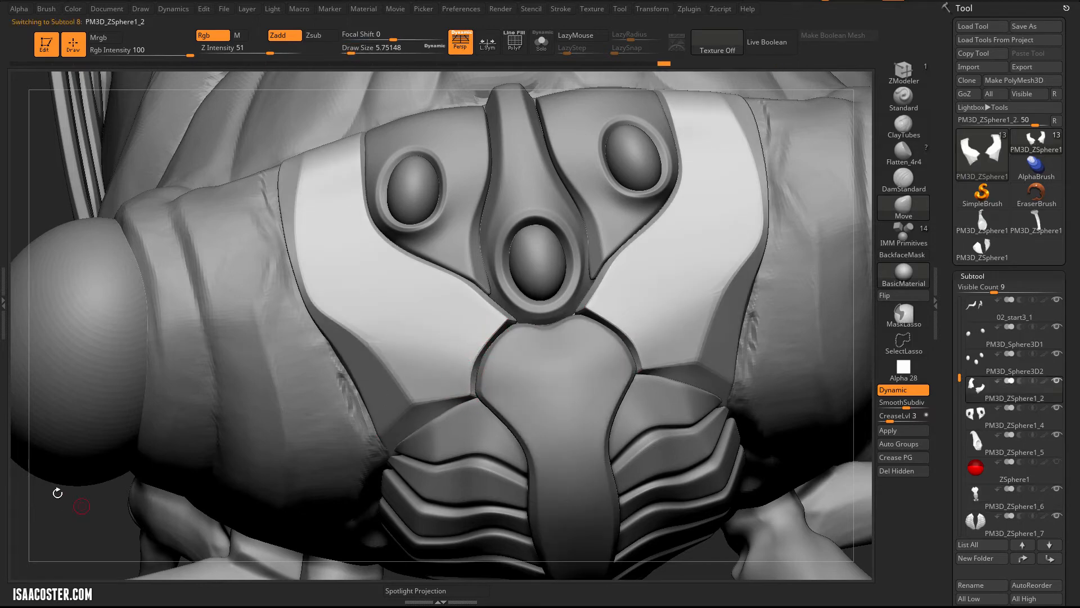
alt+drag(60, 523, 298, 268)
key(shift+f)
drag(685, 287, 729, 360)
key(shift+f)
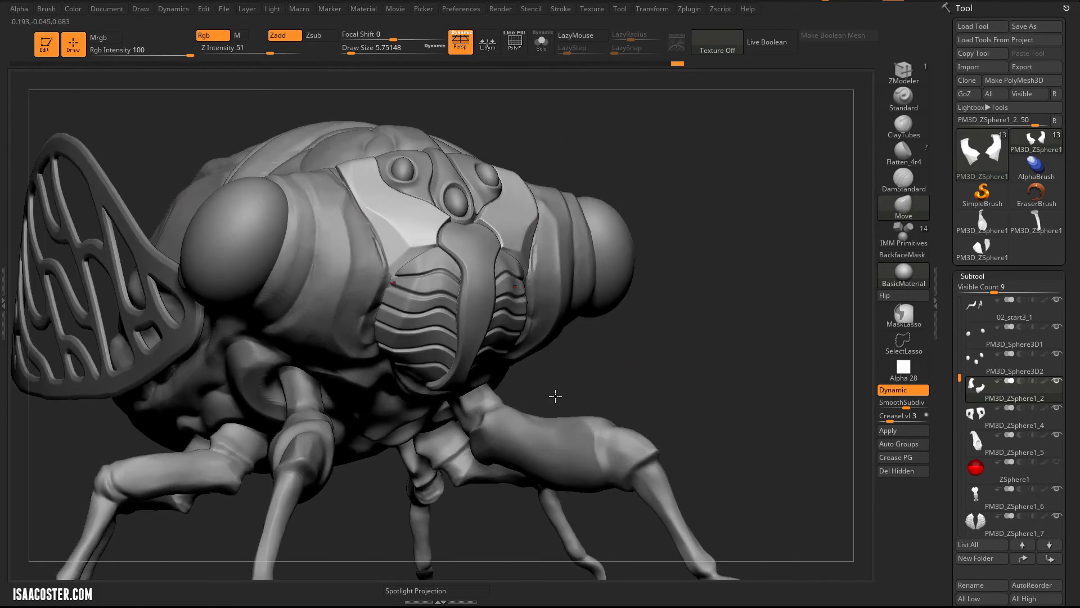
drag(555, 396, 494, 338)
Step: Move the ZSphere subtool to the end of the subtool list and enable topology editing on it
click(1007, 473)
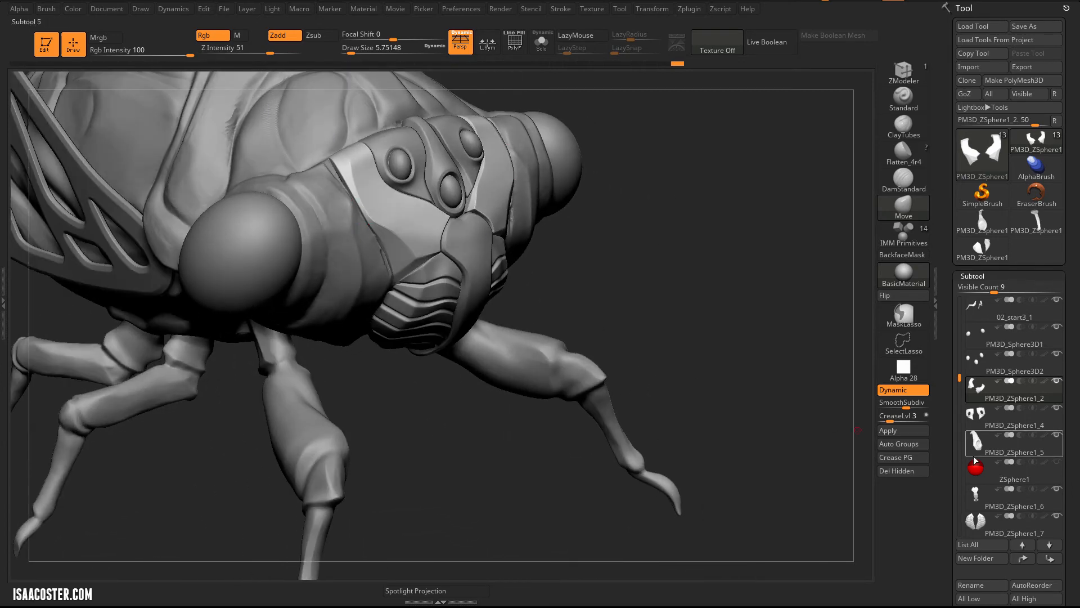
drag(960, 378, 960, 441)
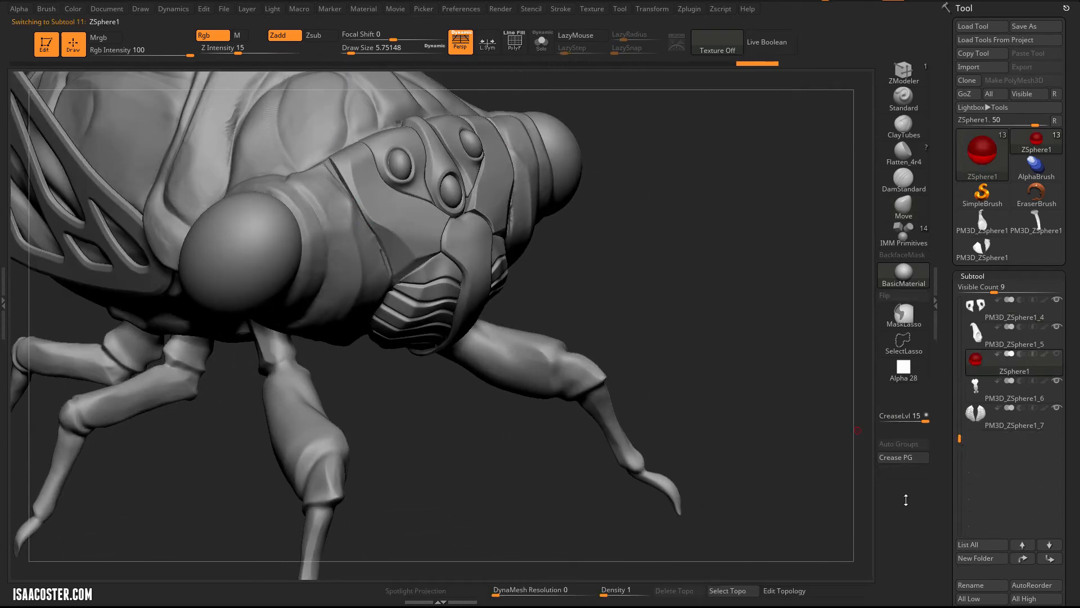
click(1036, 586)
drag(743, 359, 547, 324)
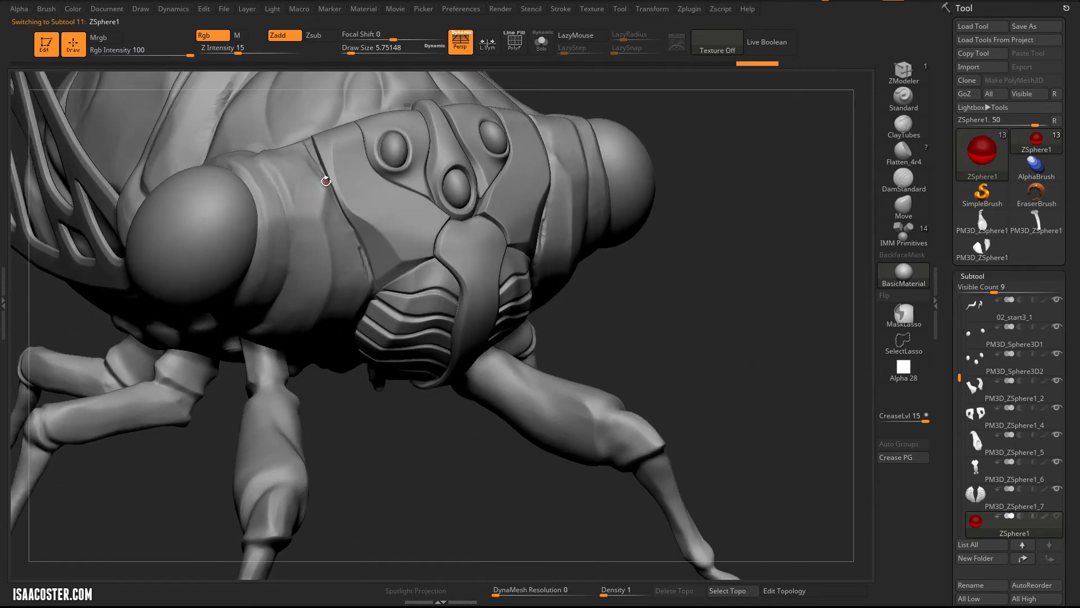
click(786, 591)
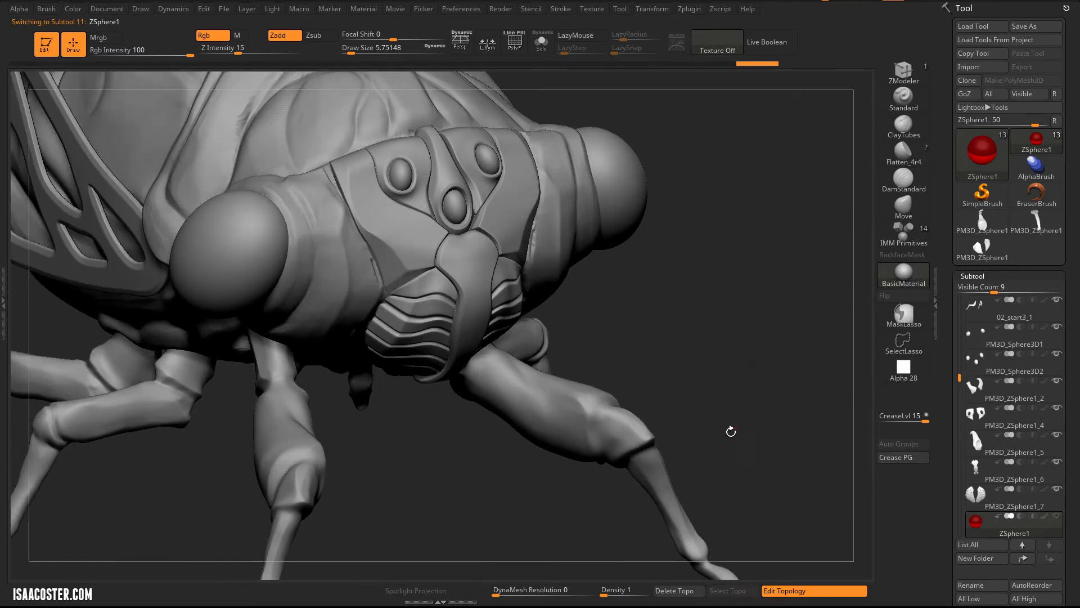
Step: Start a mirrored topology line on the head beside the smooth plates' outer edge and extend it downward, at a draw size of about 11.7
drag(729, 434, 755, 448)
drag(573, 339, 299, 229)
key(bracketright)
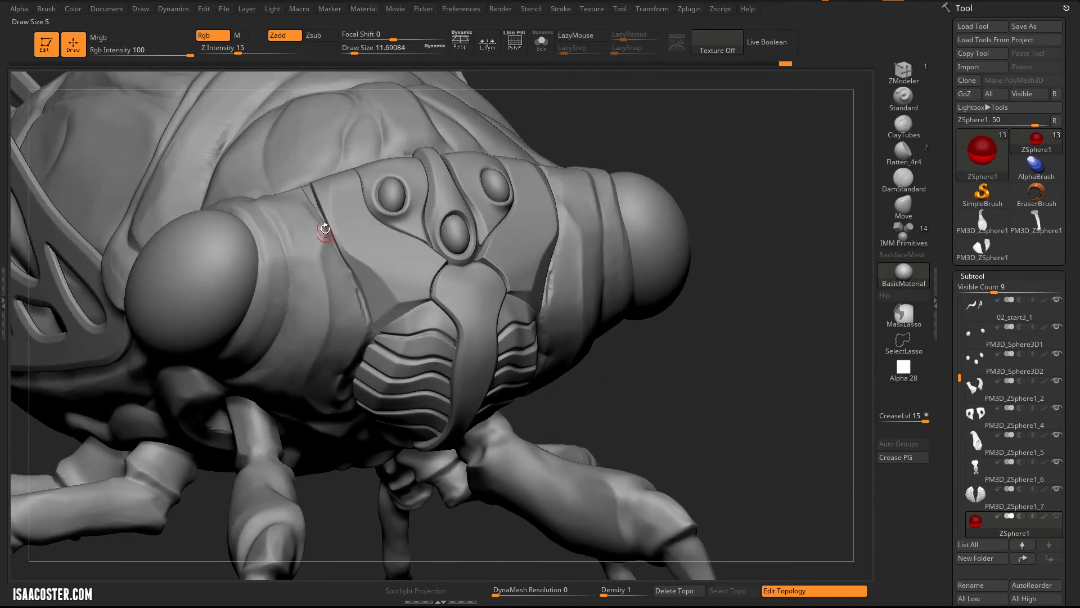
click(325, 228)
drag(320, 514, 319, 277)
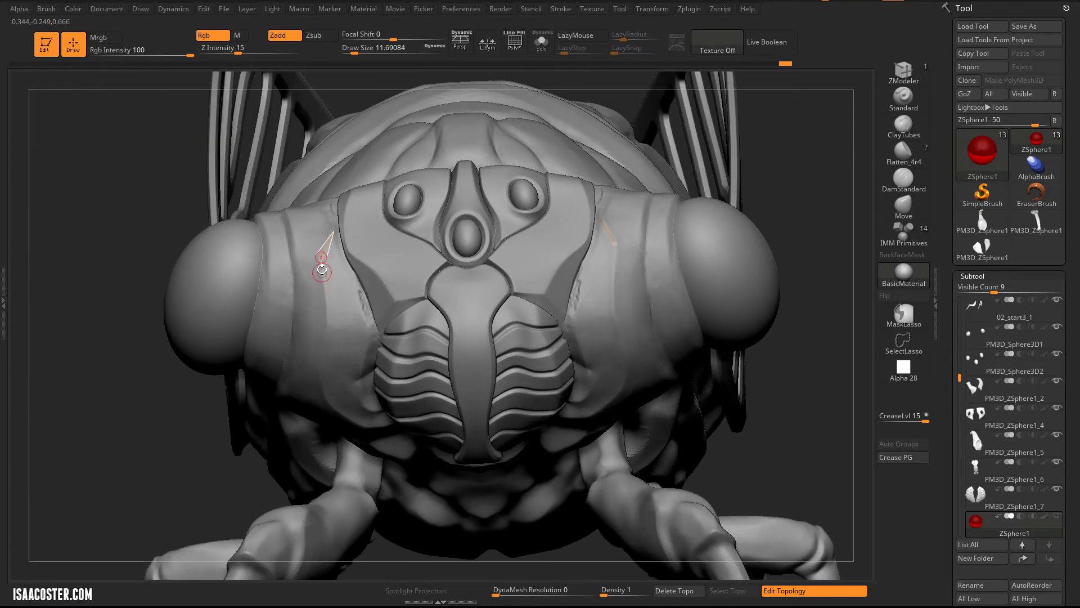
click(324, 294)
click(329, 333)
Step: Continue the mirrored topology line around the lower outer side of the ribbed plates and begin its inner connection there
drag(164, 491, 315, 372)
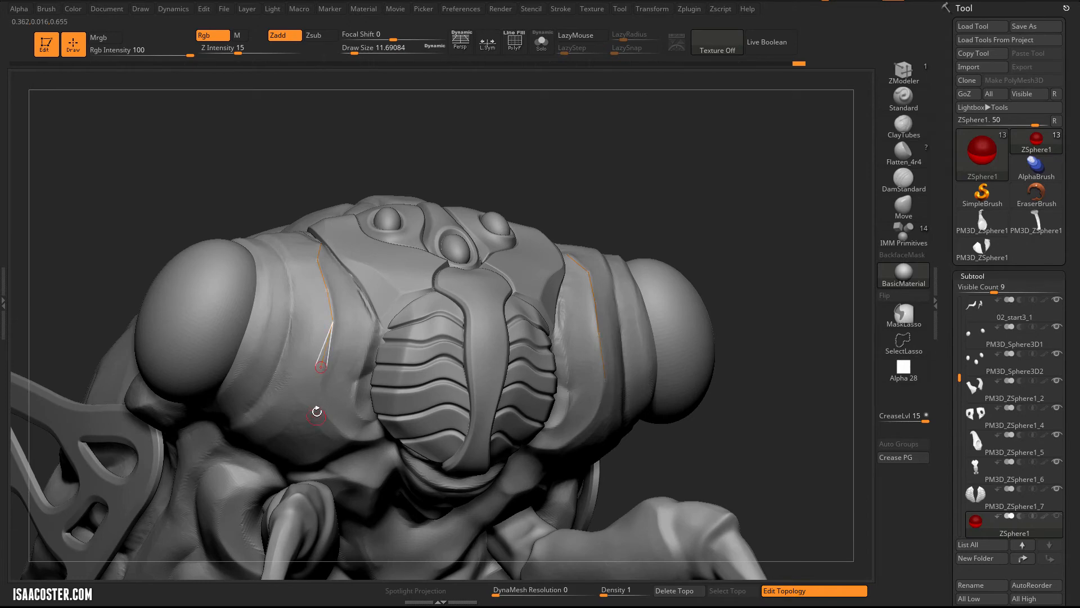
click(350, 441)
drag(196, 134, 194, 168)
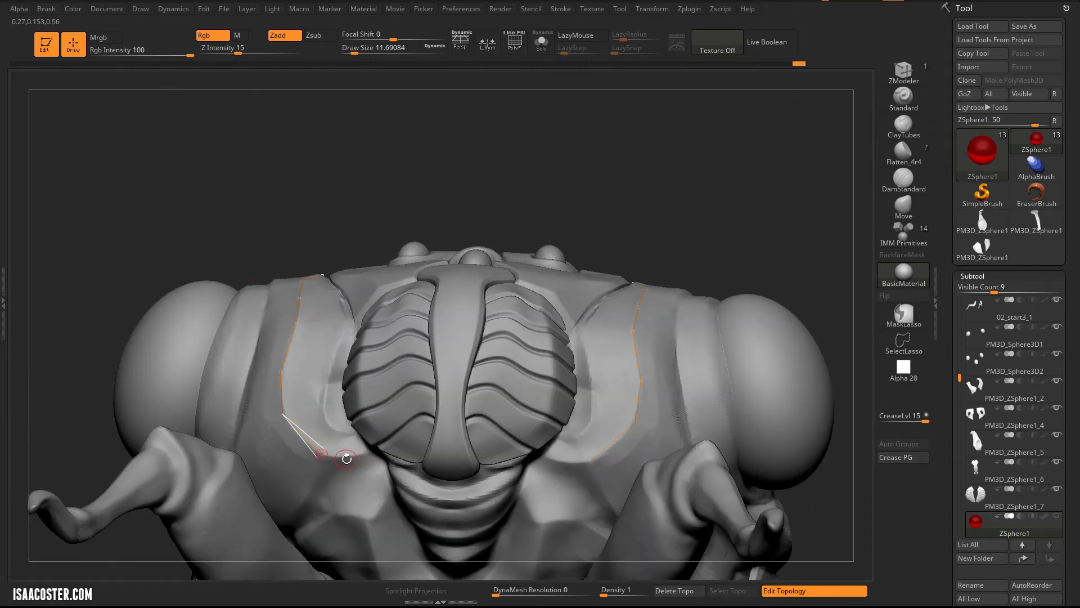
click(347, 459)
click(347, 459)
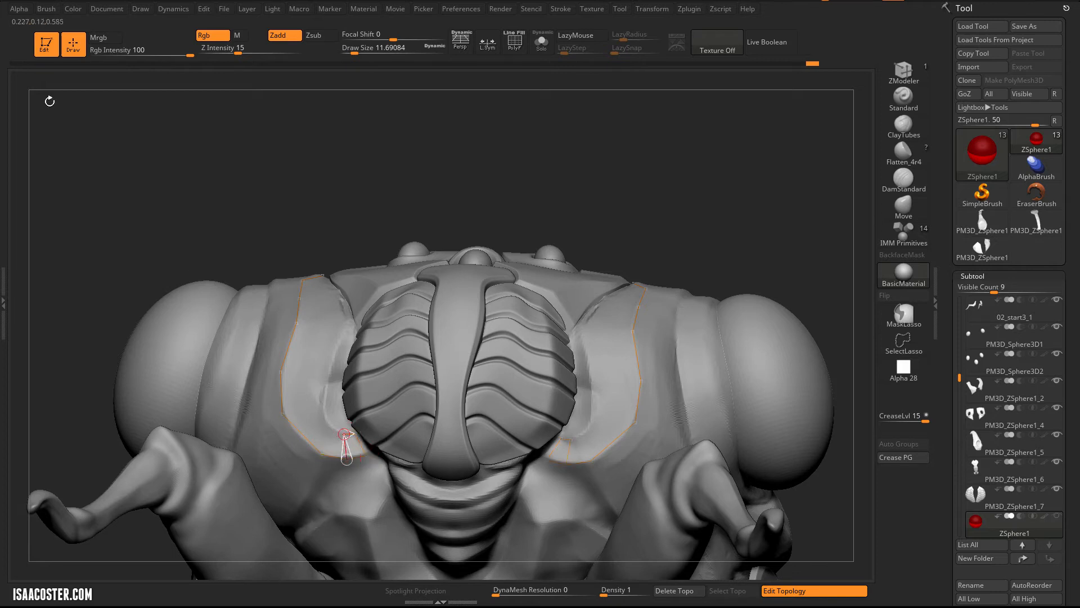
Step: Darken the display colour and add inner topology points along the face plates, connecting them to the outer line as a strip of quads
click(67, 12)
click(105, 125)
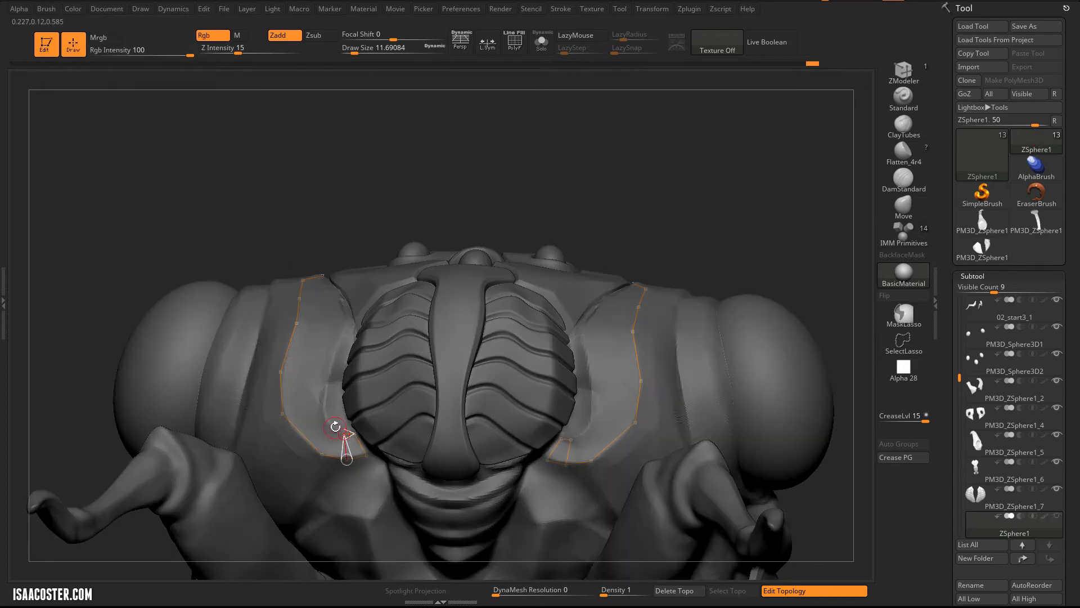
click(323, 410)
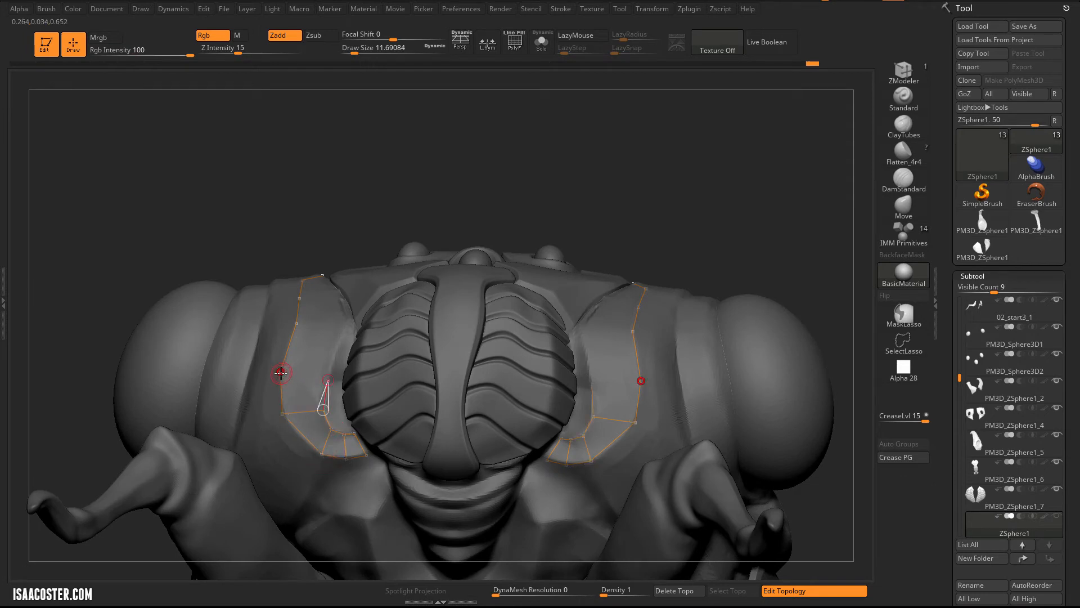
click(281, 373)
right_drag(297, 322, 332, 272)
click(336, 280)
click(295, 281)
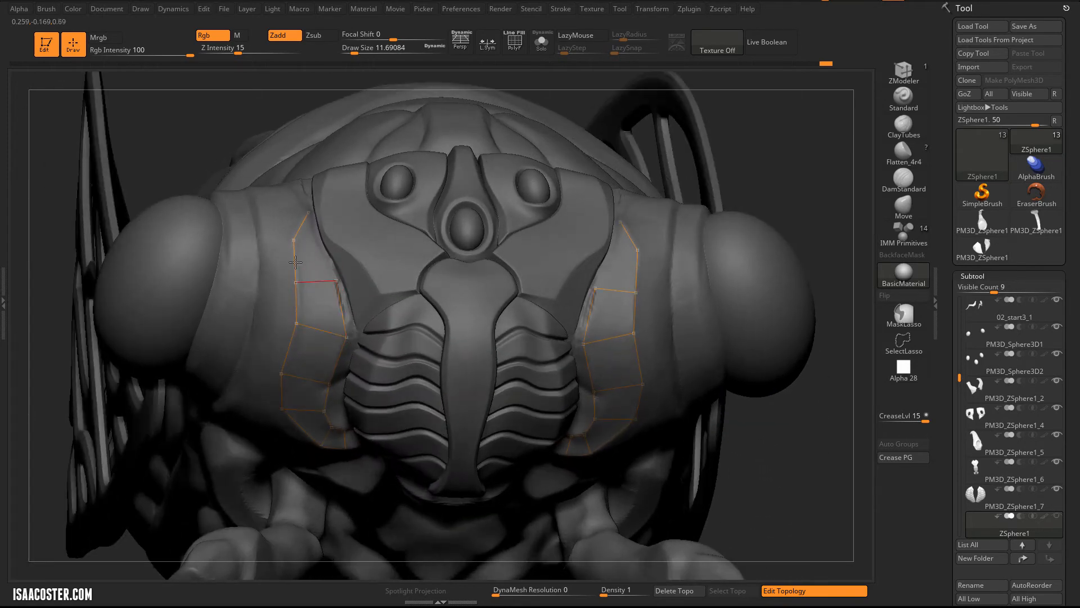
click(319, 239)
click(294, 240)
Step: Set the draw size to about 2.6 and extend the mirrored quad strip upward beside the smooth plates to the head's upper edge
key(s)
key(w)
right_drag(305, 215, 307, 258)
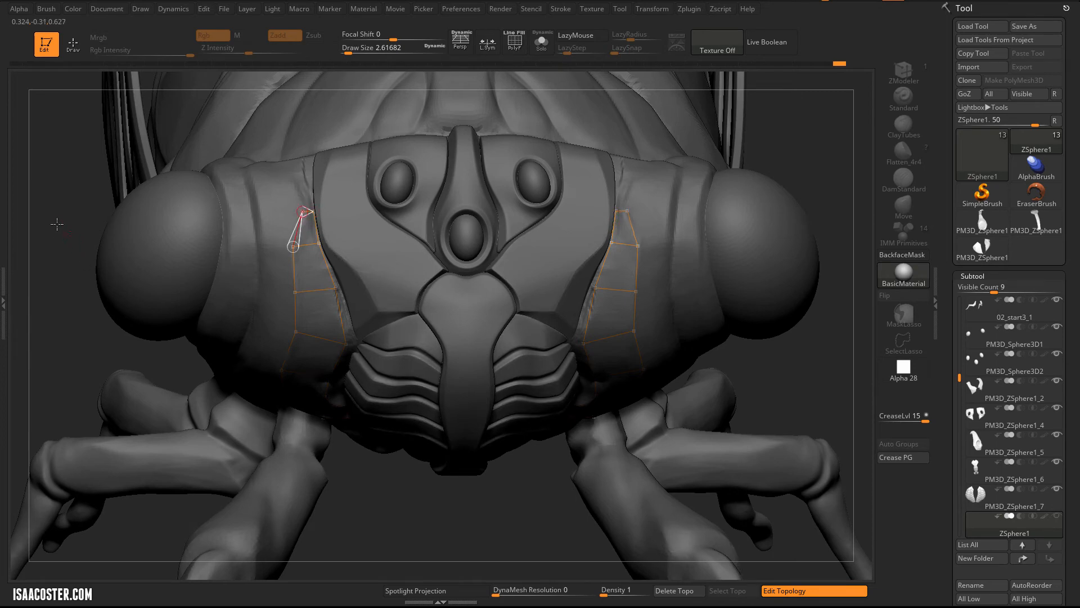
drag(57, 224, 90, 293)
alt+drag(362, 417, 339, 418)
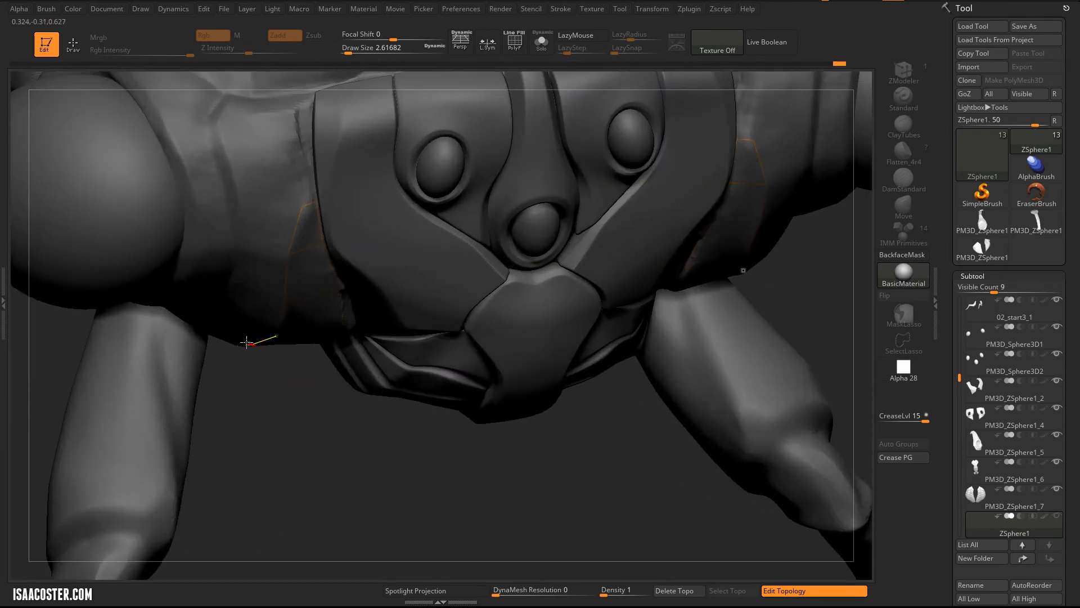
key(q)
key(ctrl)
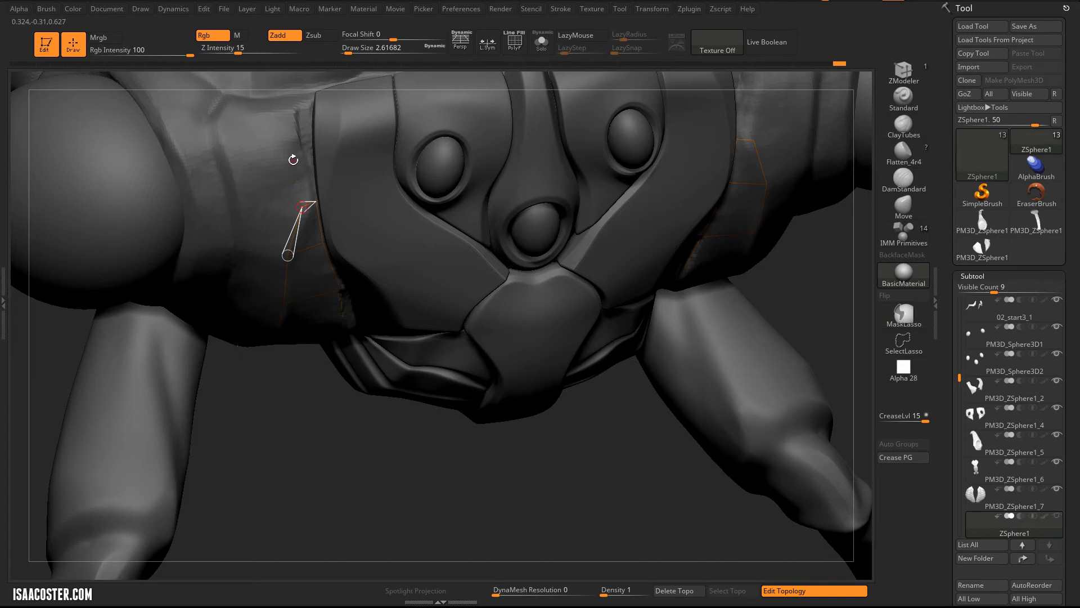
click(296, 160)
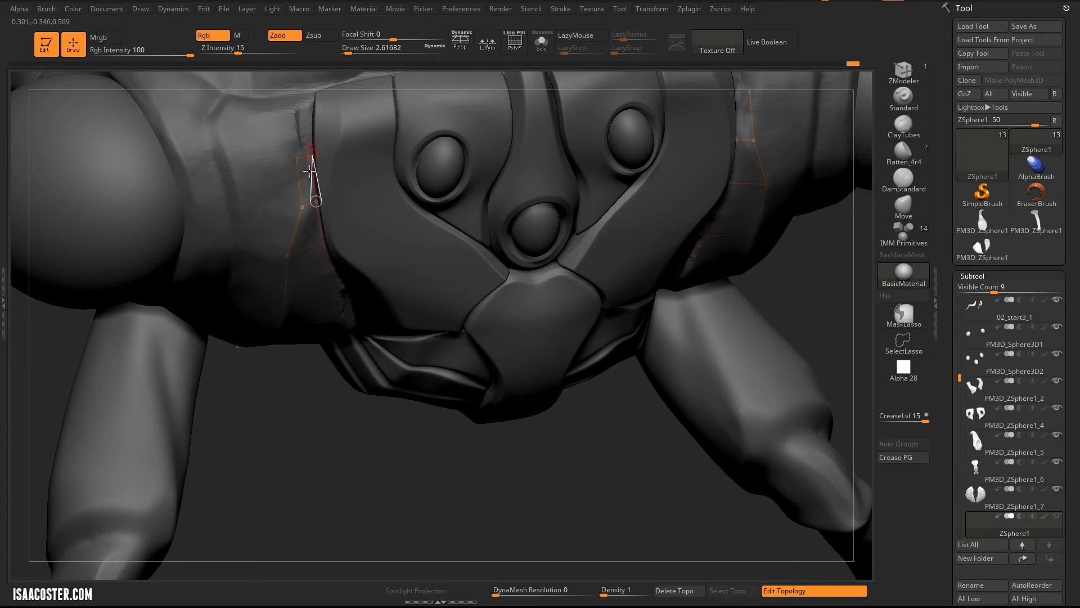
right_drag(310, 172, 346, 215)
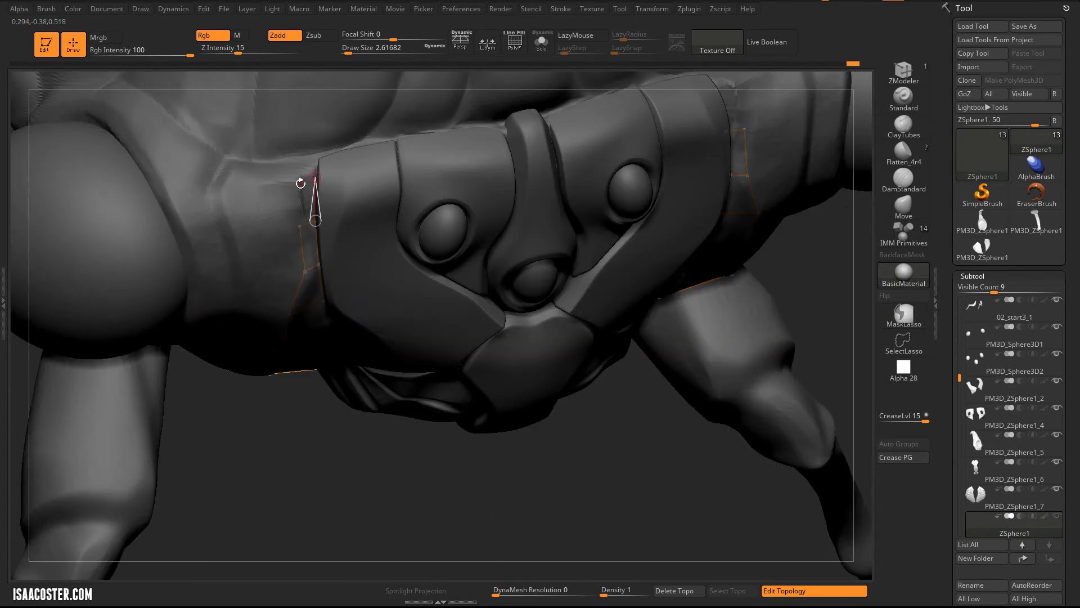
click(315, 156)
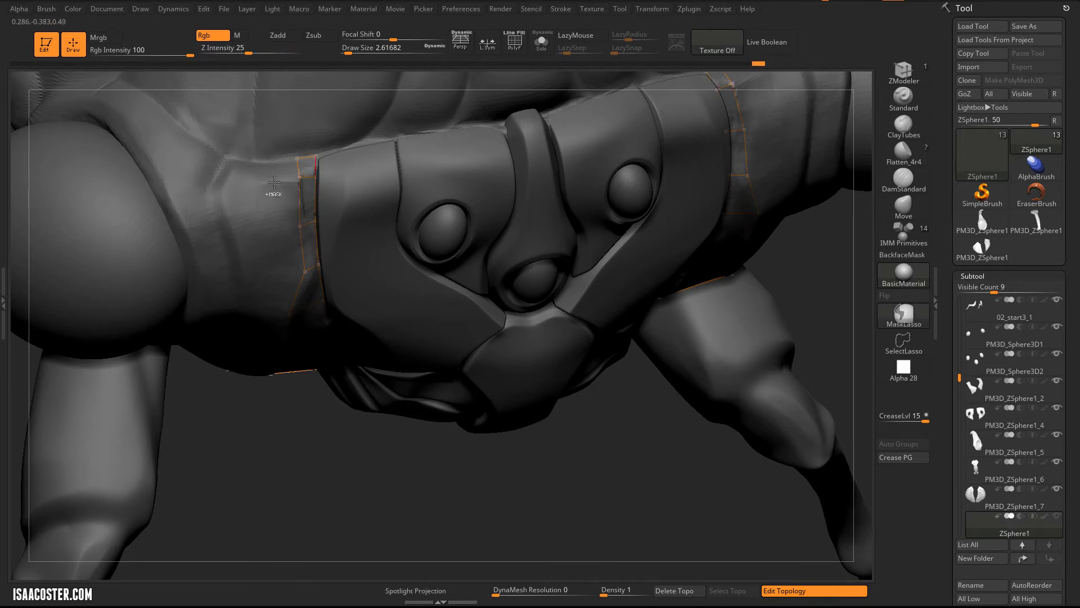
Step: Add an outer column of mirrored quads toward the eyes, alongside the upper part of the strip up to the head's upper edge
click(257, 165)
right_drag(230, 287, 265, 293)
ctrl+click(284, 288)
click(236, 280)
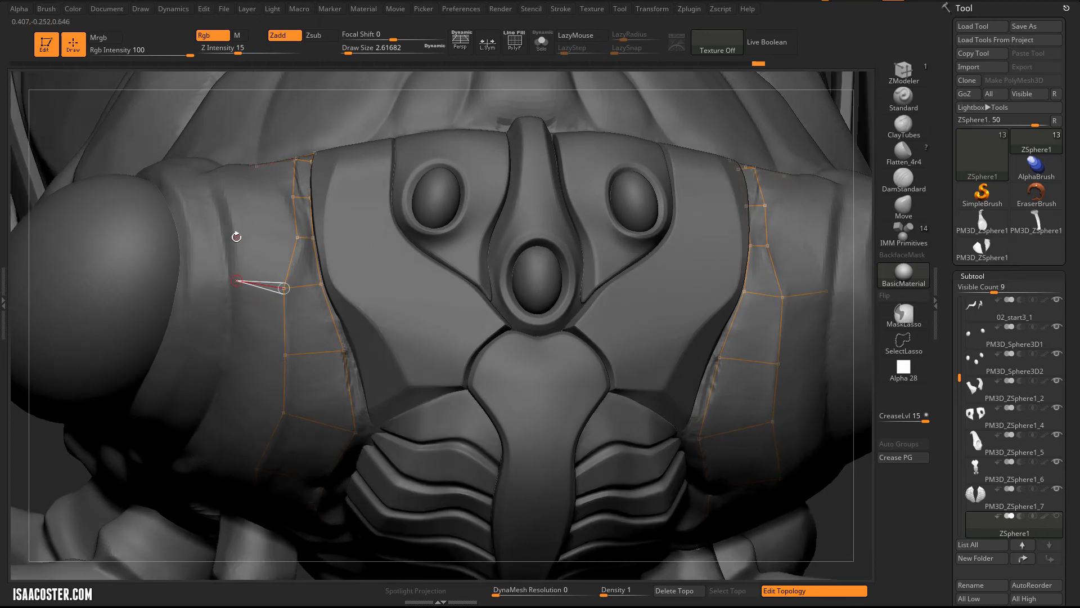
click(298, 239)
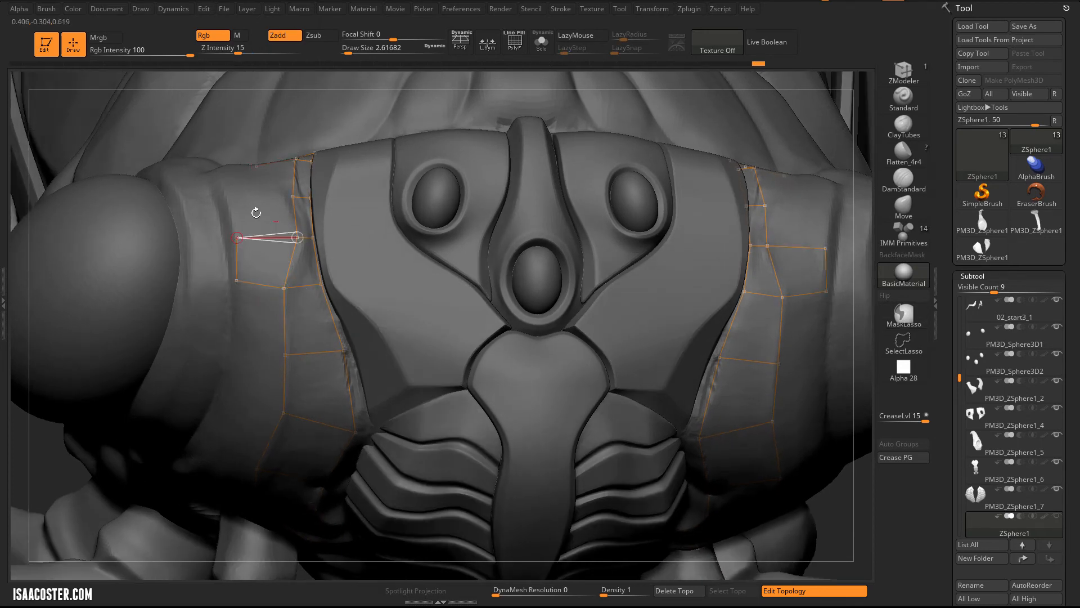
click(291, 197)
drag(60, 443, 213, 184)
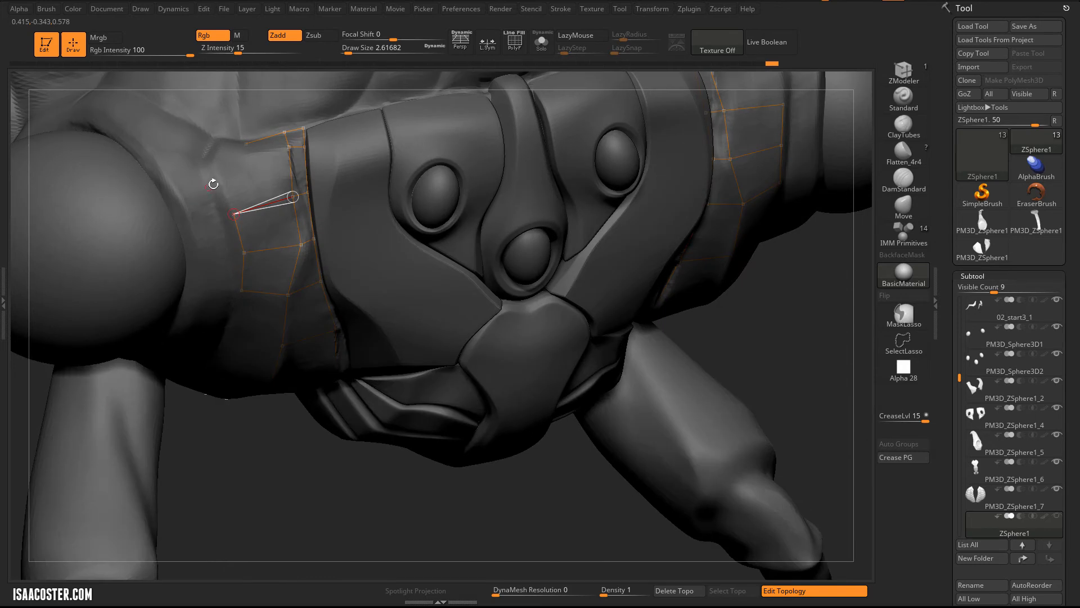
drag(239, 502, 217, 147)
Step: Reposition the outer column's edge points near the eyes to even out the border of the upper quads
key(q)
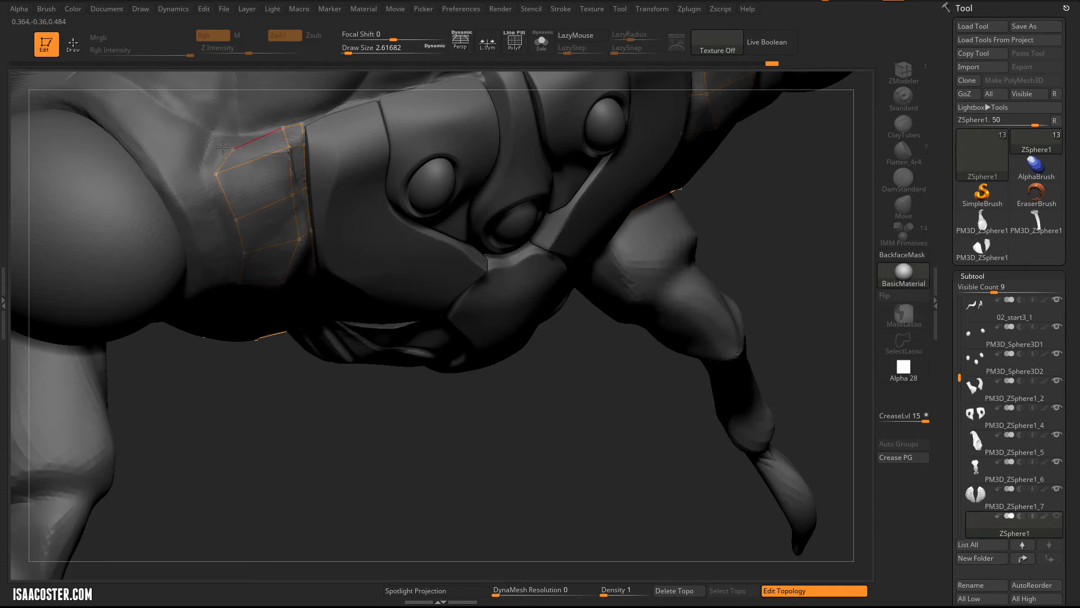
drag(215, 174, 217, 170)
drag(215, 459, 102, 256)
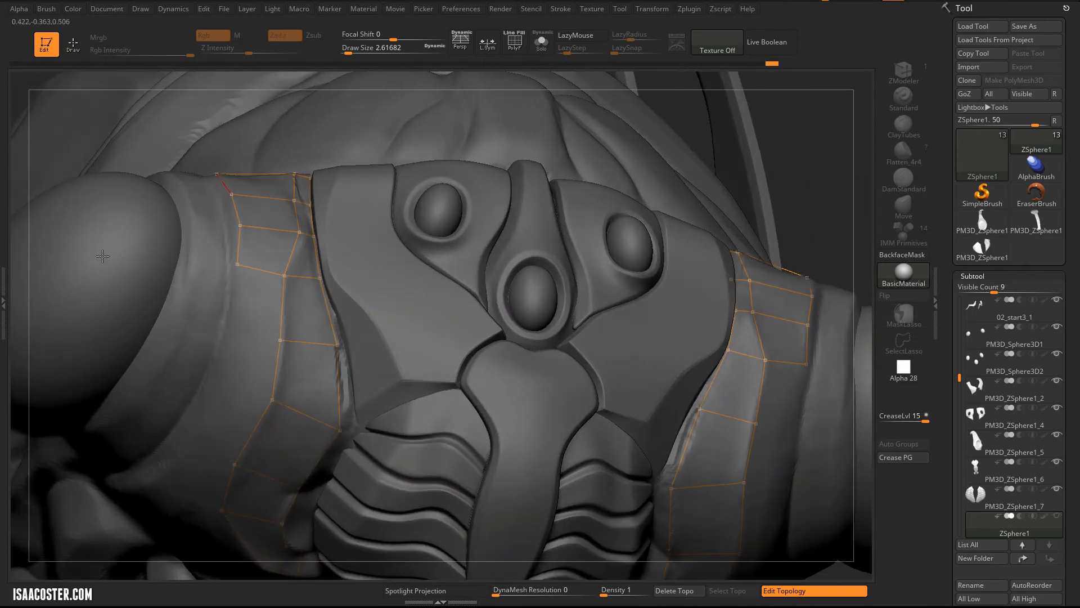
drag(800, 160, 413, 298)
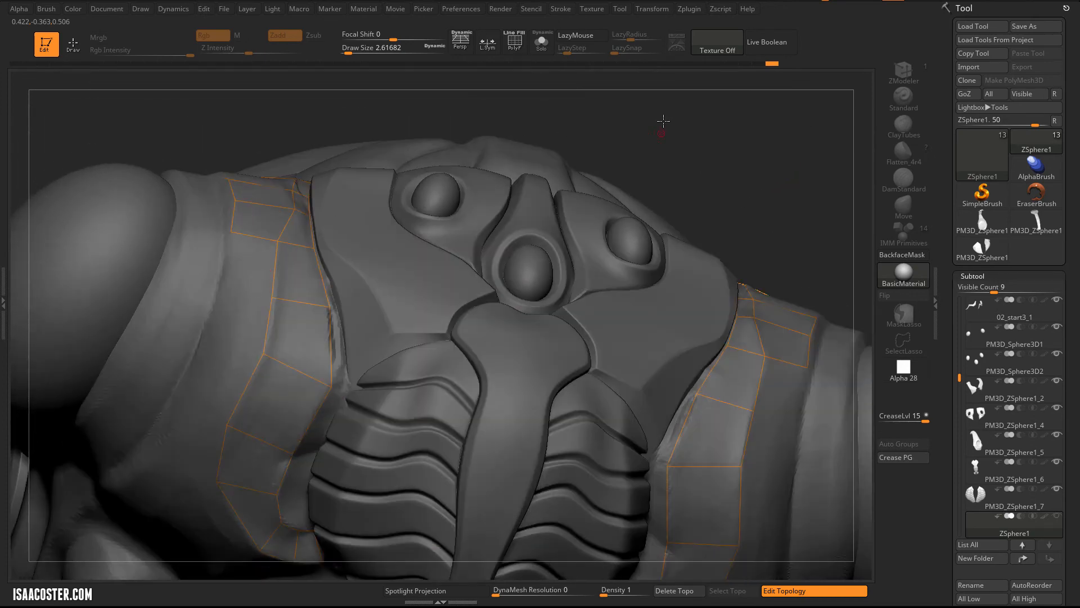
drag(663, 121, 268, 260)
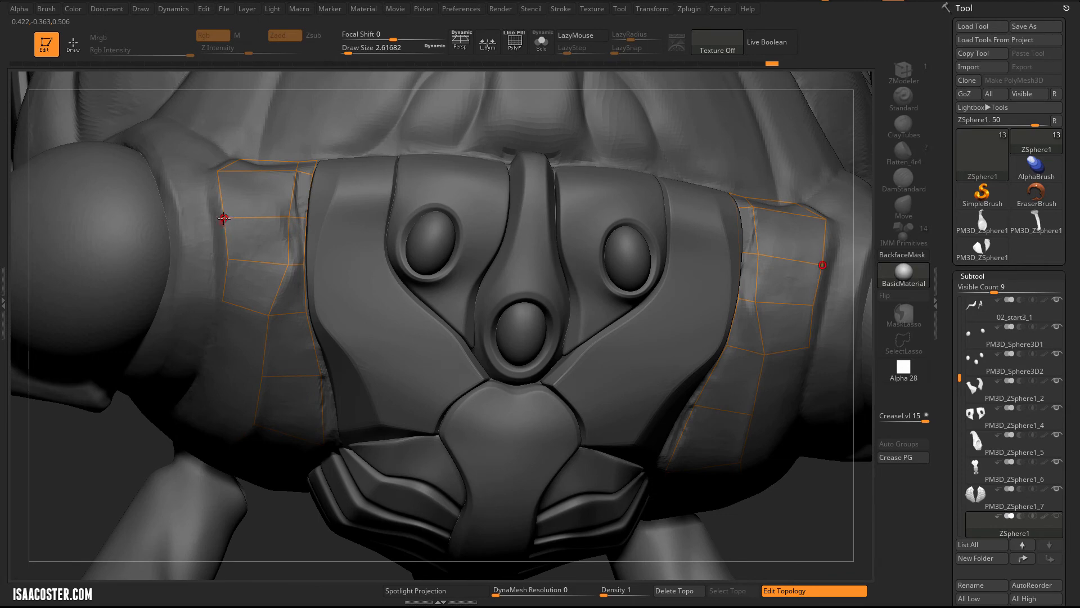
drag(228, 260, 226, 263)
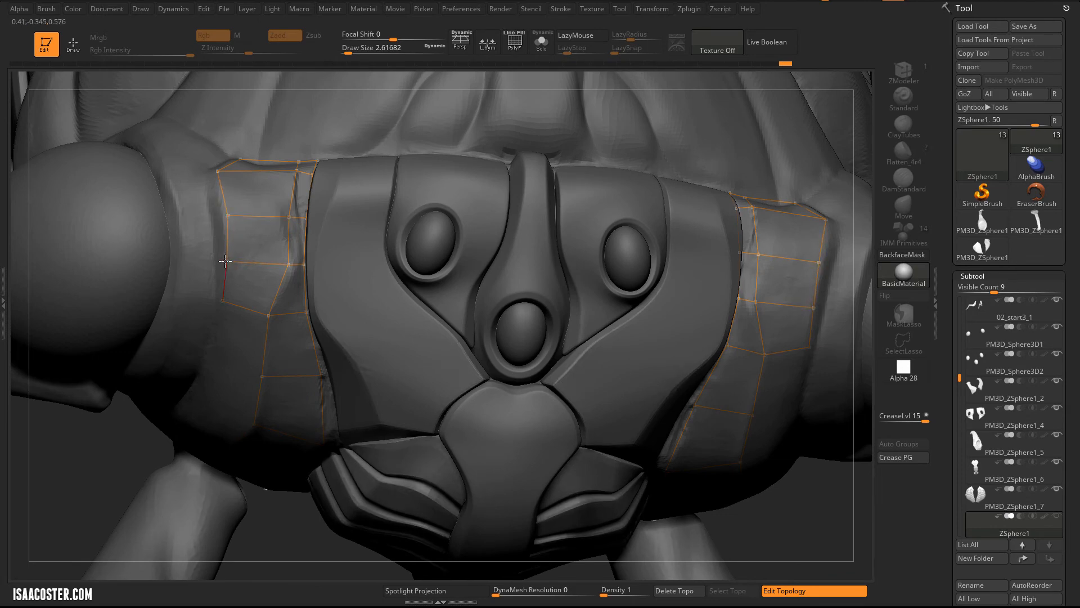
drag(227, 216, 225, 217)
drag(62, 473, 107, 507)
Step: Split the upper outer quads lengthwise with a middle line of points from the head's upper edge down to the column's lower end
key(q)
drag(213, 451, 222, 470)
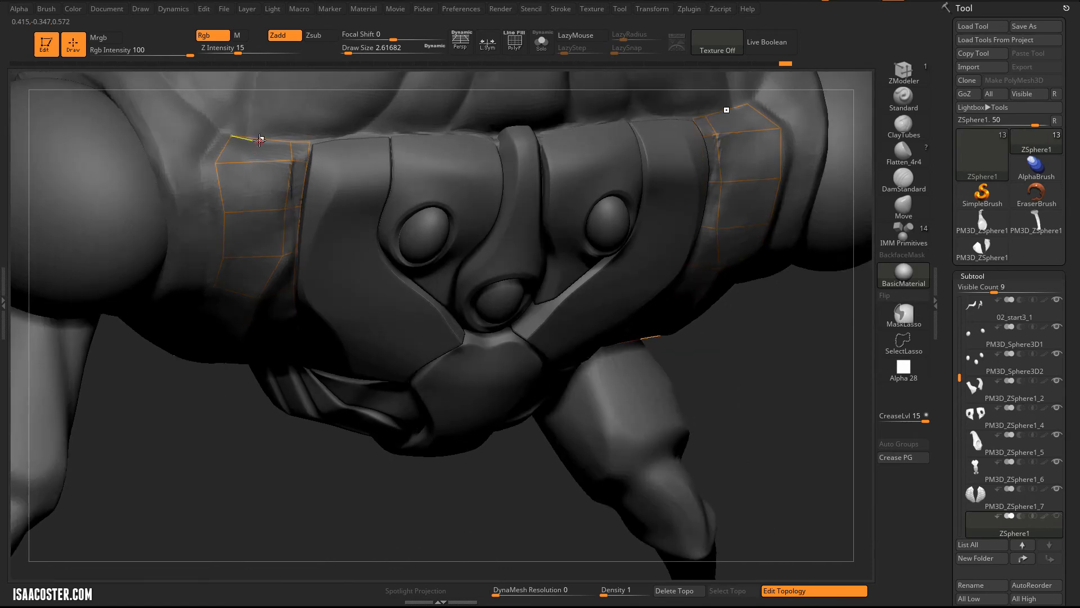
click(260, 139)
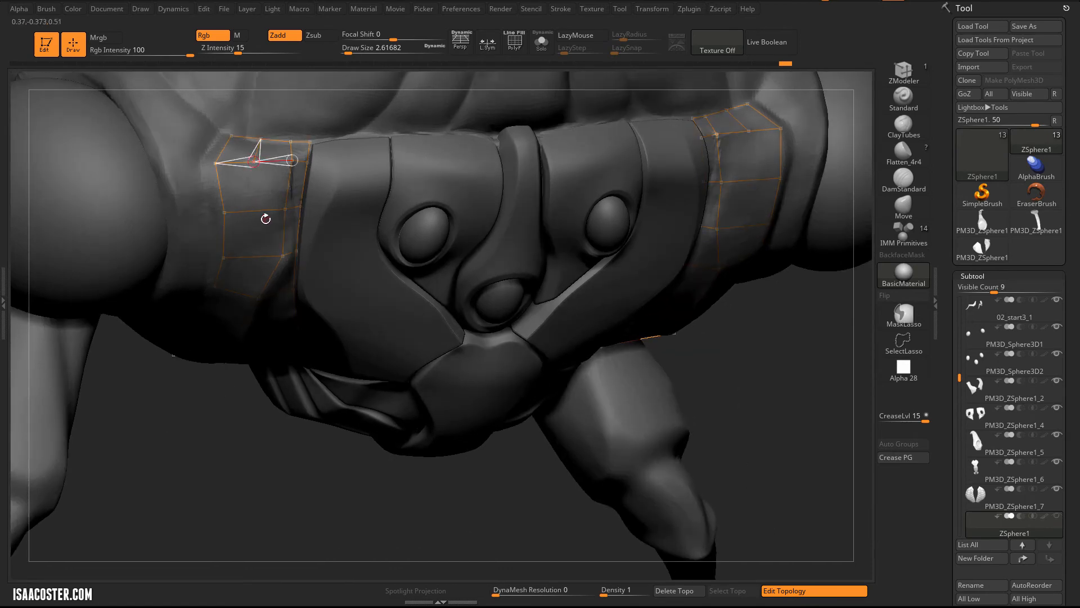
click(255, 211)
click(253, 256)
drag(234, 325, 212, 450)
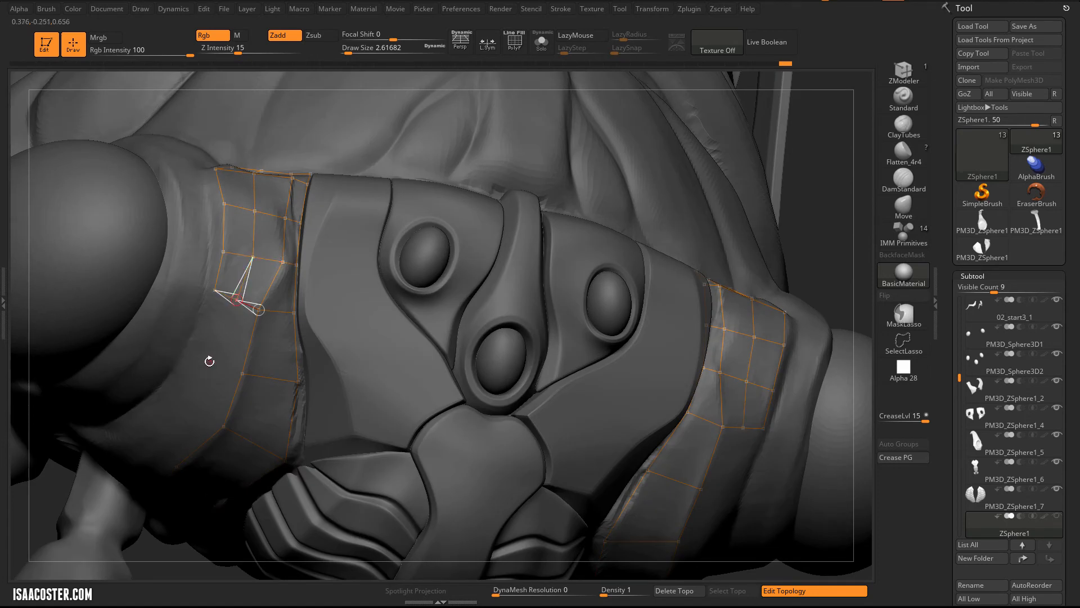
Step: Extend the outer topology downward with a row of two quads, adjusting the middle points between them
click(210, 359)
key(q)
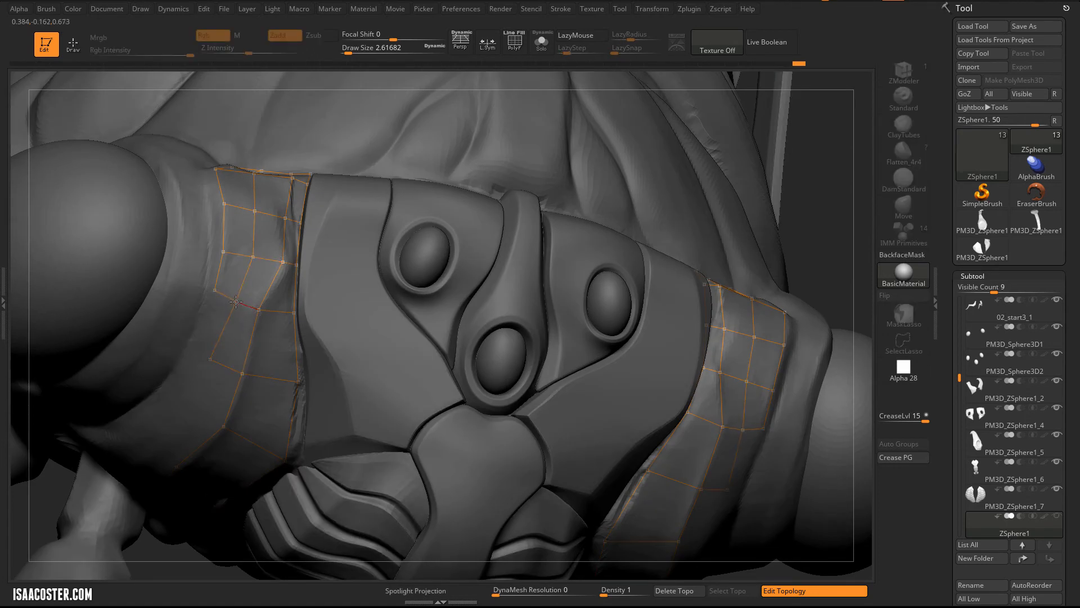
click(237, 302)
drag(790, 222, 788, 191)
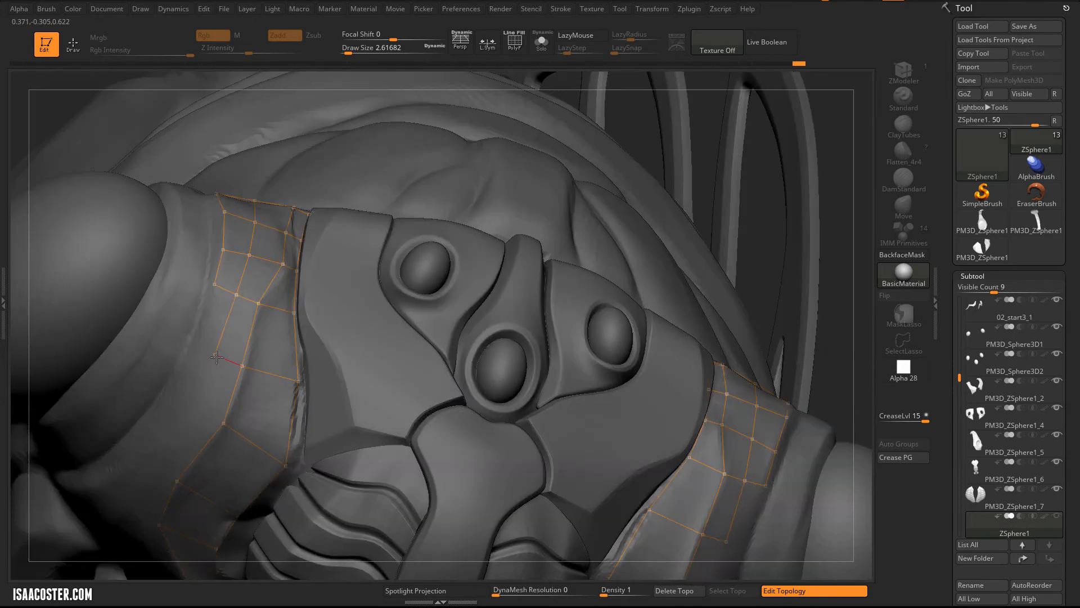
key(q)
ctrl+click(215, 283)
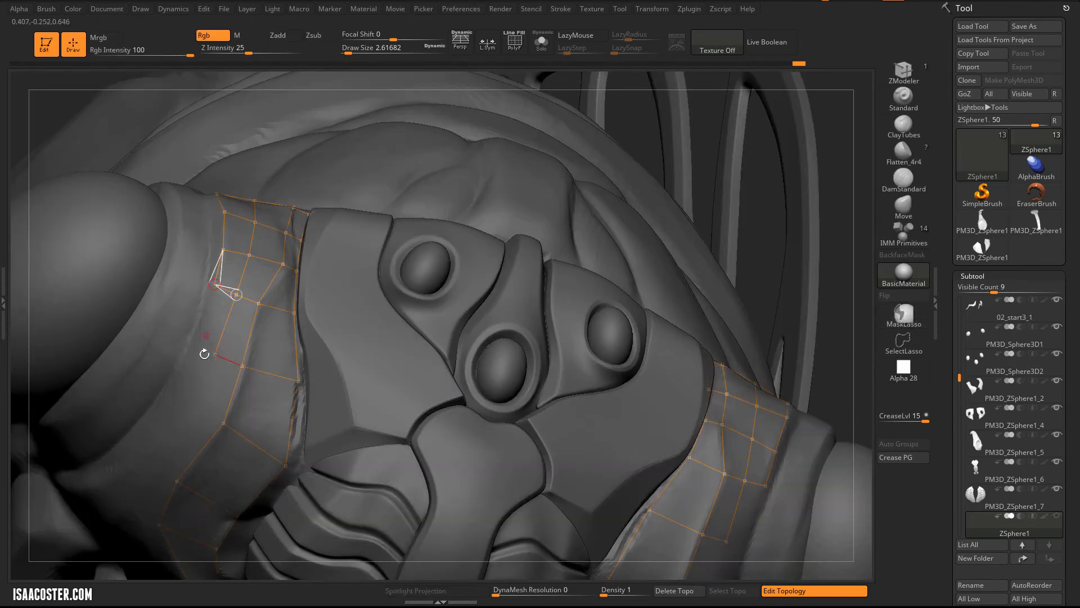
click(196, 348)
click(216, 356)
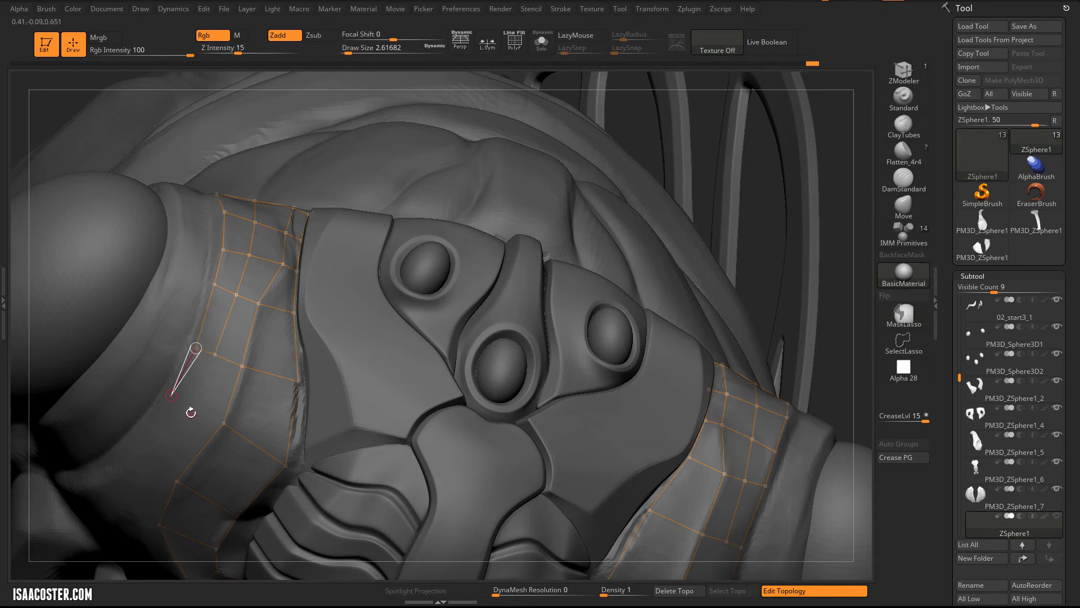
Step: Add another row of two quads below the outer topology and connect its middle point to the row above
click(171, 395)
click(224, 422)
key(w)
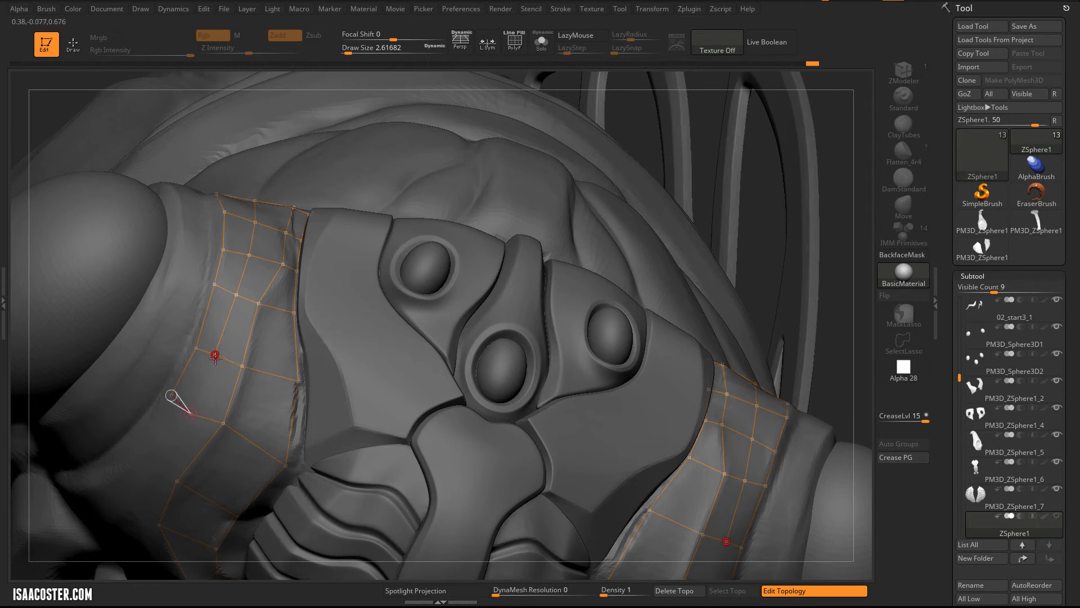
key(q)
click(192, 413)
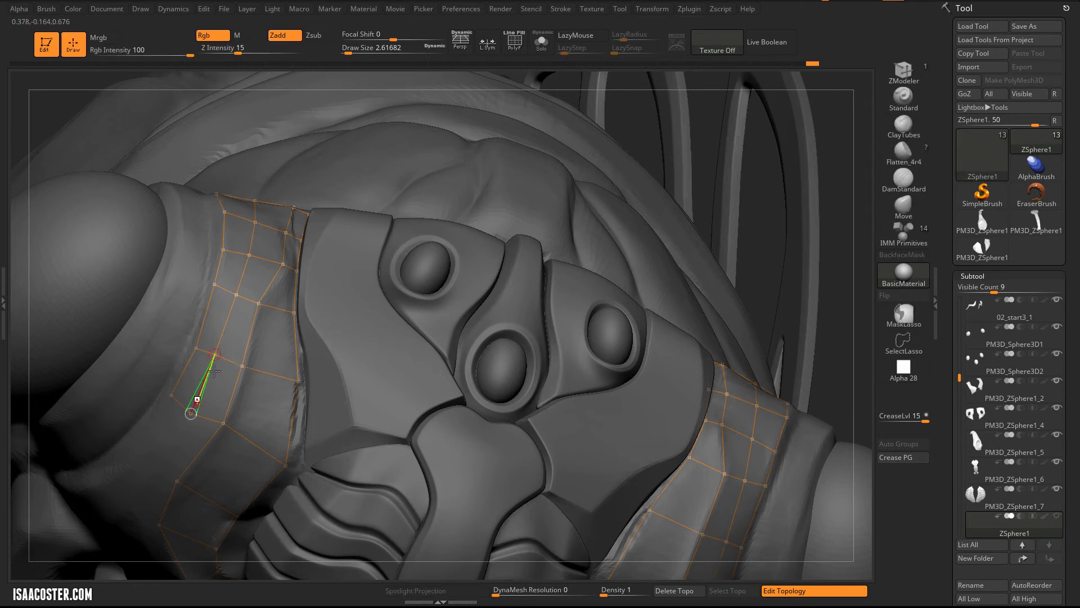
key(w)
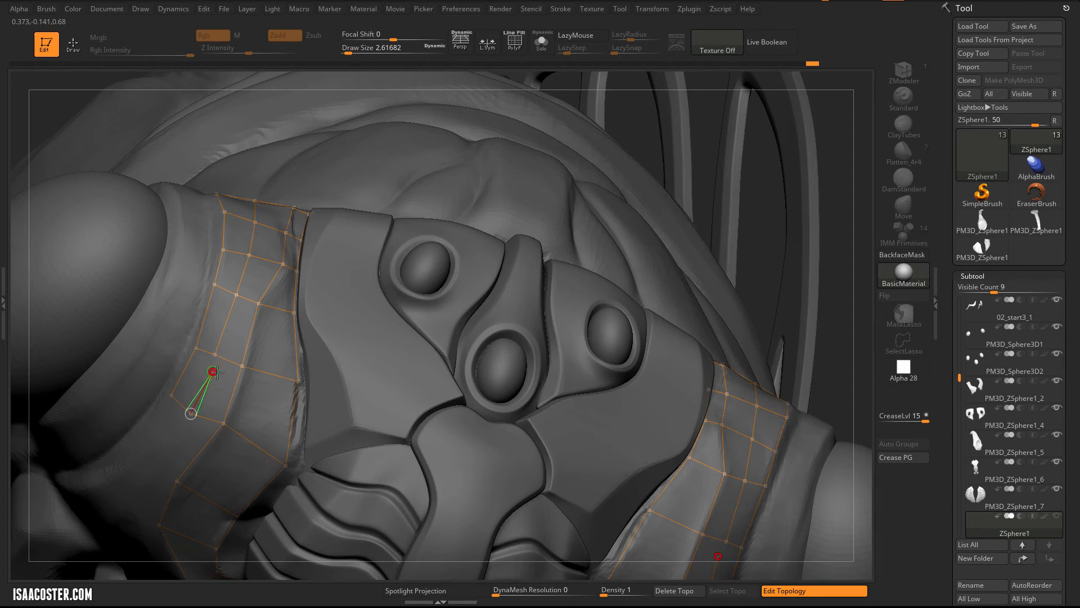
key(q)
key(shift)
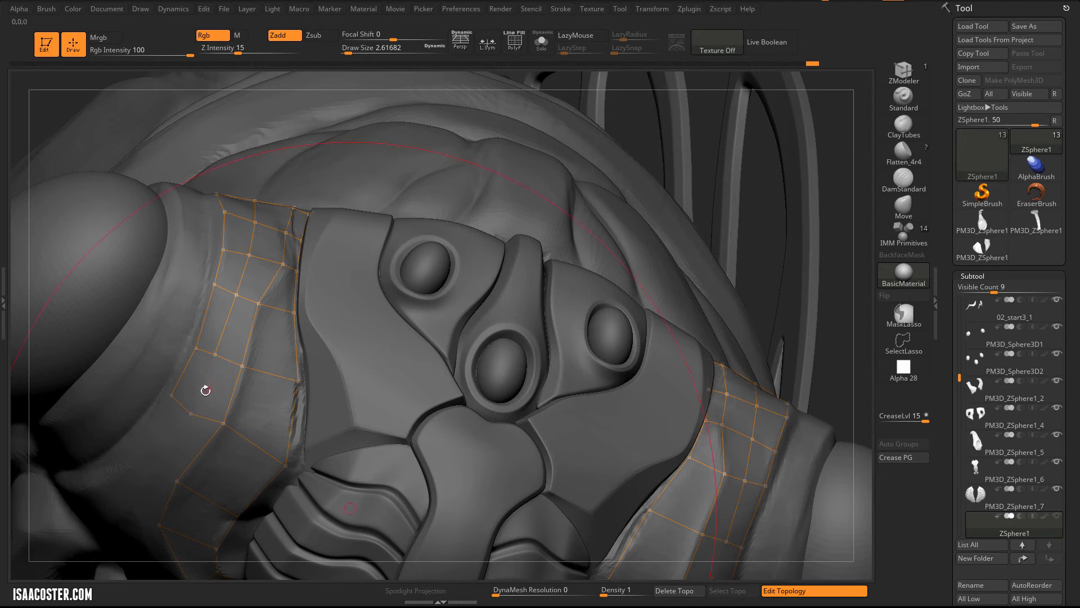
click(215, 354)
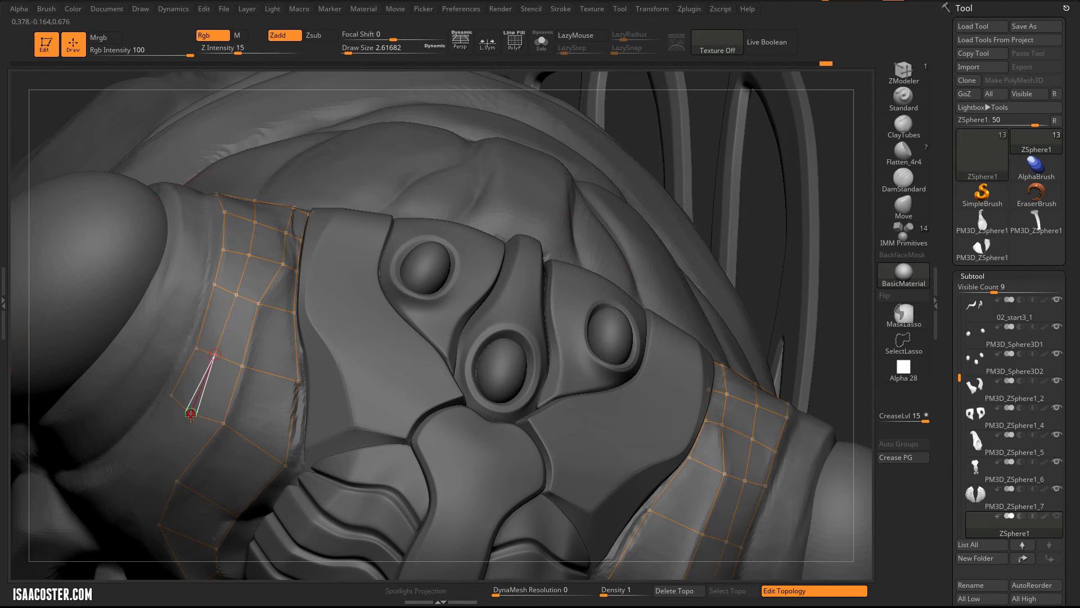
click(191, 413)
Step: Add one more quad extending diagonally down from the outer corner of the lowest row
click(151, 453)
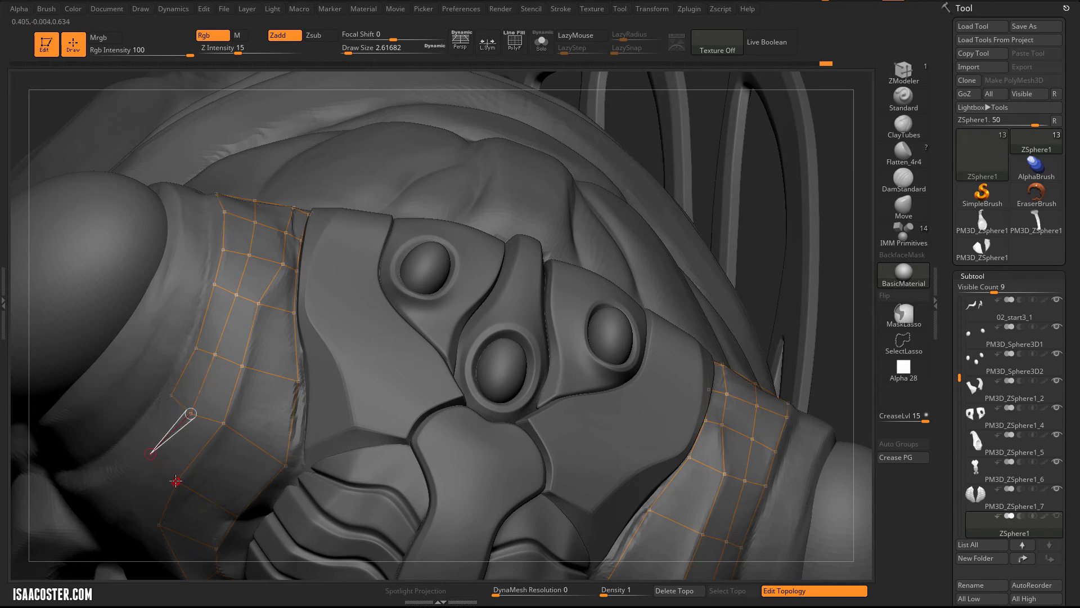
click(132, 438)
click(171, 394)
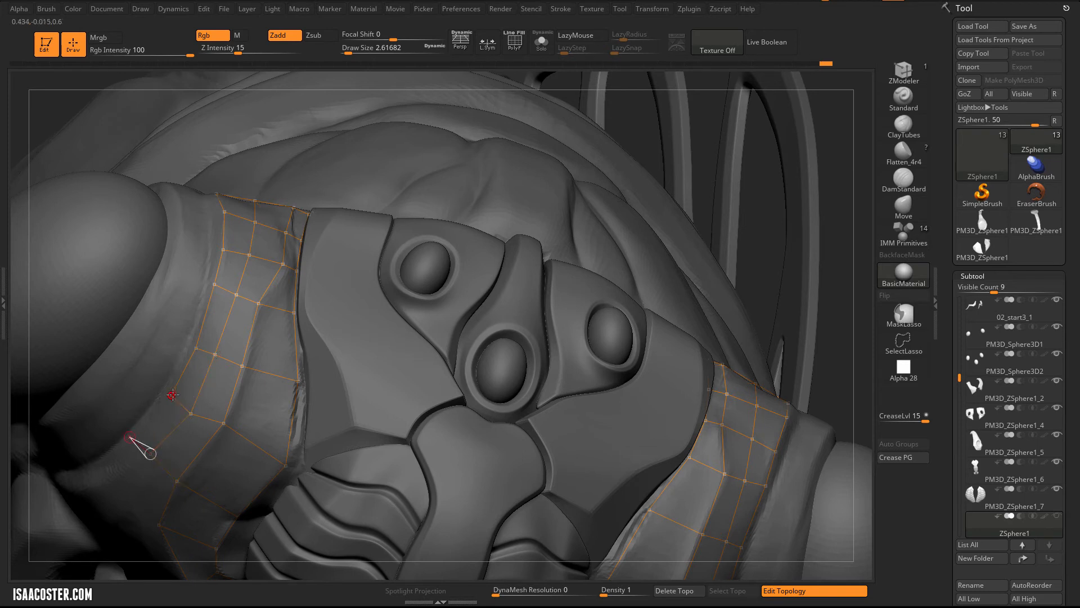
Step: Reposition the outer and middle points of the two newly added rows to smooth the flow of the topology lines
key(w)
click(171, 395)
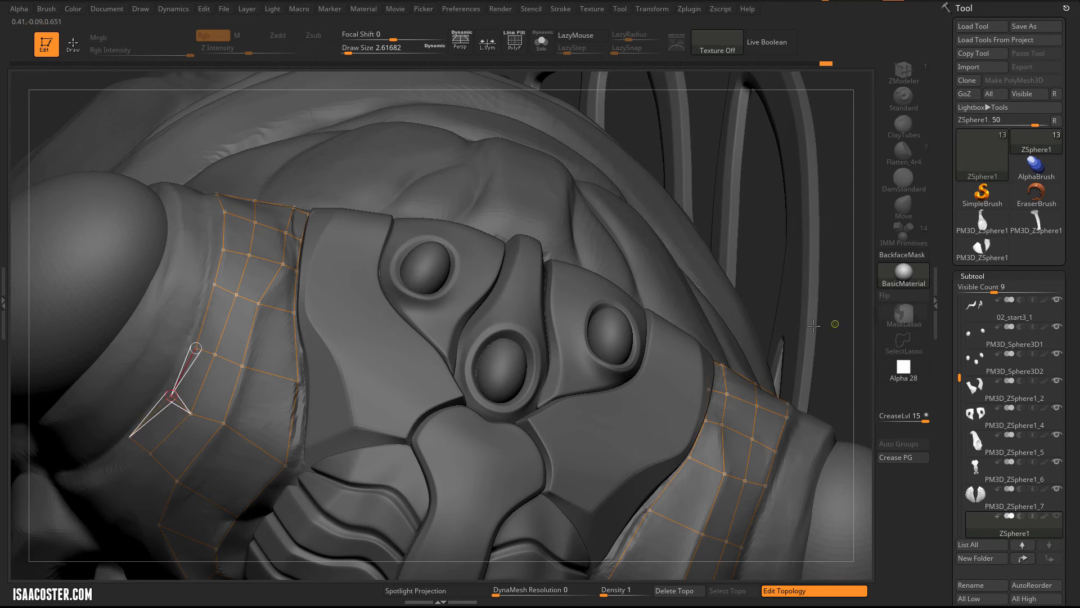
alt+click(171, 395)
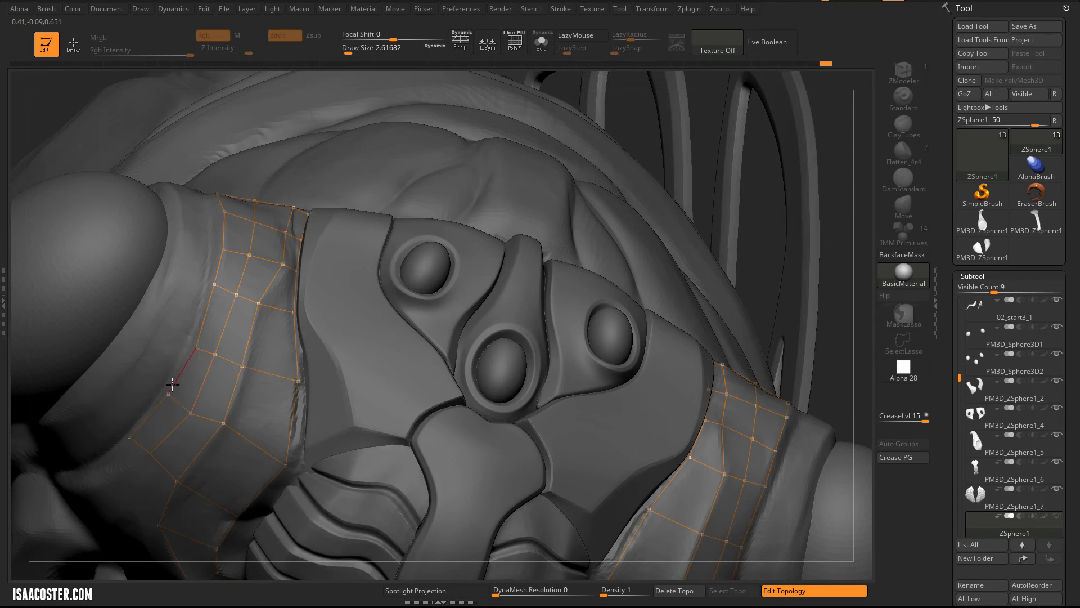
click(168, 394)
click(236, 295)
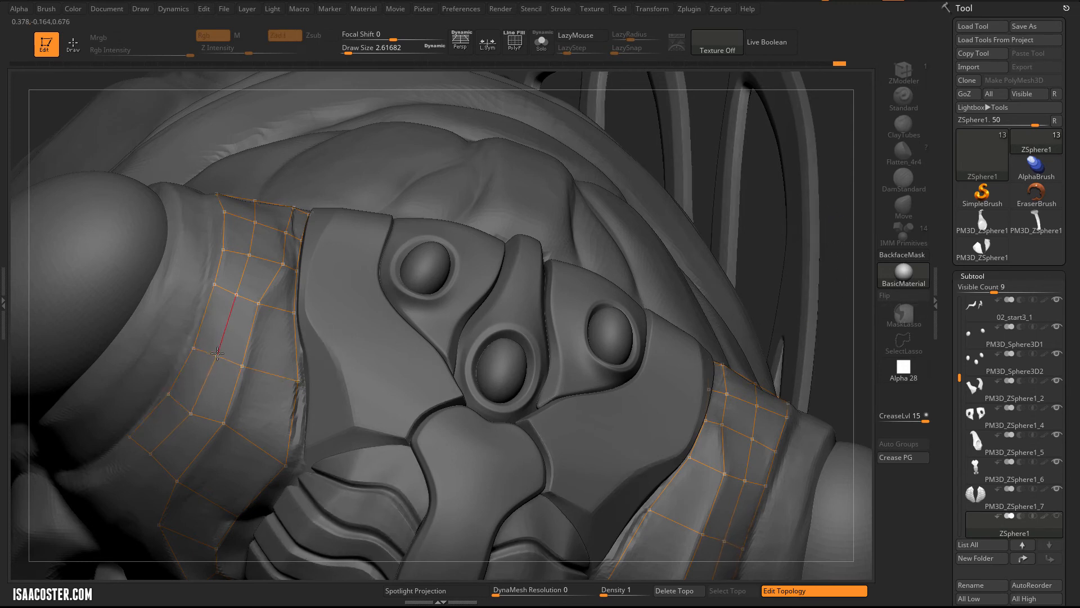
click(217, 353)
Step: Move the lowest quad's inner corner and the middle-line points above it to even out the quad spacing
mouse_move(821, 276)
mouse_down()
mouse_move(713, 168)
mouse_move(721, 179)
mouse_move(696, 181)
mouse_up()
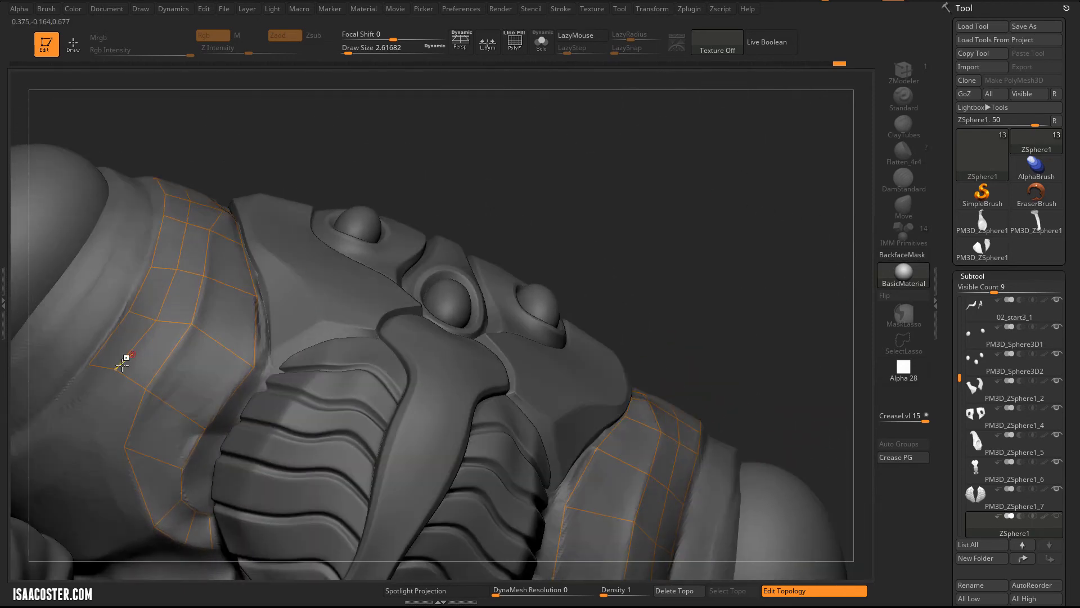
drag(115, 370, 125, 373)
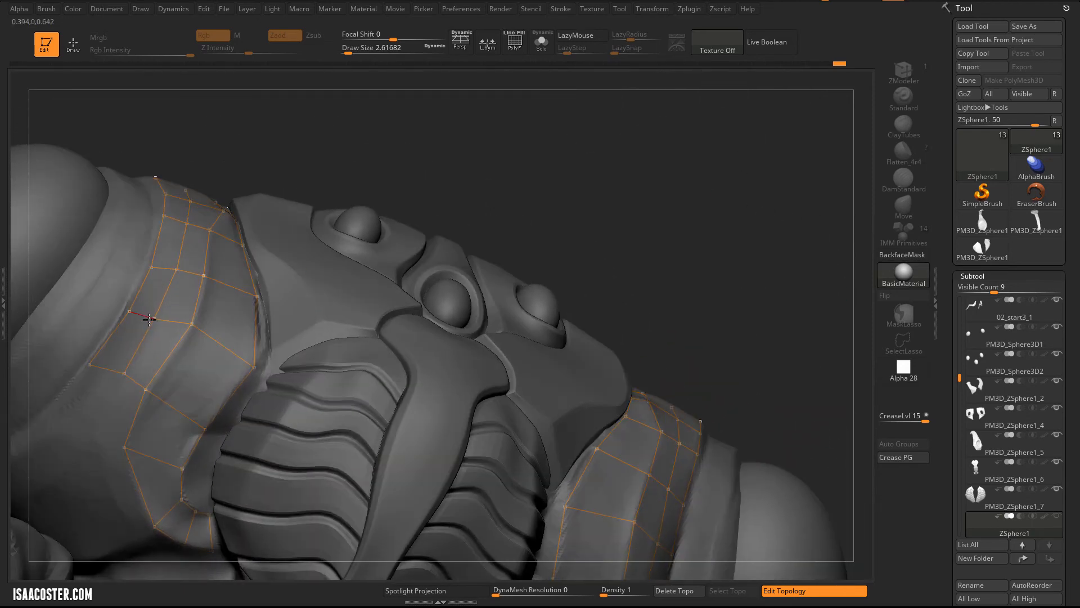
click(152, 319)
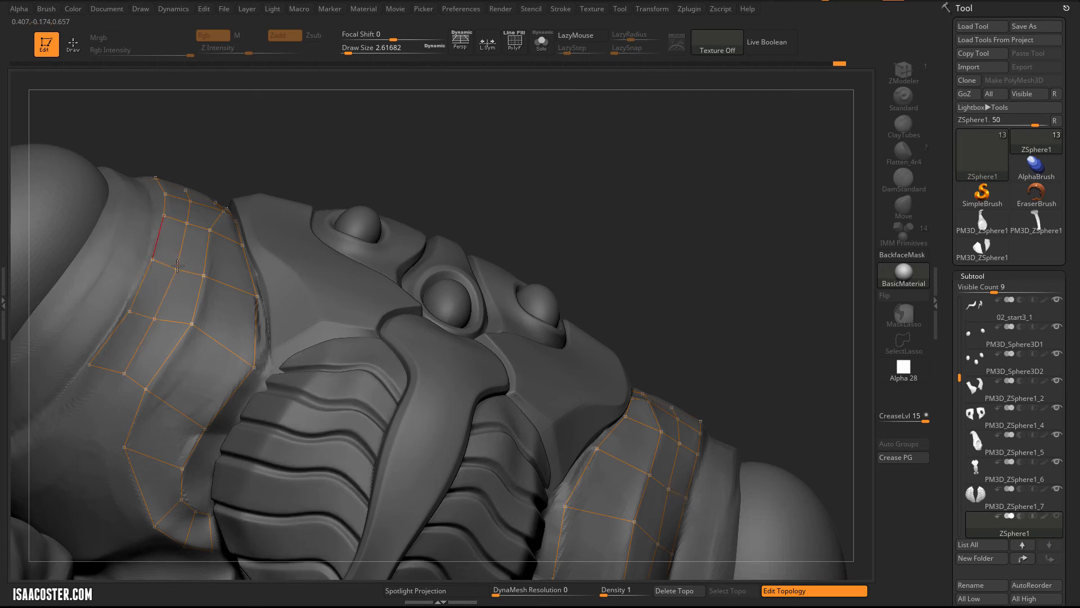
drag(177, 269, 177, 266)
drag(597, 171, 626, 194)
mouse_move(642, 146)
mouse_down()
mouse_move(647, 118)
mouse_move(630, 193)
mouse_move(423, 259)
mouse_up()
key(q)
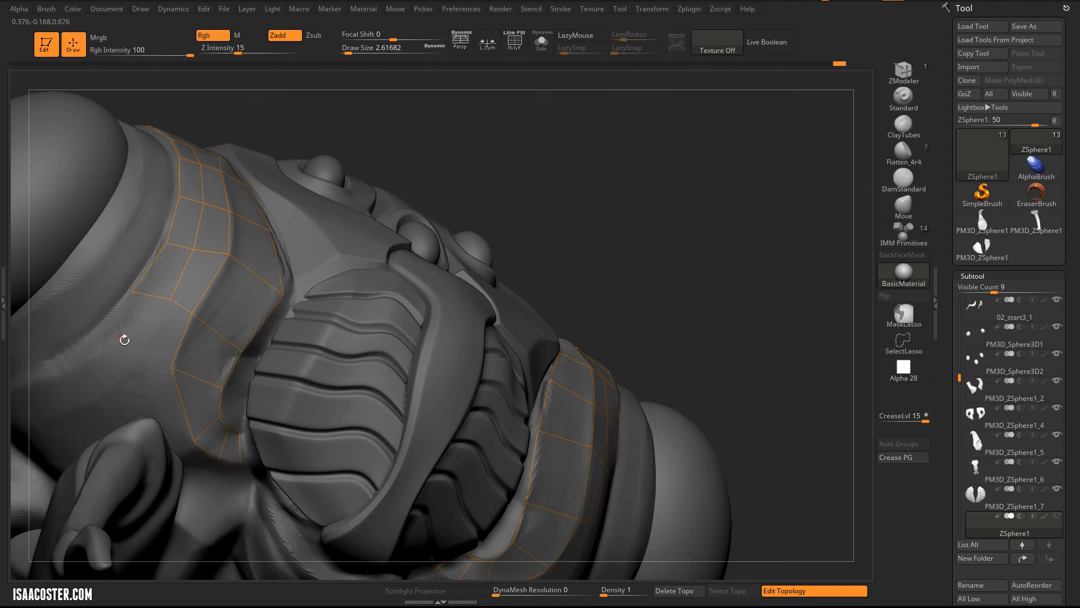
Step: Add two side-by-side quads below the open row next to the eye and pull their outer edge point slightly inward
ctrl+click(170, 299)
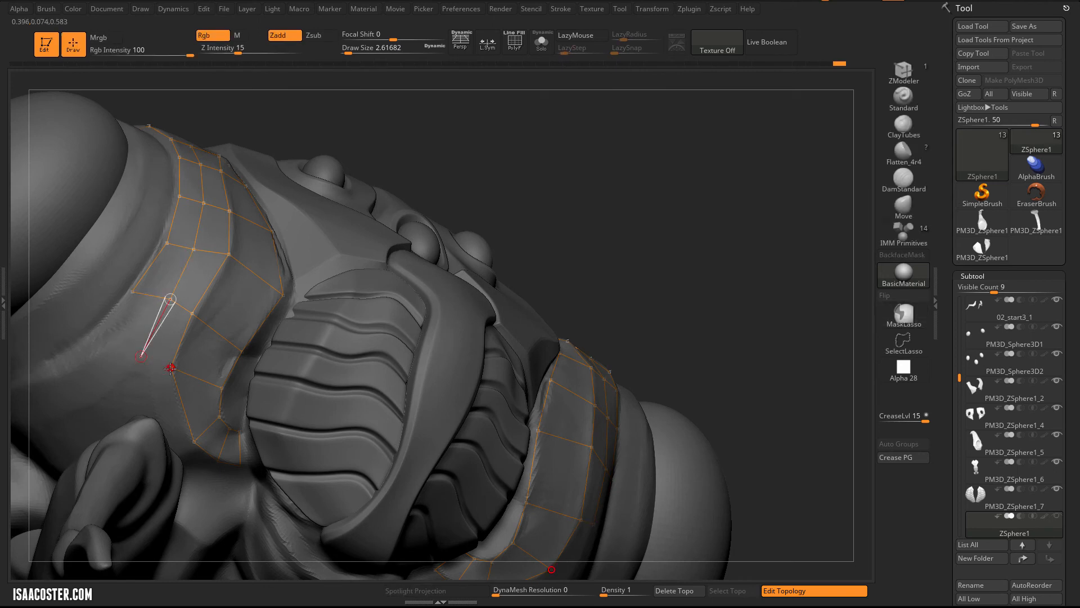
click(140, 356)
click(105, 347)
click(133, 291)
key(w)
drag(133, 292, 140, 294)
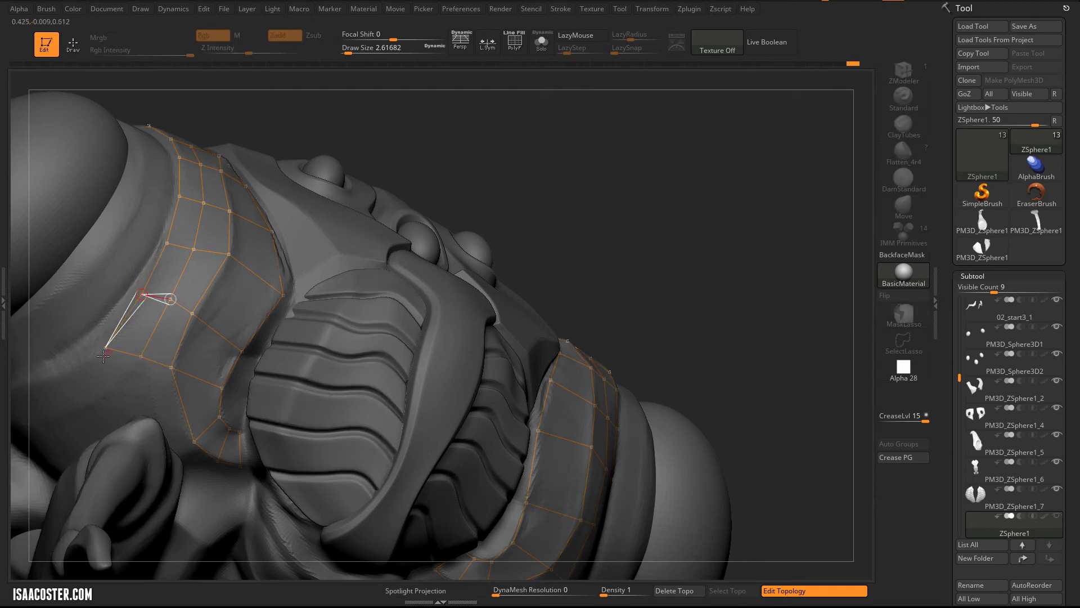
right_drag(157, 294, 144, 294)
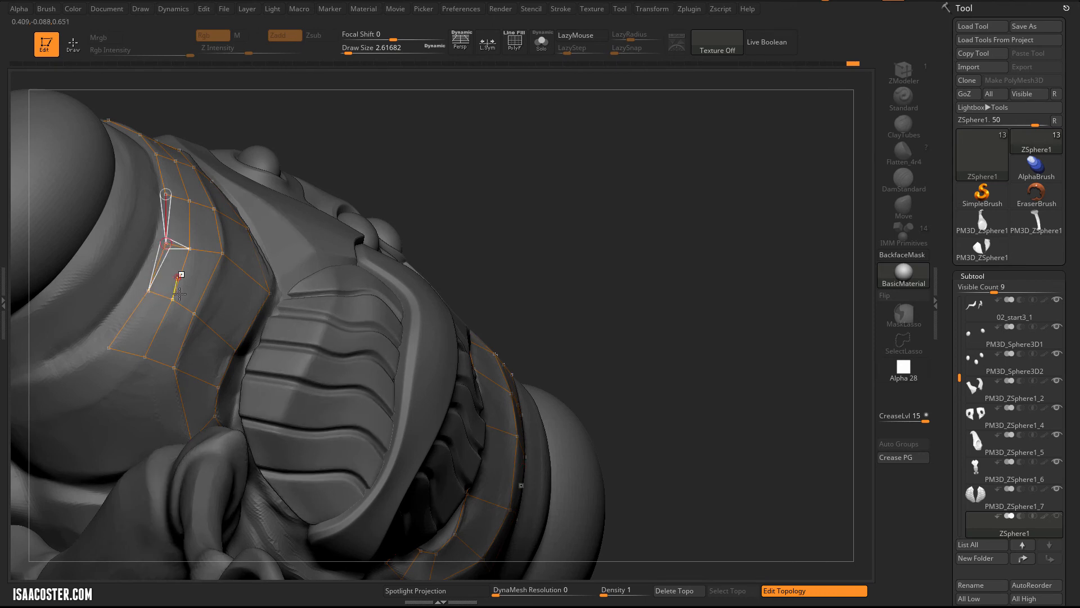
Step: Hide all subtools except the active ZSphere and show the 12_start head sculpt beneath the topology
drag(576, 202, 586, 296)
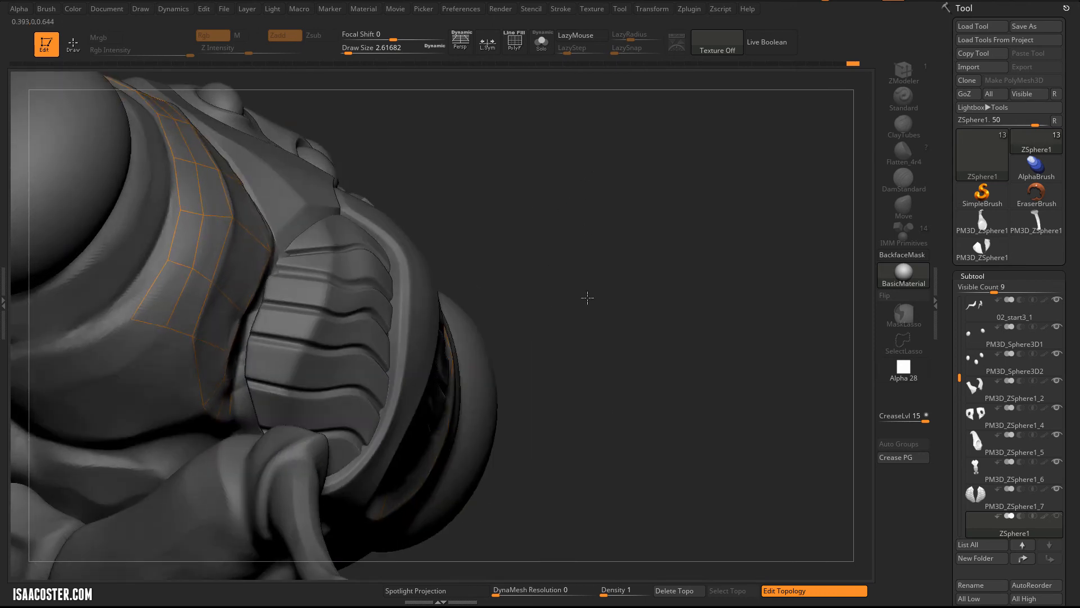
click(1058, 516)
scroll(980, 349, up, 4)
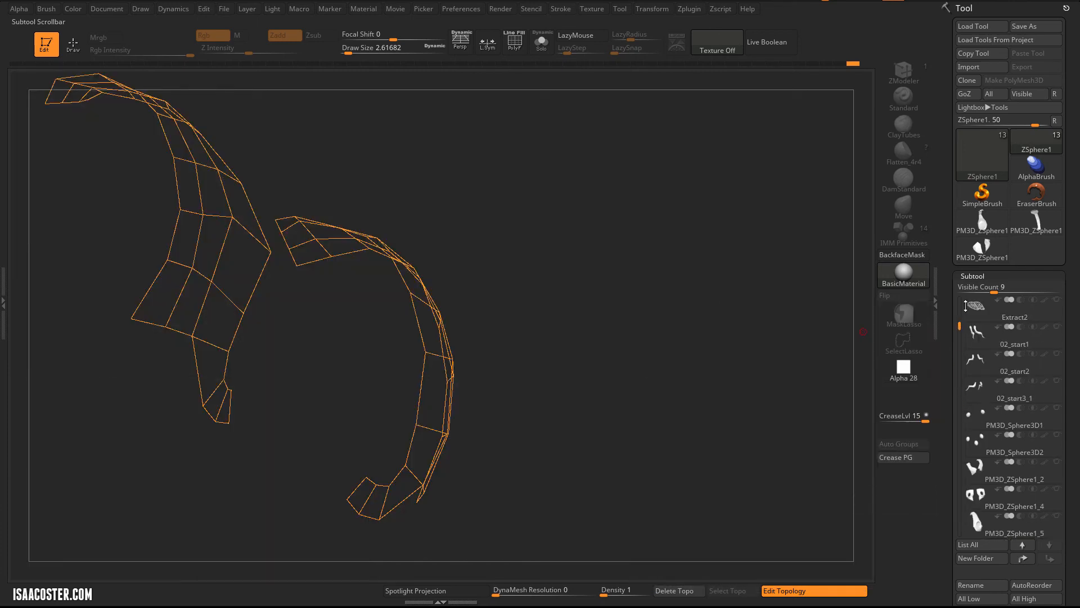
click(1058, 300)
mouse_move(584, 210)
mouse_down()
mouse_move(620, 183)
mouse_move(575, 179)
mouse_up()
Step: Add a quad continuing from the lowest outer corner around the underside of the eye and adjust its outer edge points
key(q)
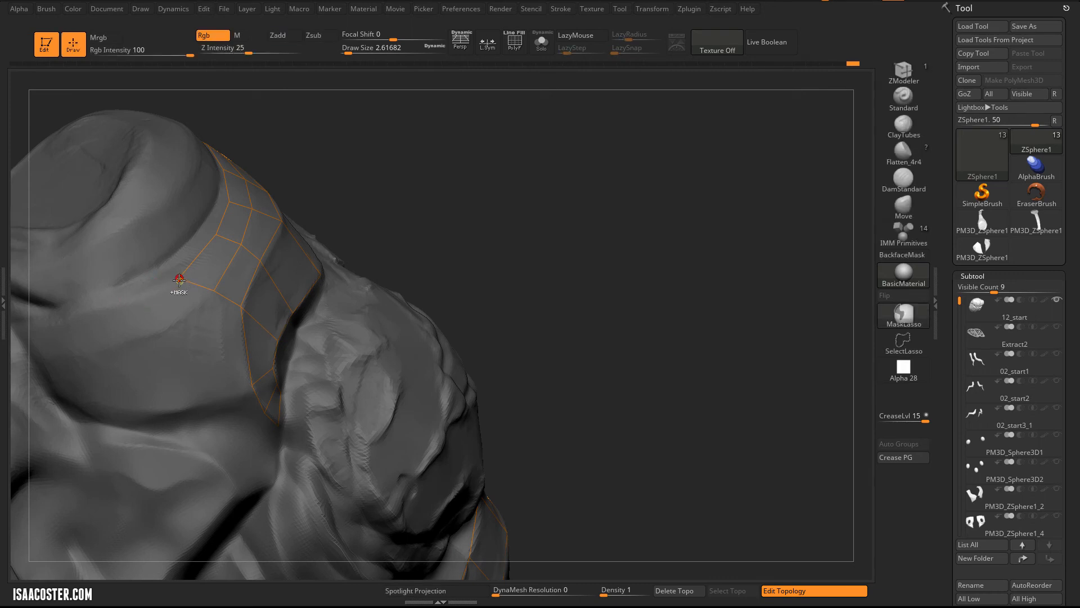
click(179, 278)
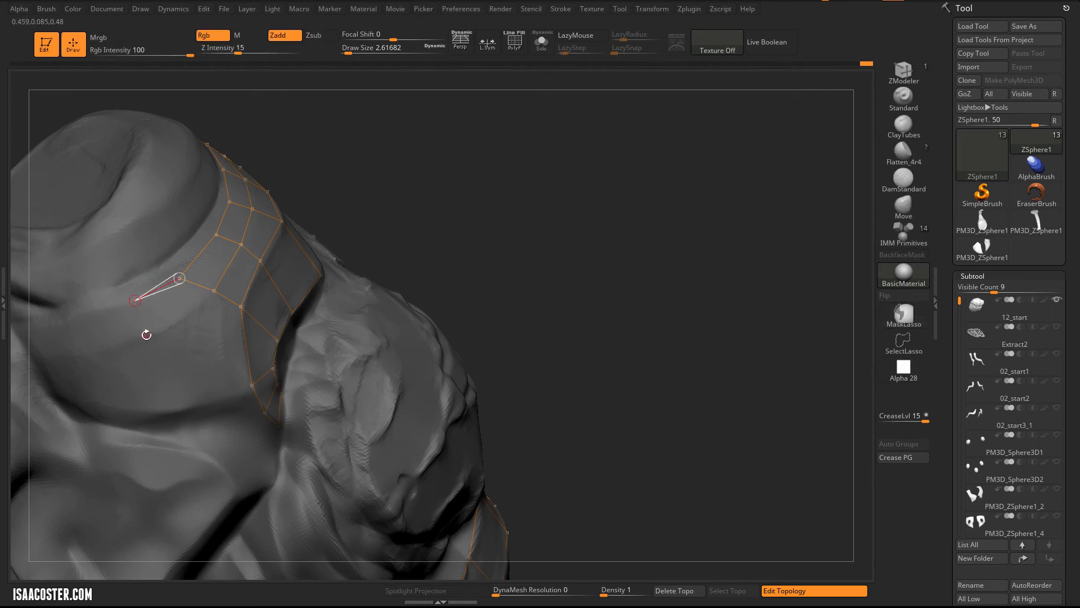
click(135, 300)
click(212, 292)
key(w)
drag(135, 301, 143, 300)
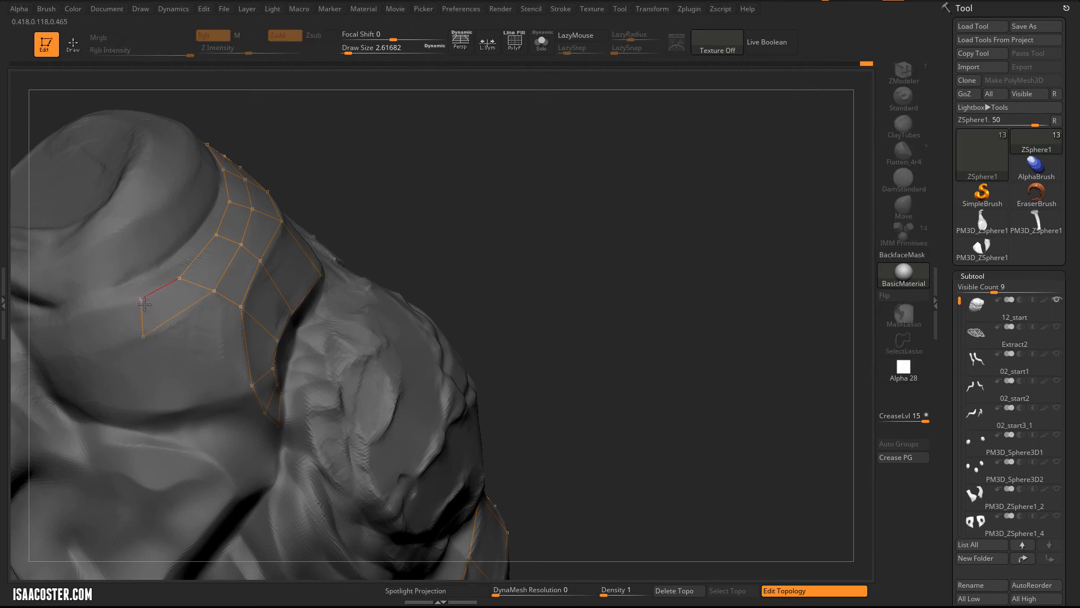
key(q)
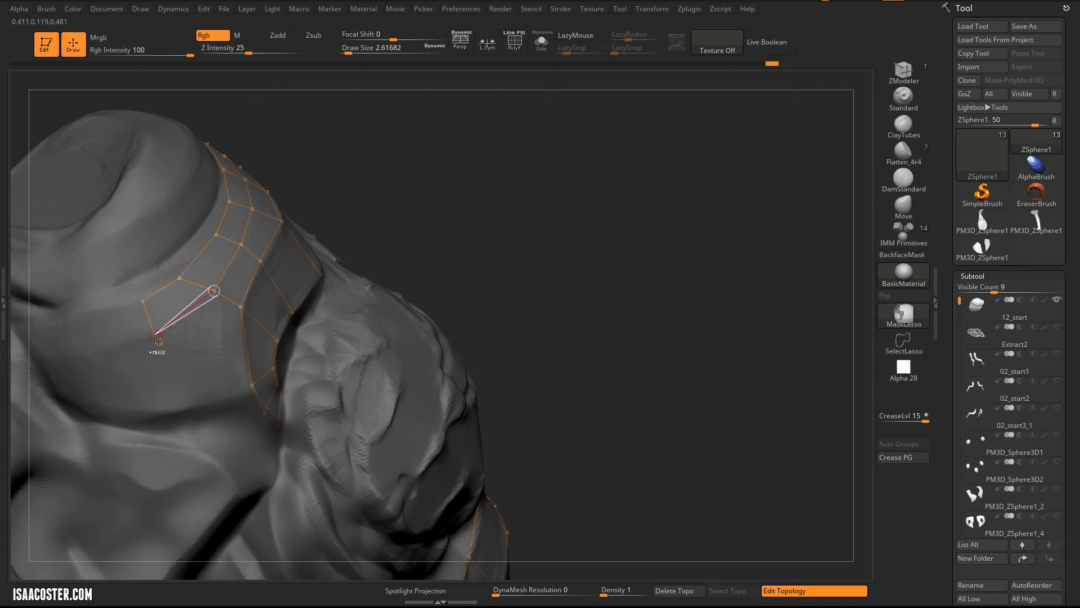
ctrl+click(156, 333)
Step: Extend the strip under the eye outward with three more quads following the eye's lower rim
mouse_move(521, 243)
mouse_down()
mouse_move(585, 210)
mouse_move(572, 229)
mouse_up()
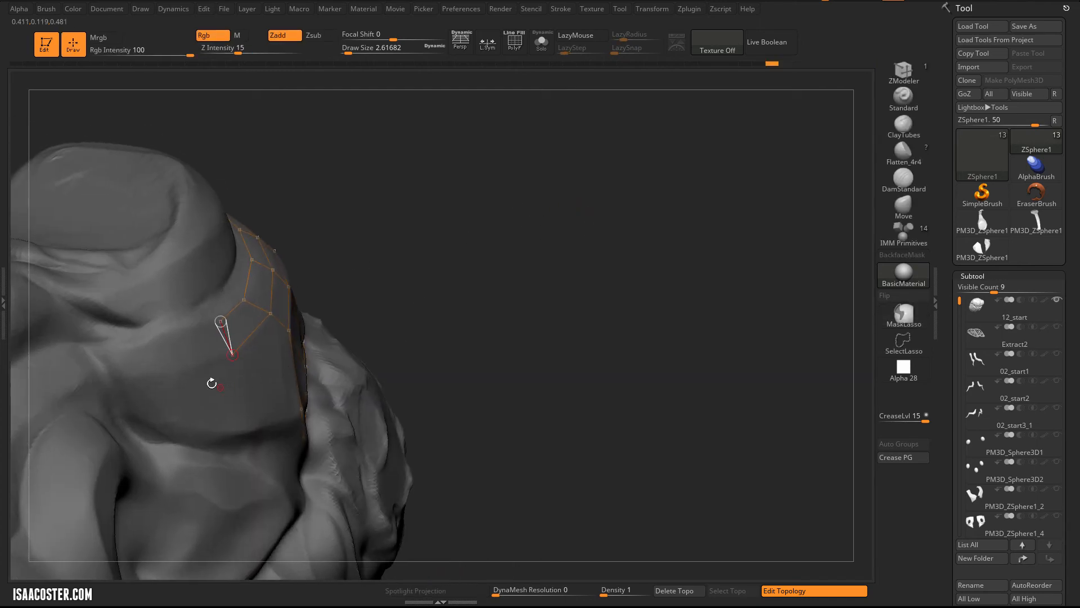
click(179, 372)
click(172, 334)
click(221, 321)
click(131, 340)
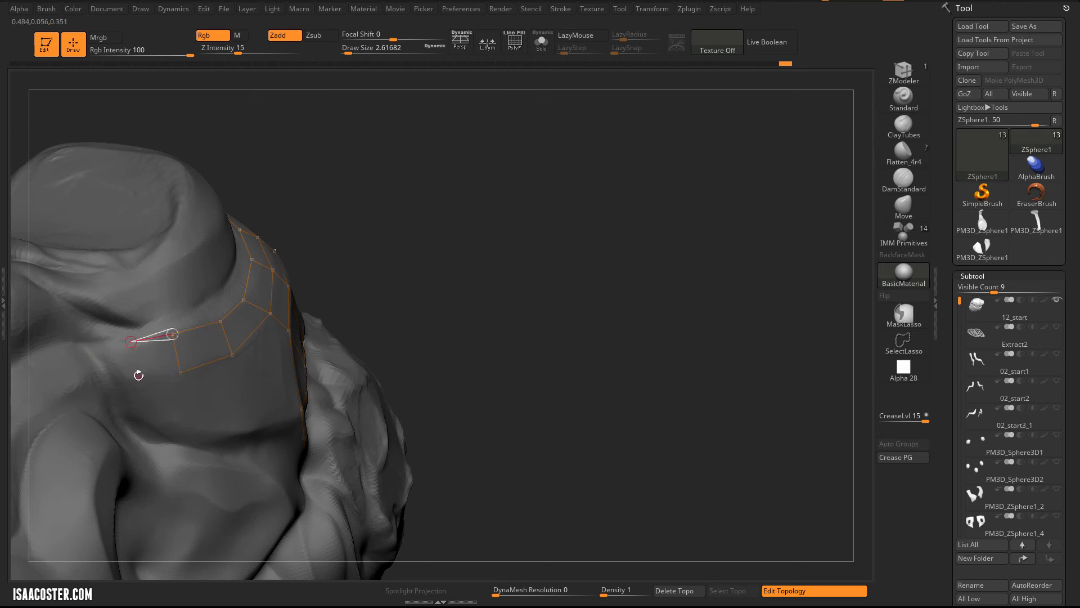
click(181, 372)
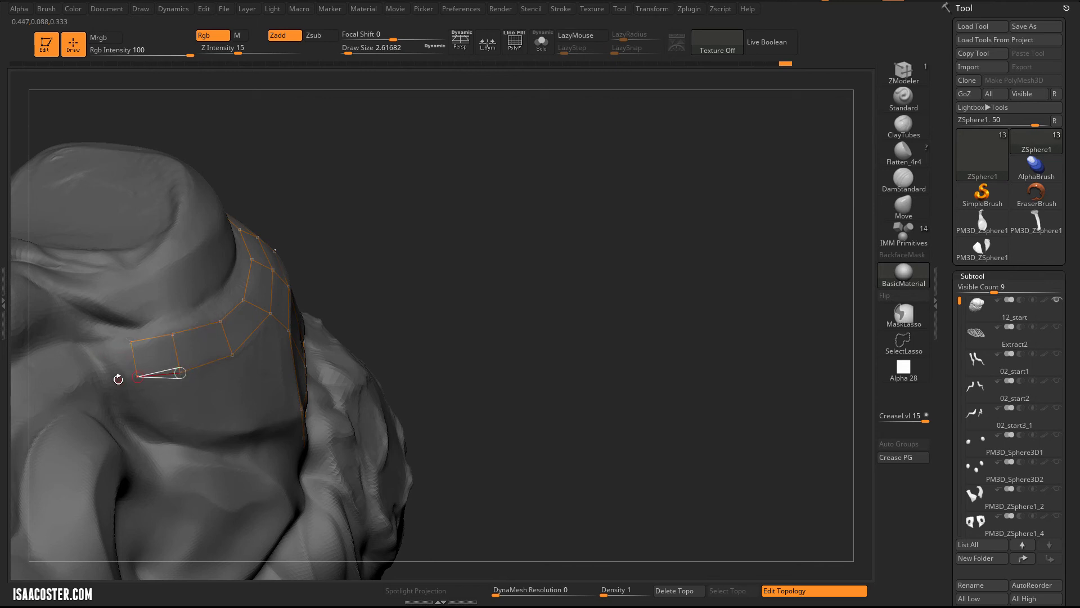
click(120, 377)
click(89, 348)
click(131, 341)
Step: Add two quads joining the inner part of the under-eye strip to the plate's lower point beside the face
drag(367, 205, 128, 338)
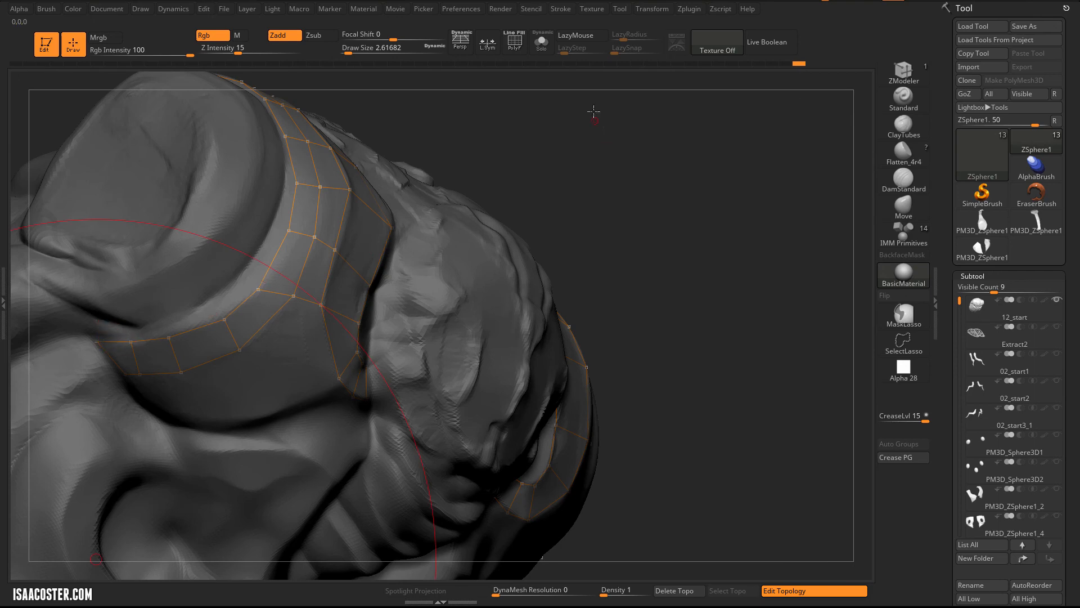
drag(594, 111, 237, 287)
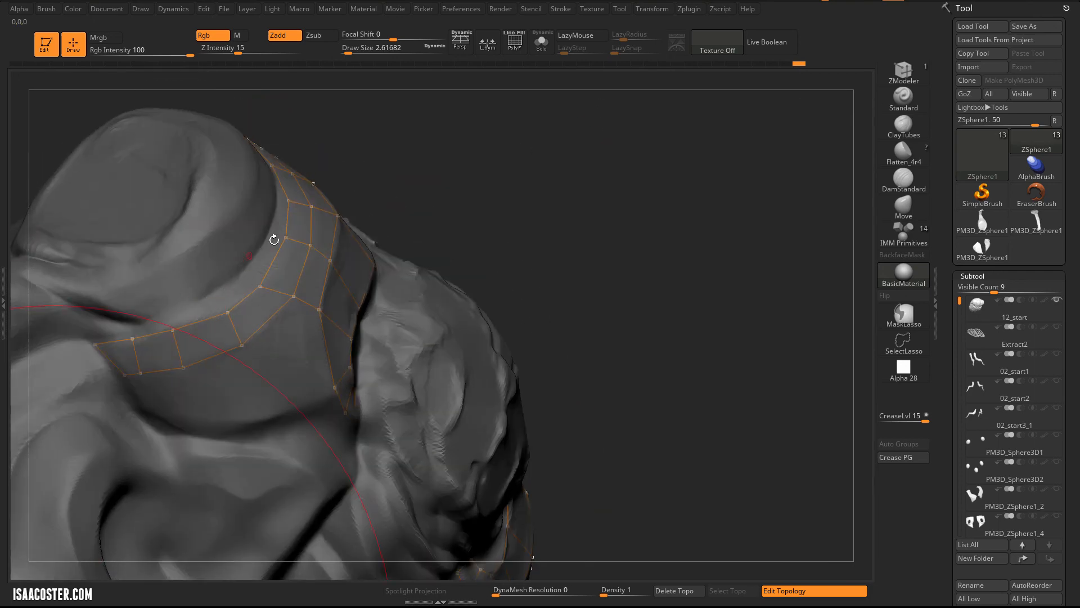
drag(380, 144, 352, 169)
mouse_move(633, 148)
mouse_down()
mouse_move(601, 249)
mouse_move(634, 277)
mouse_move(622, 315)
mouse_move(268, 243)
mouse_up()
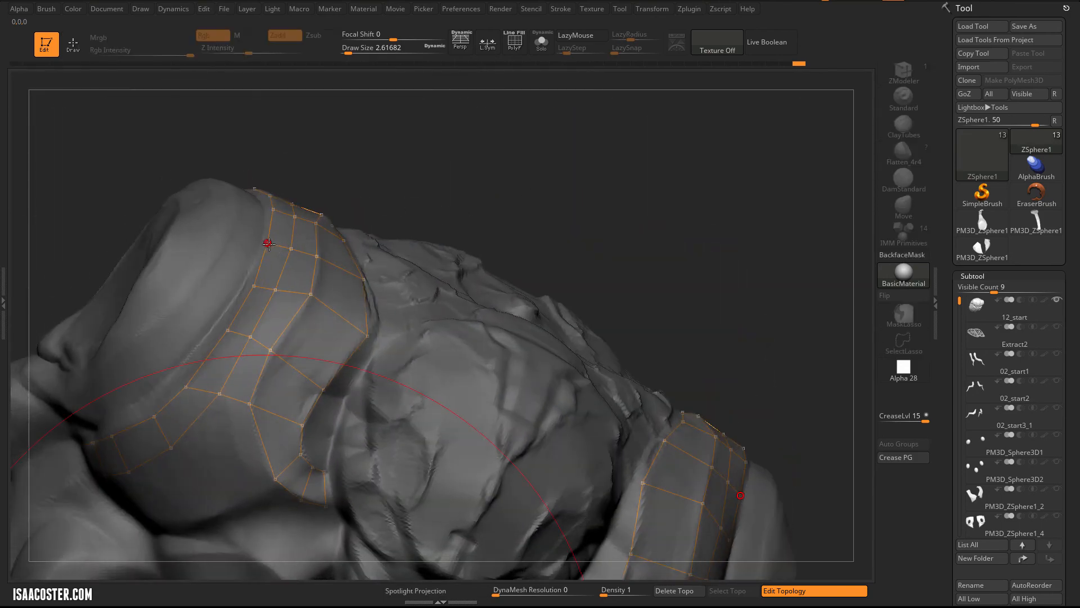
drag(458, 159, 358, 326)
key(q)
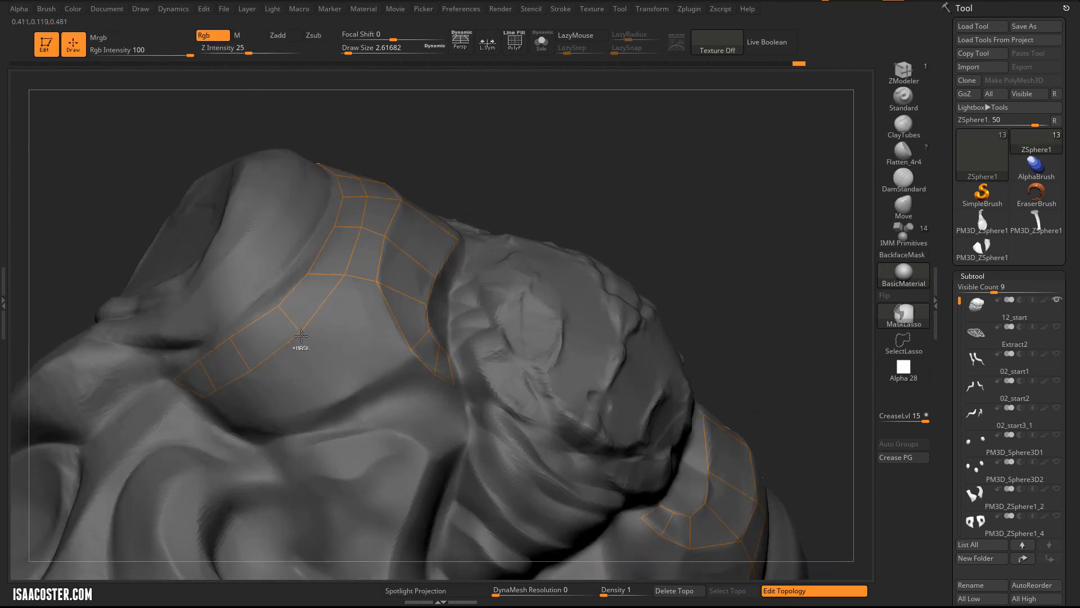
click(300, 333)
click(334, 347)
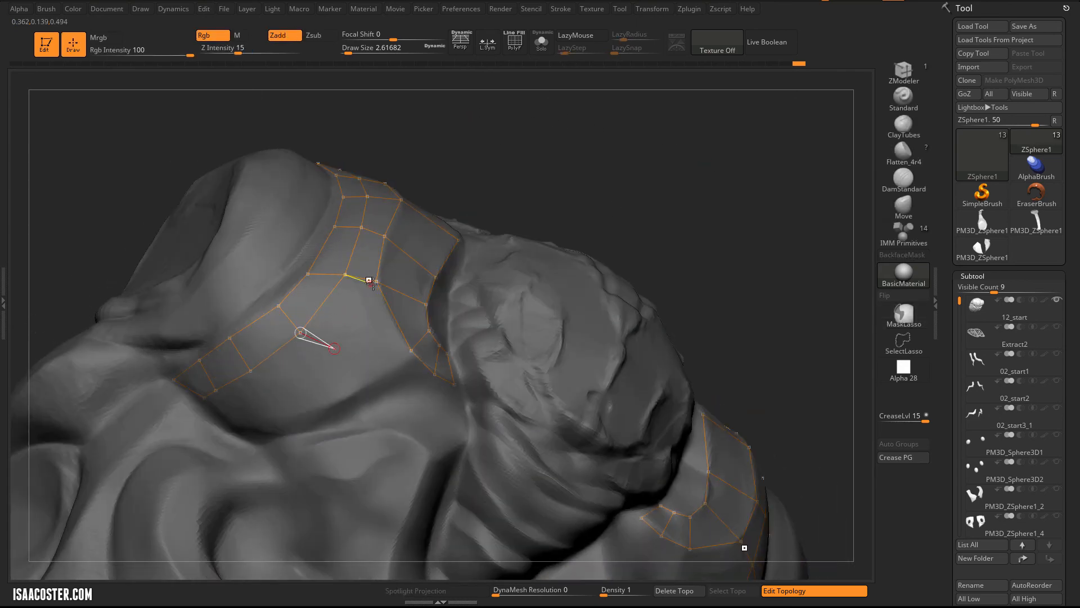
click(377, 281)
click(335, 349)
click(352, 391)
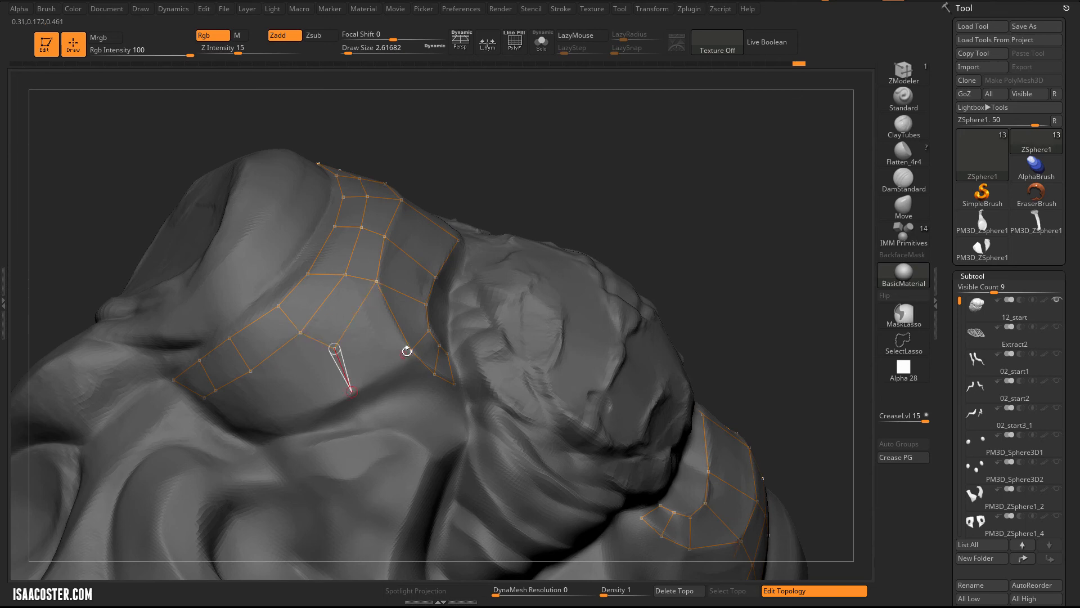
click(411, 352)
Step: Add quads below the under-eye strip, linking its lower edge points to the newly filled area
click(292, 422)
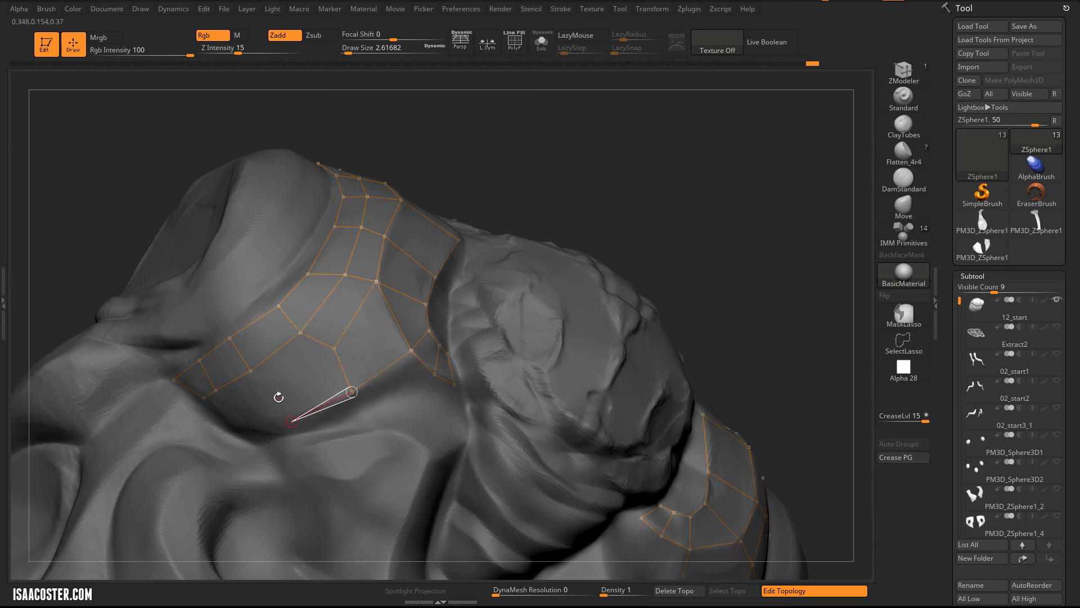
click(278, 397)
click(334, 349)
click(251, 371)
drag(587, 185, 579, 159)
click(214, 394)
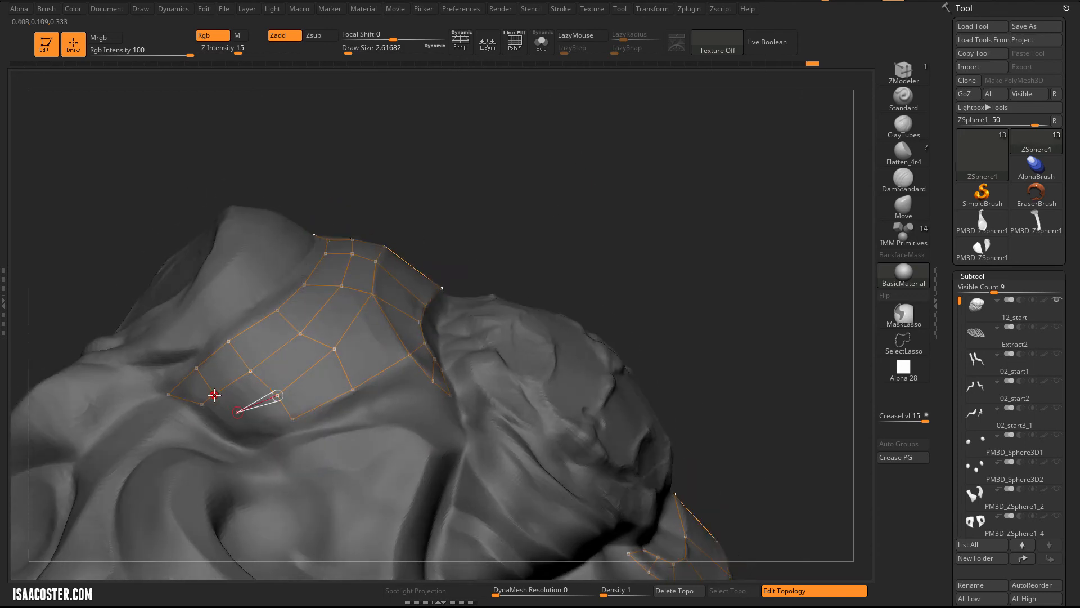
click(238, 413)
Step: Add two small quads along the plate's lower outer edge to carry the rows toward the strip's outer end
click(290, 419)
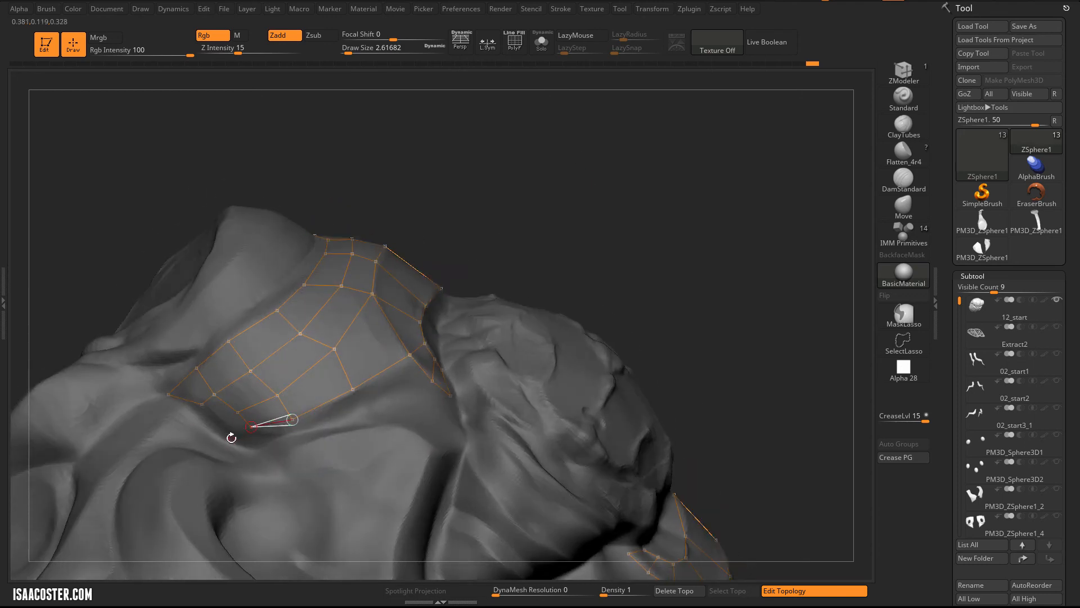
click(230, 438)
click(214, 423)
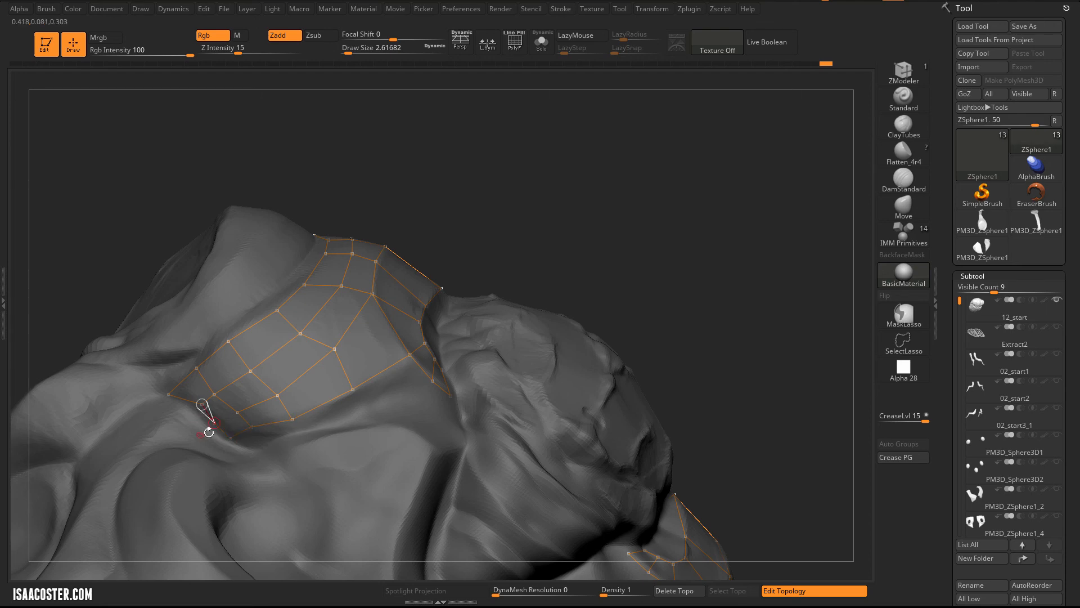
click(237, 413)
Step: Reposition the points at the plate's lower outer edge and the interior to even out the quads
key(w)
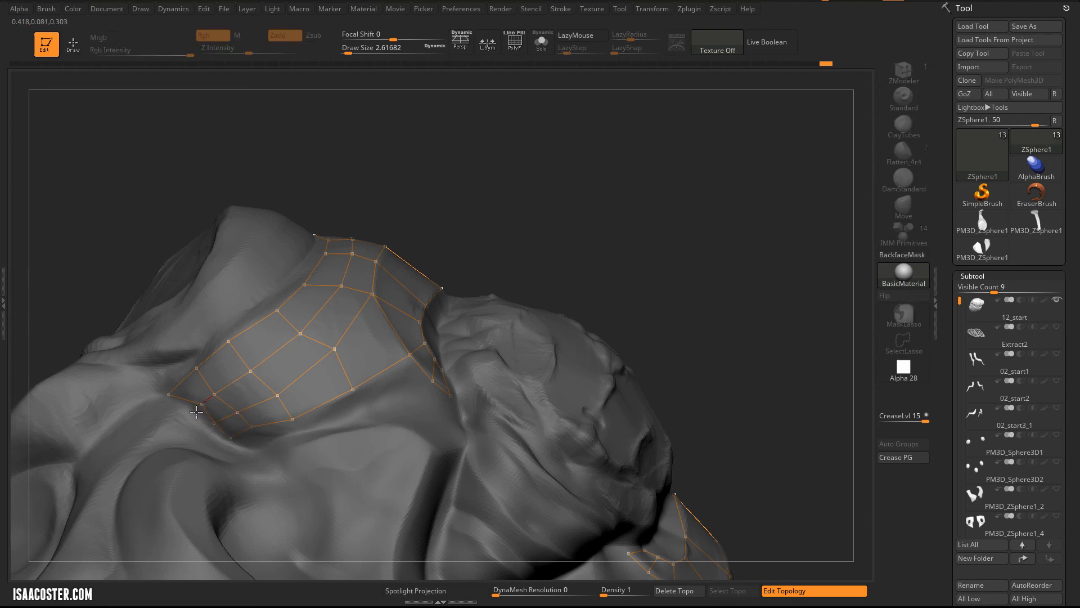
key(q)
click(197, 409)
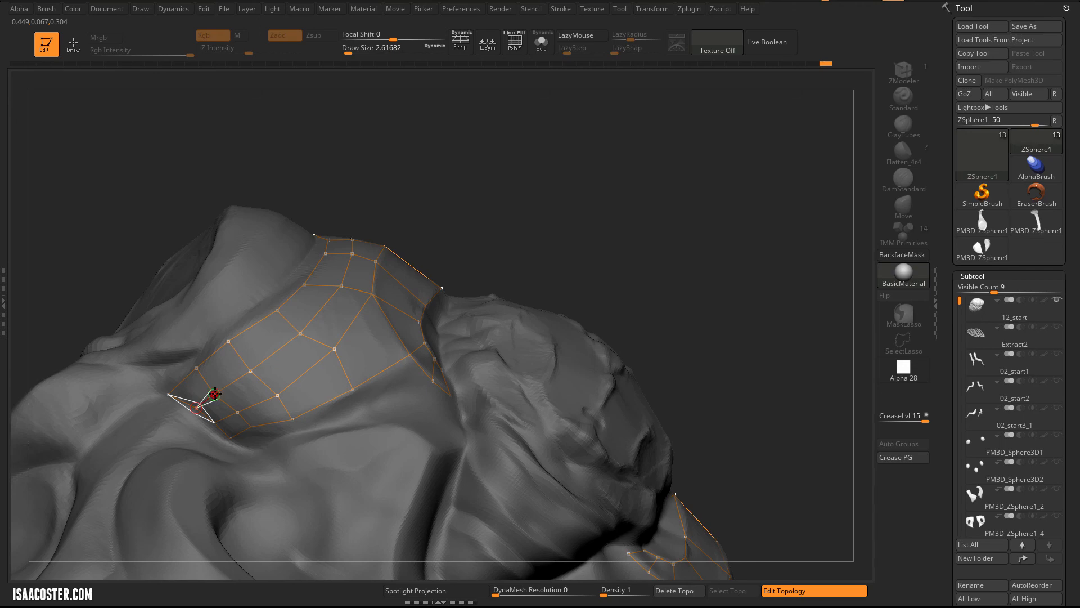
click(256, 366)
mouse_move(592, 157)
mouse_down()
mouse_move(600, 186)
mouse_move(552, 211)
mouse_up()
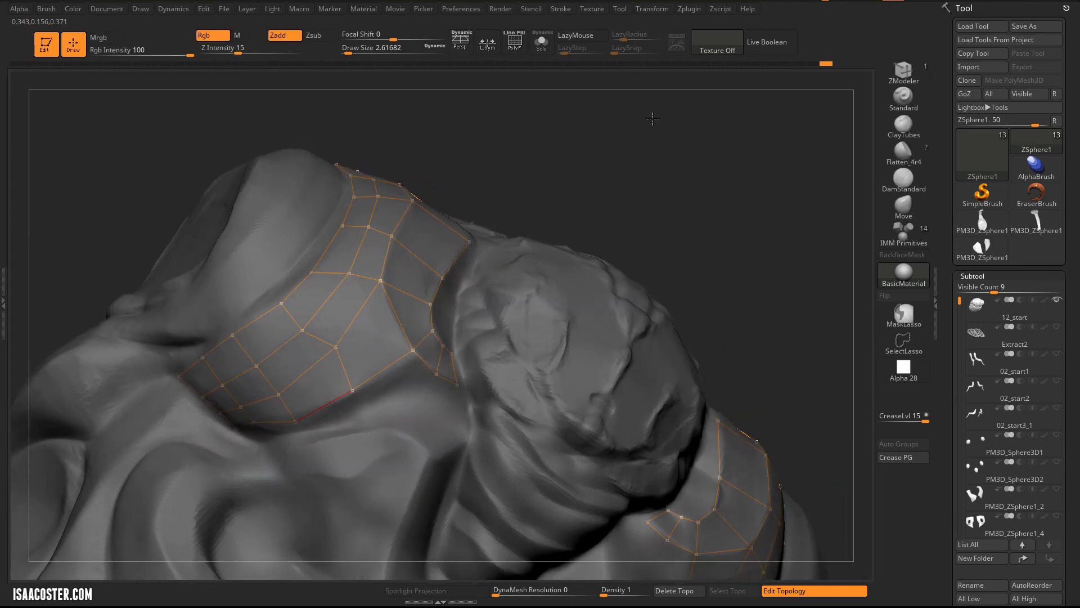
Step: Start a narrow border row of quads beneath the plate's lower edge, beginning at its lowest outer corner
drag(652, 118, 675, 85)
ctrl+click(228, 439)
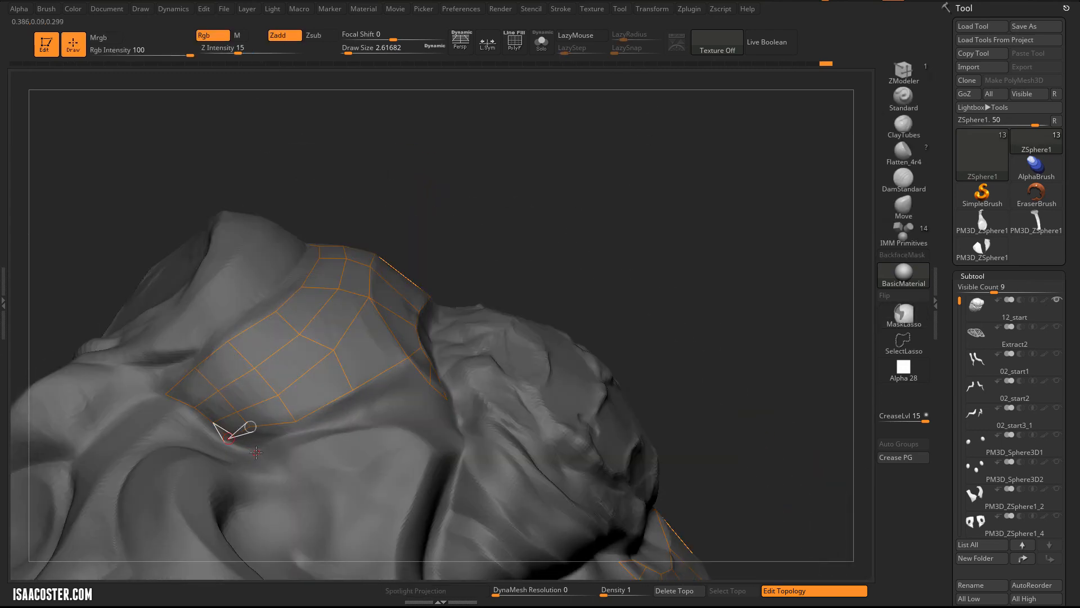
click(256, 452)
click(295, 422)
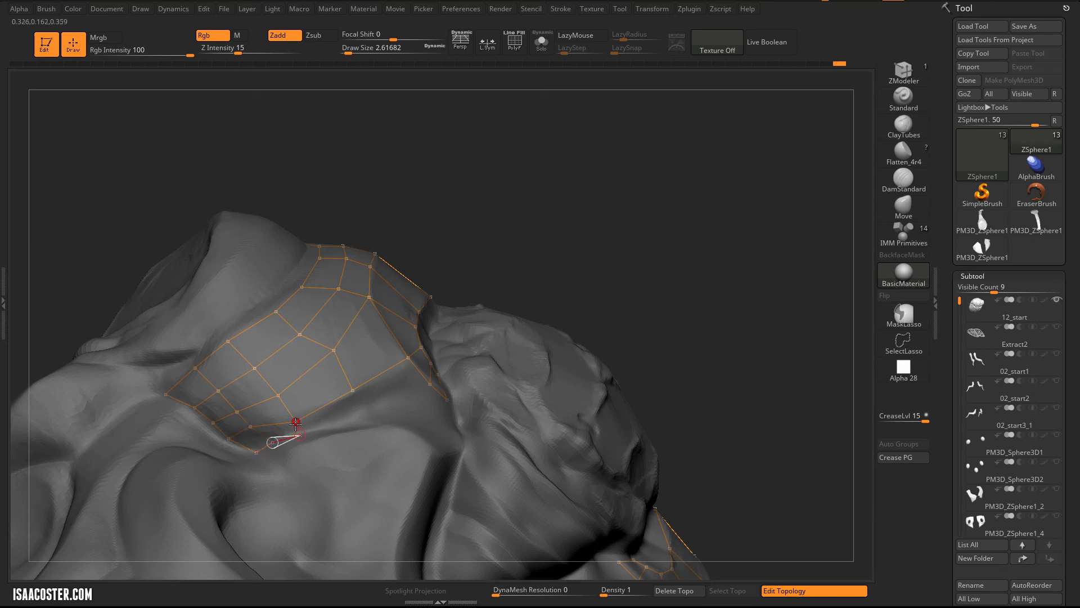
click(295, 423)
Step: Continue the border row along the lower edge to the inner corner beside the face and adjust the corner points
drag(529, 188, 410, 388)
click(408, 393)
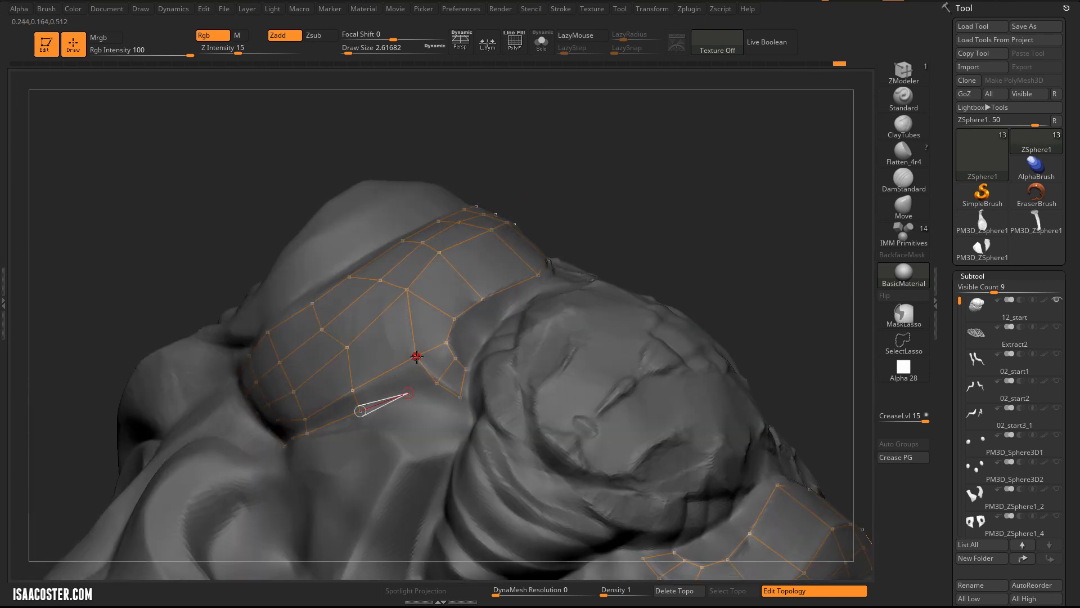
click(416, 357)
click(431, 398)
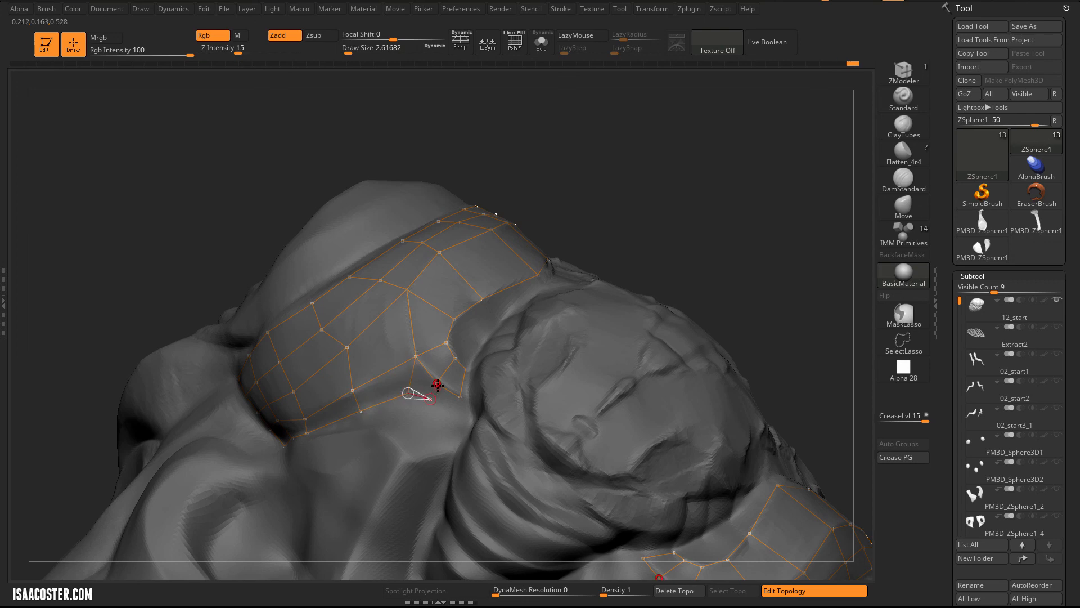
click(464, 413)
click(460, 398)
key(w)
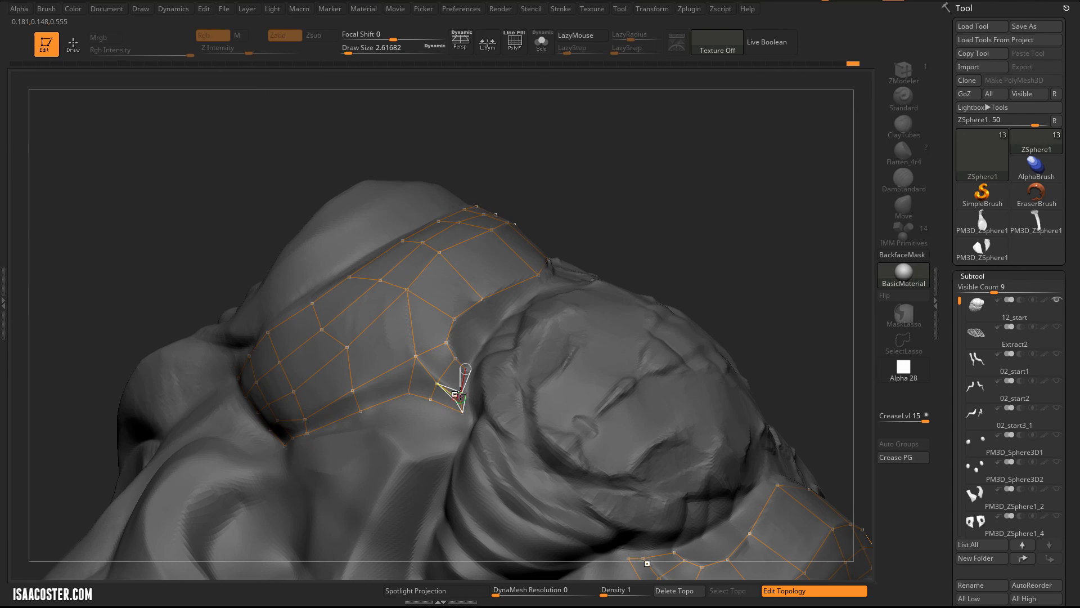
drag(461, 397, 442, 379)
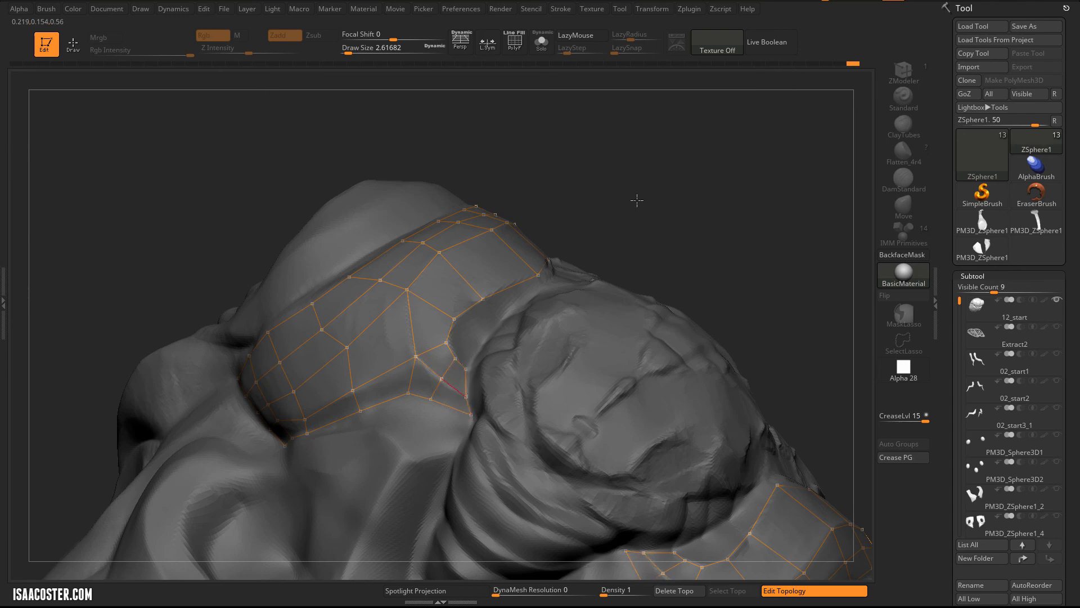
Step: Reposition the side plate's interior and lower border points to smooth the edge flow, and inspect the mirrored plates from several angles
drag(637, 200, 409, 371)
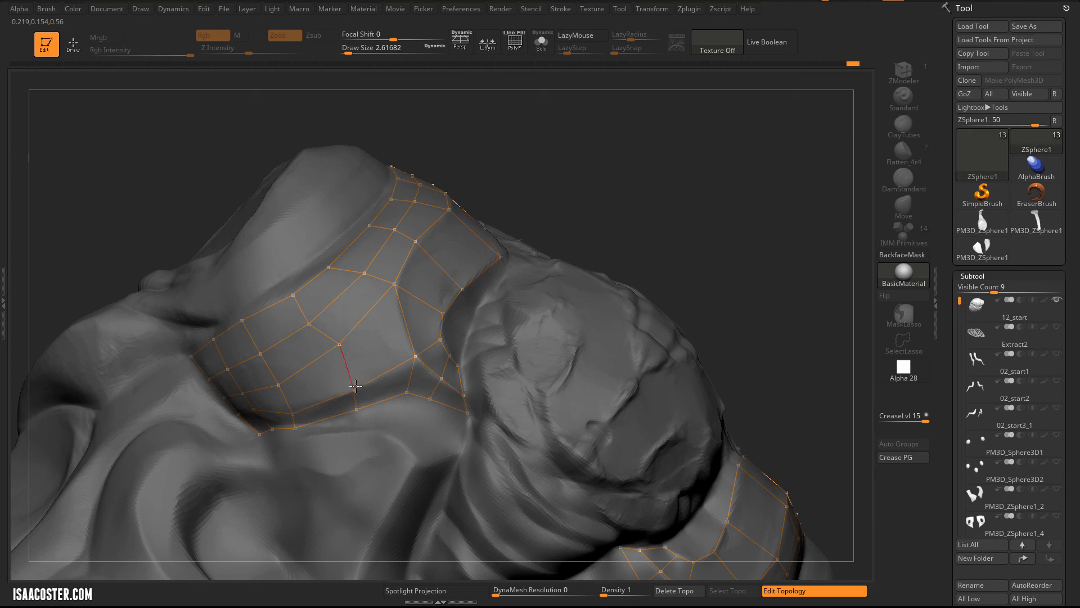
drag(464, 188, 179, 364)
drag(585, 135, 310, 320)
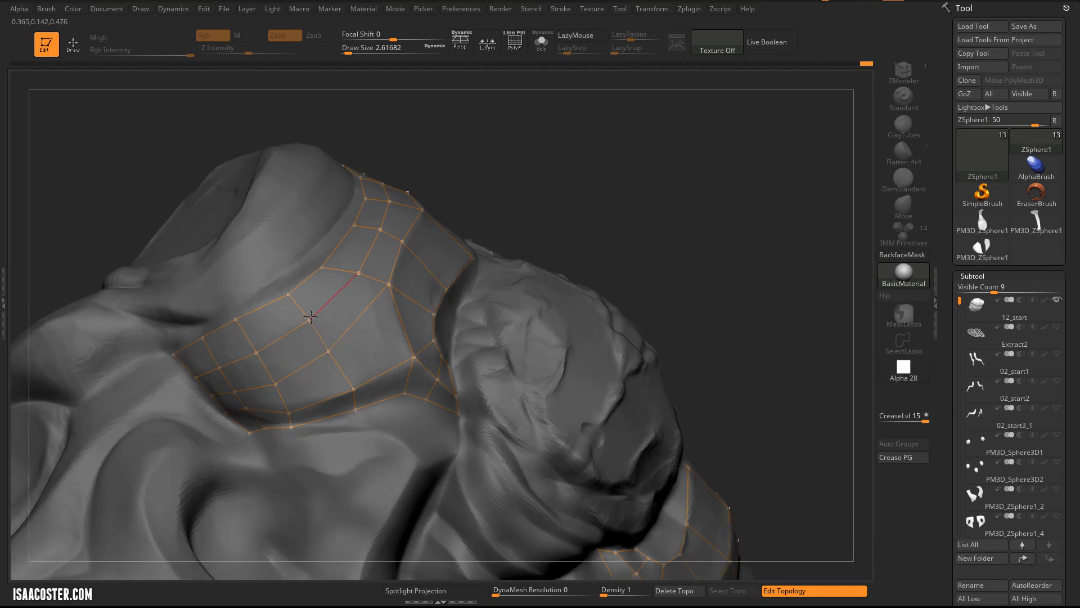
click(275, 384)
drag(540, 113, 277, 433)
click(243, 437)
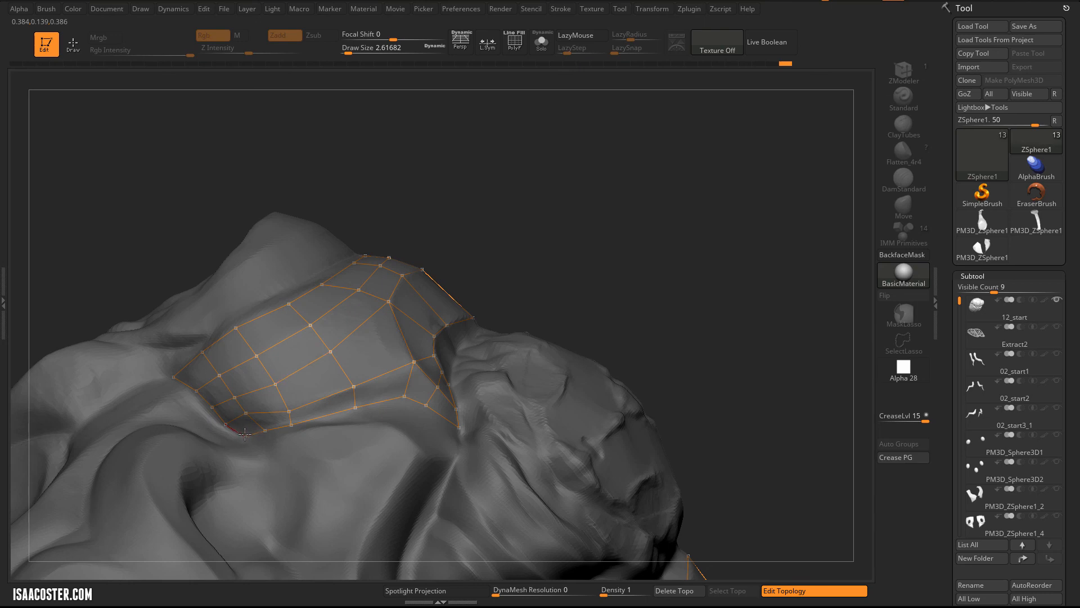
mouse_move(545, 169)
mouse_down()
mouse_move(516, 333)
mouse_move(749, 280)
mouse_up()
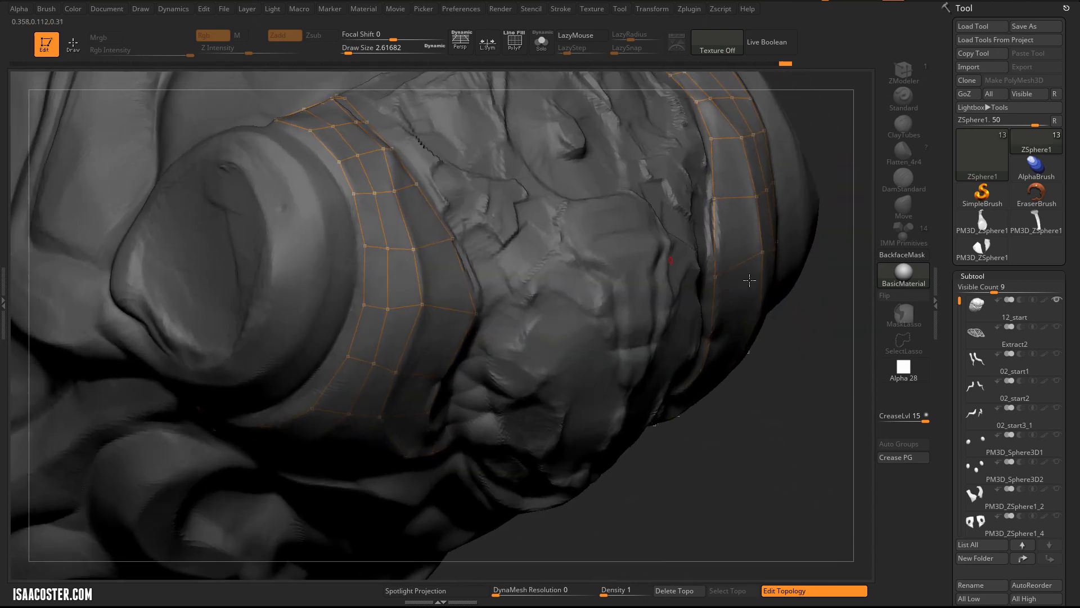
mouse_move(730, 405)
mouse_down()
mouse_move(699, 234)
mouse_move(712, 228)
mouse_up()
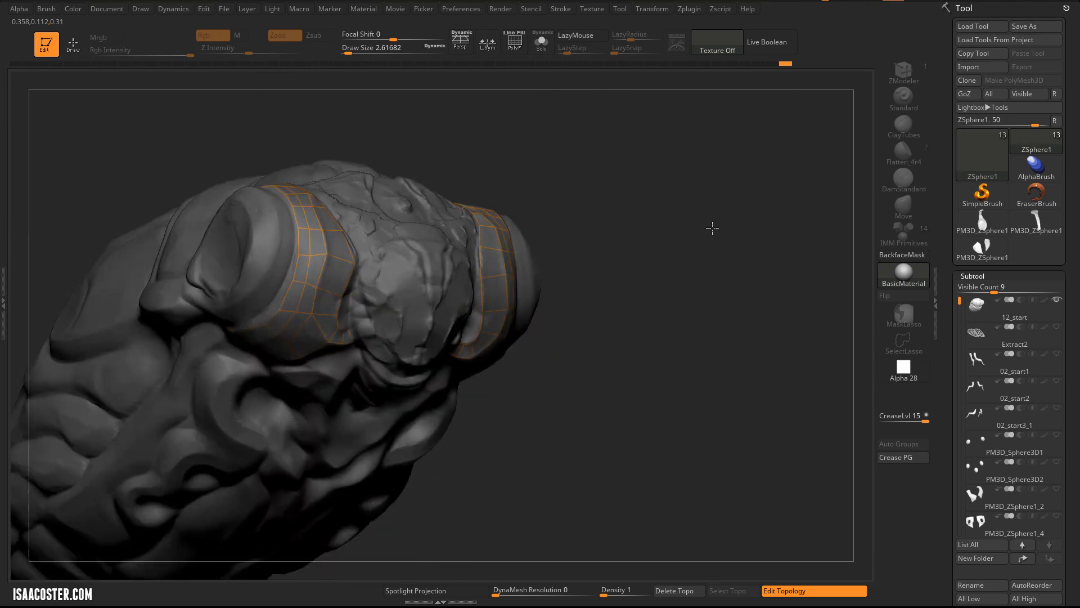